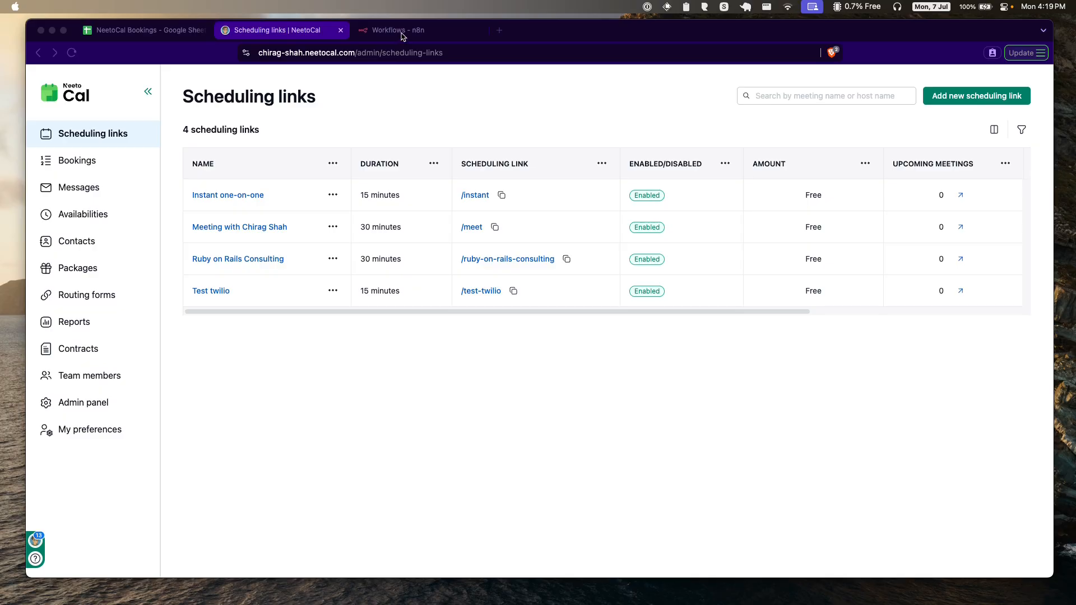
# Step: Start a new n8n workflow with an On webhook call trigger and copy its test URL
pyautogui.click(401, 34)
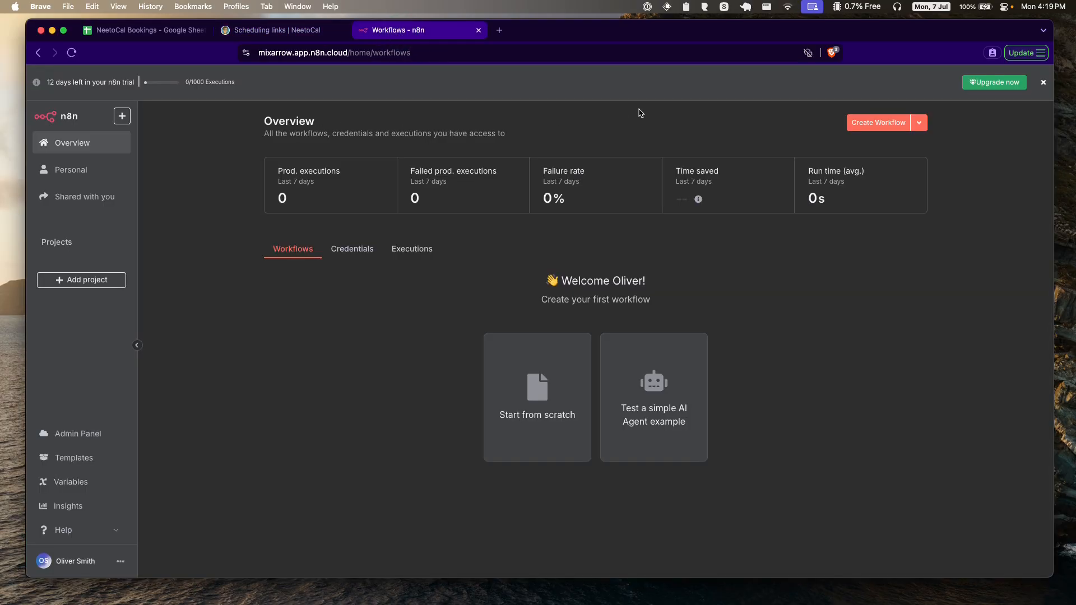
pyautogui.click(852, 124)
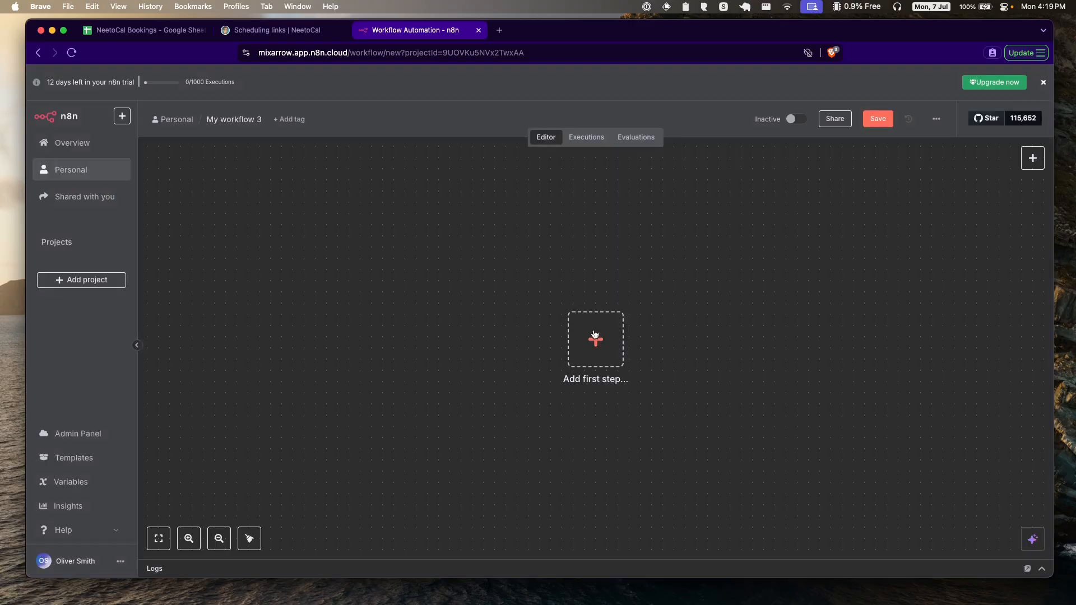
pyautogui.click(595, 336)
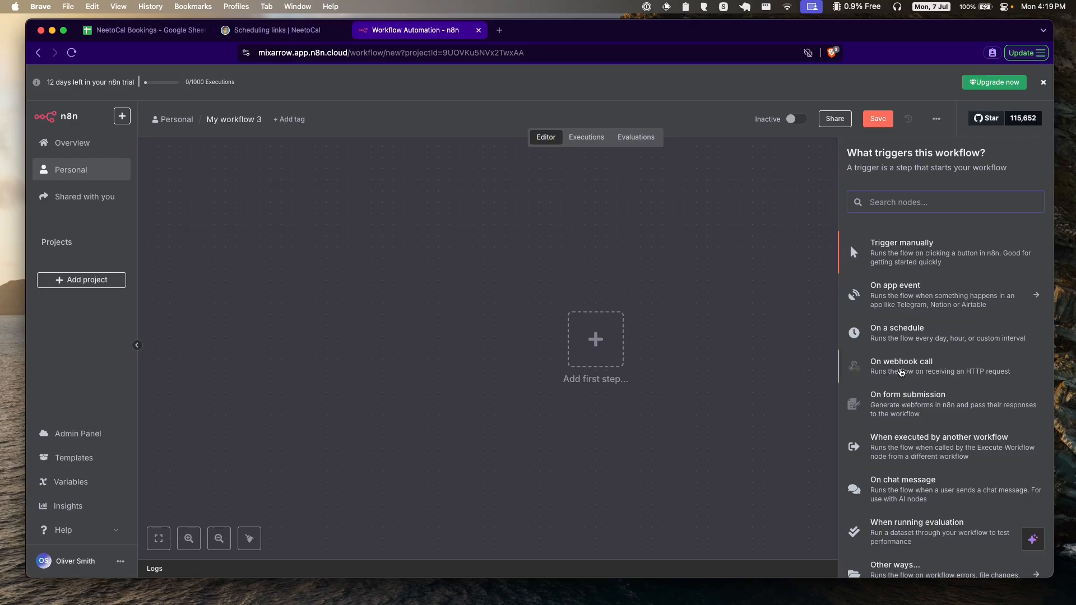
pyautogui.click(930, 374)
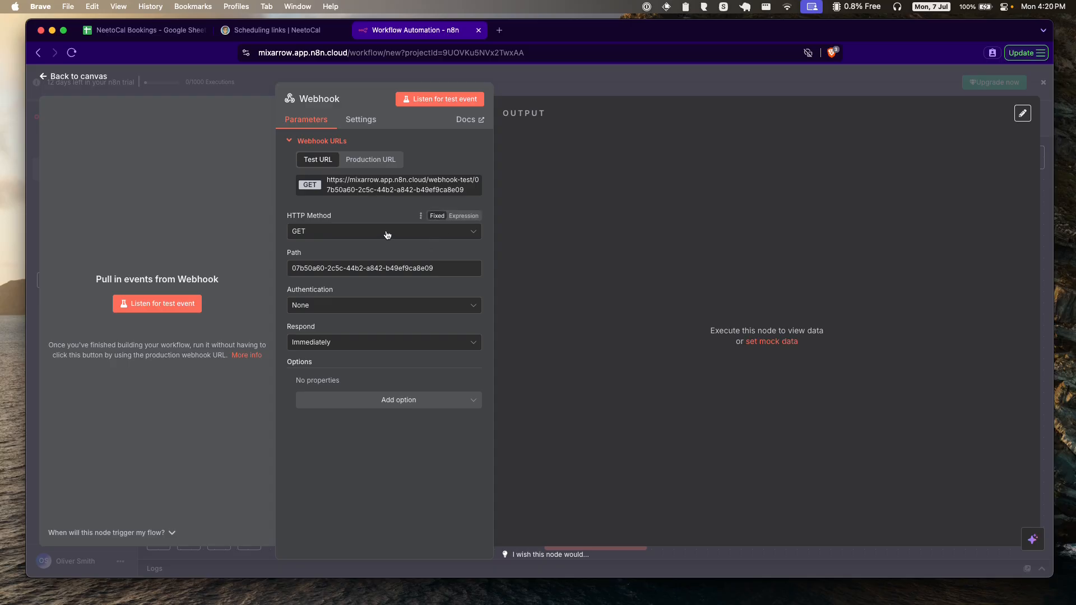
pyautogui.click(374, 191)
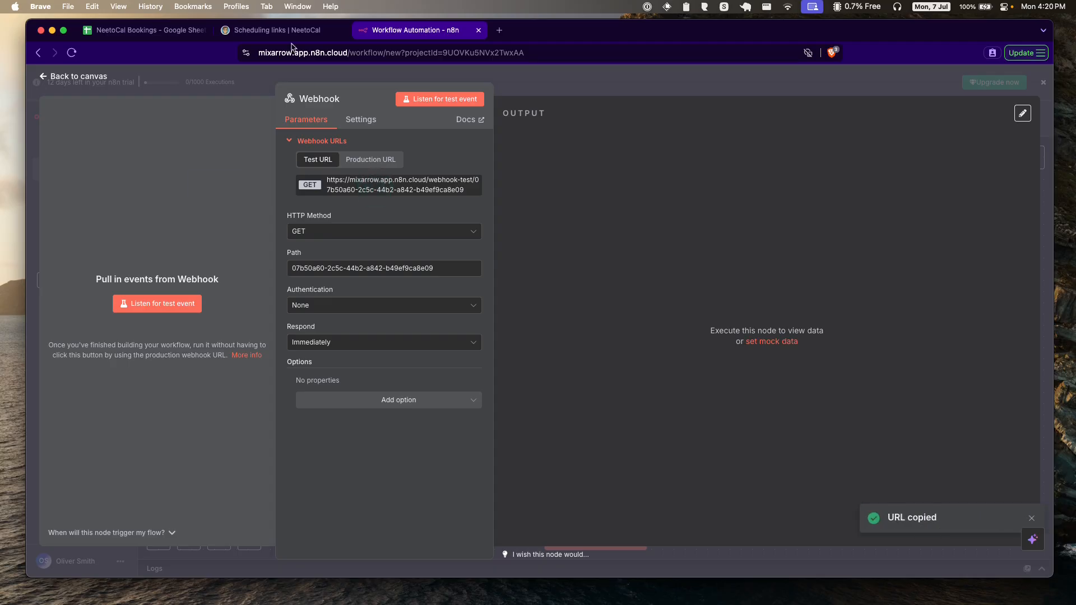
pyautogui.click(291, 32)
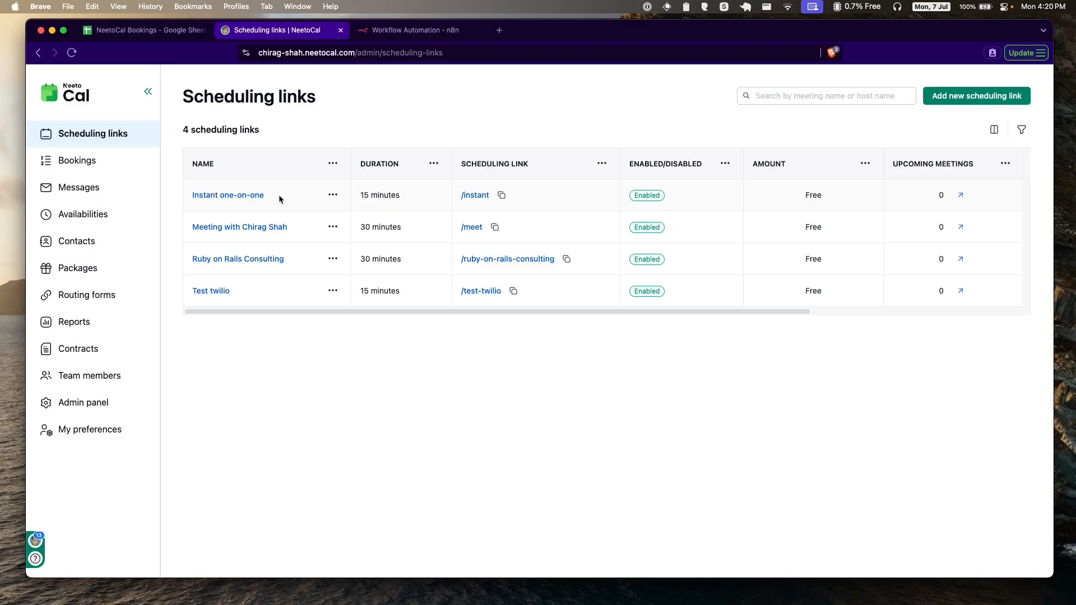
# Step: Add a webhook on the Instant one-on-one link with the n8n test URL as its endpoint
pyautogui.click(235, 194)
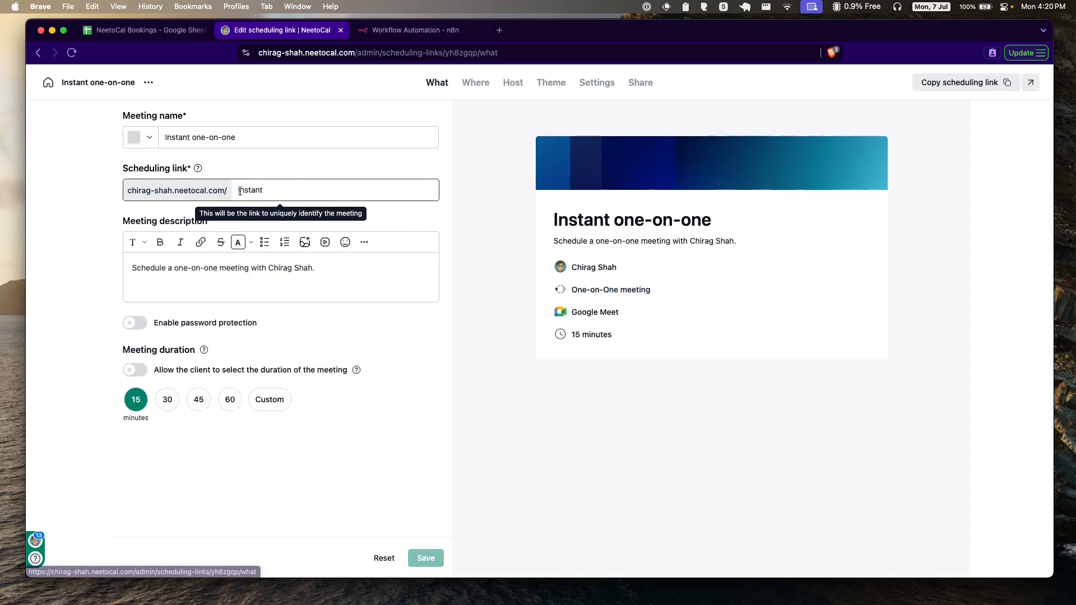
pyautogui.click(597, 83)
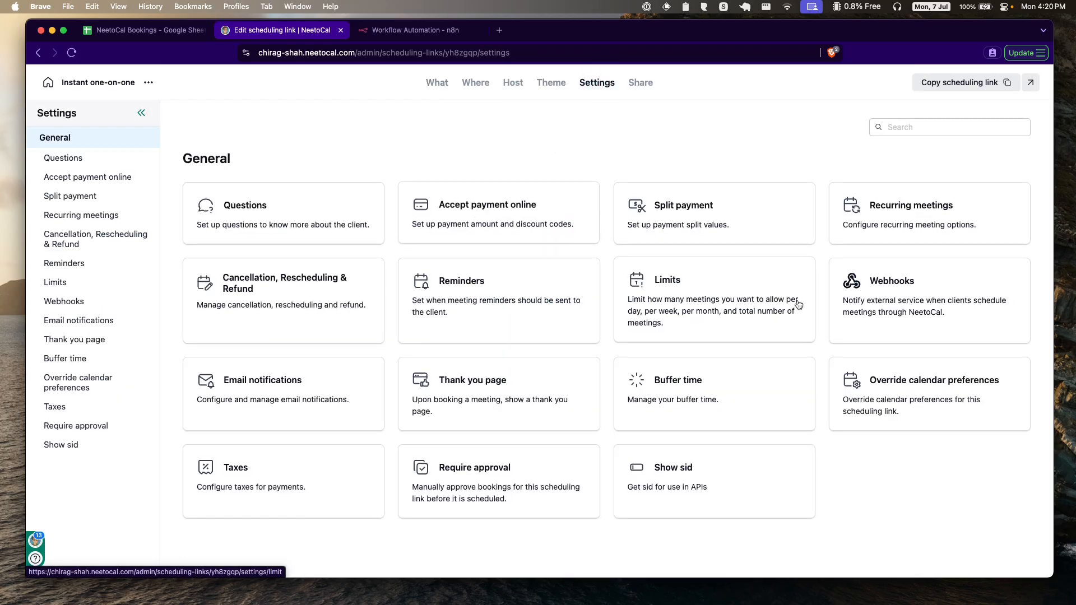
pyautogui.click(912, 297)
pyautogui.click(607, 390)
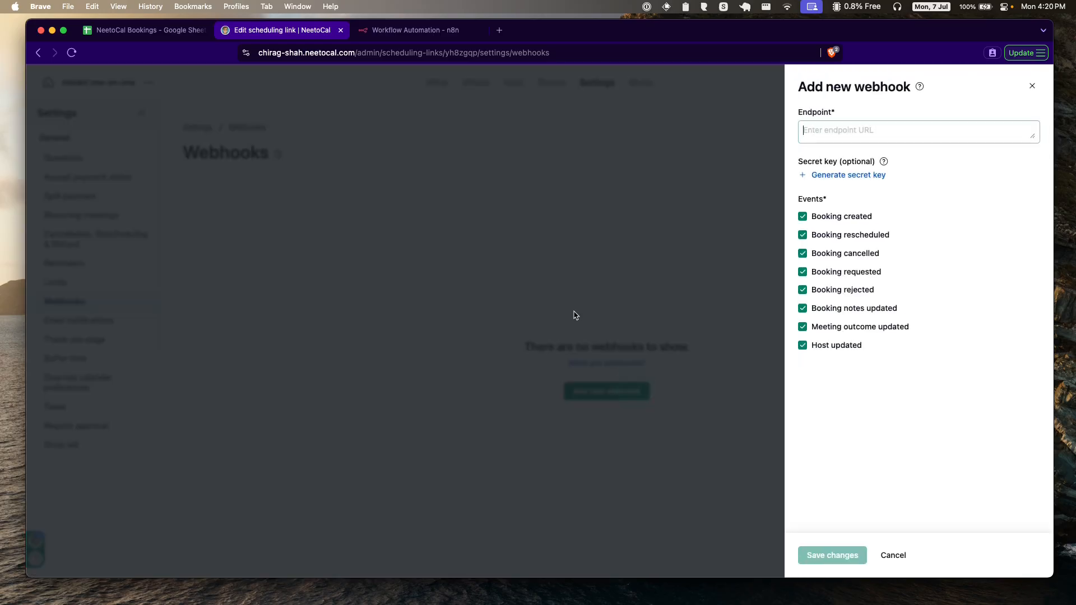
pyautogui.click(836, 138)
pyautogui.press('super+v')
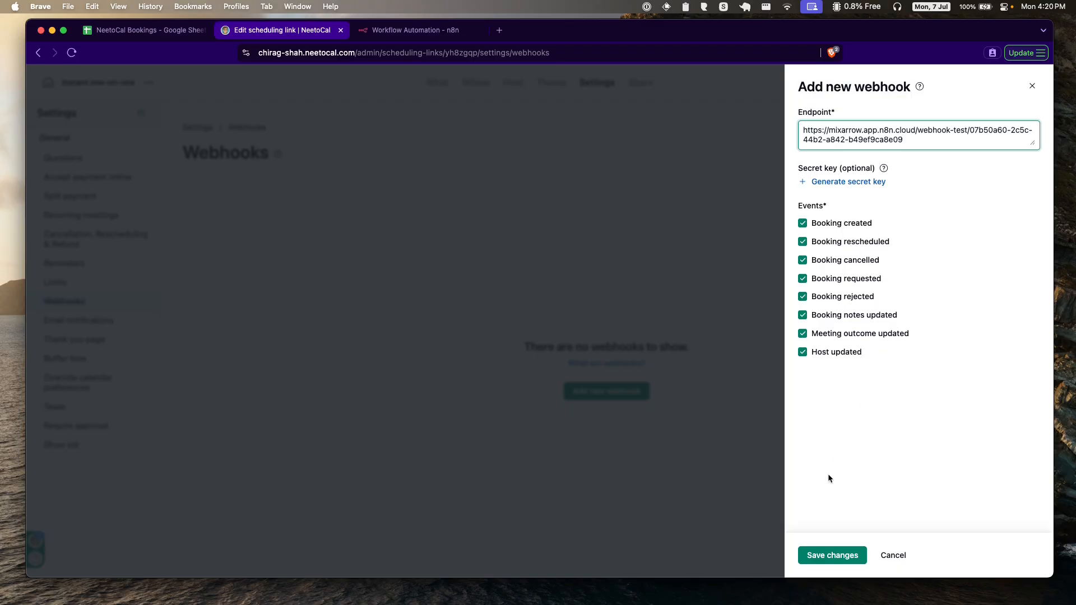
pyautogui.click(837, 555)
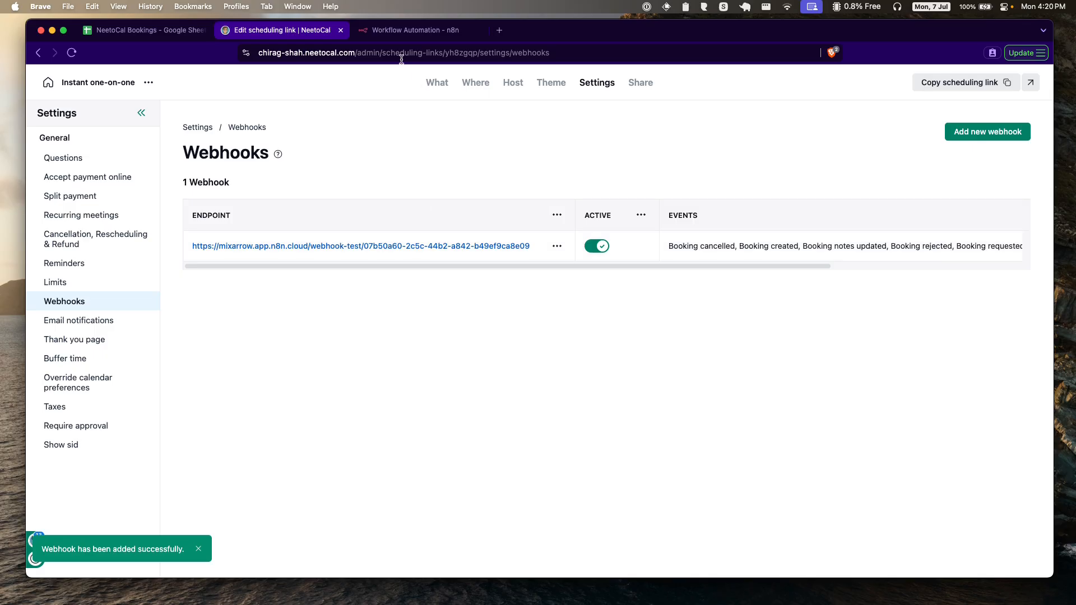
pyautogui.click(415, 30)
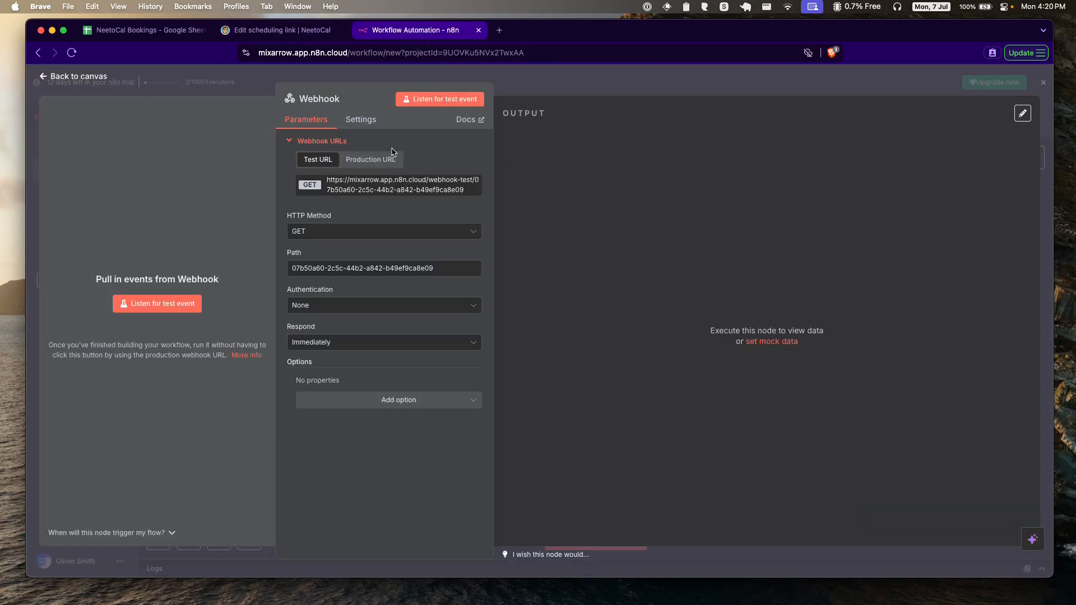
# Step: Set the Webhook node's HTTP Method to POST and start listening for a test event
pyautogui.click(388, 230)
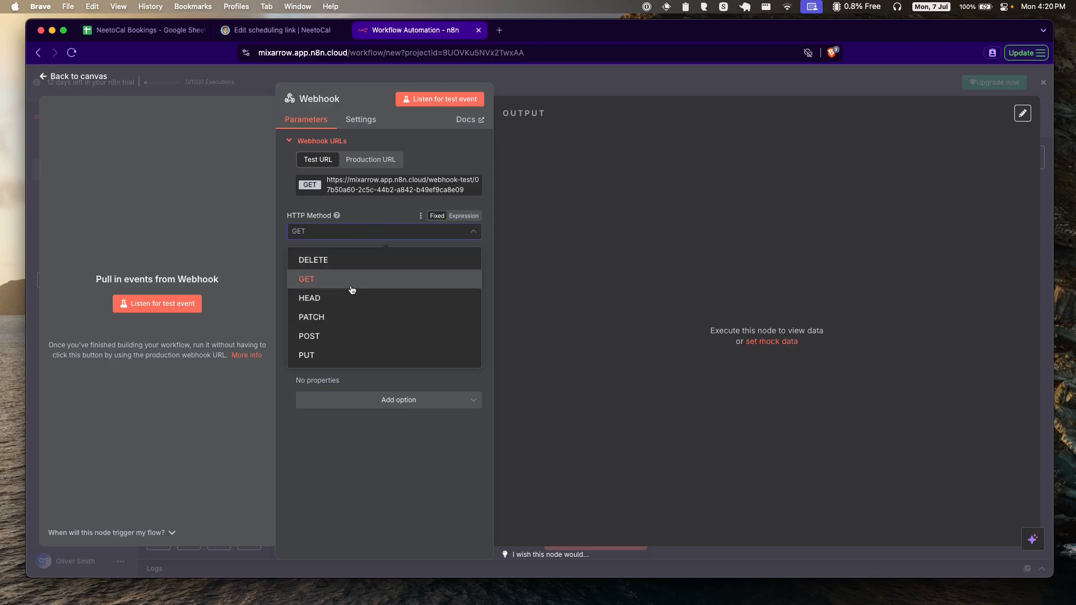
pyautogui.click(353, 336)
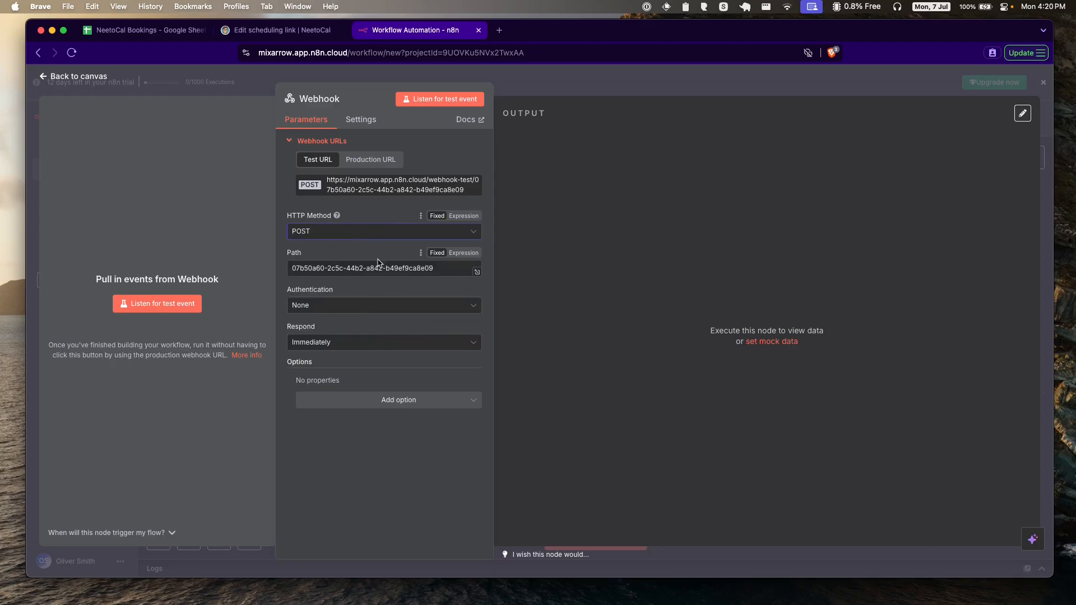
pyautogui.click(171, 309)
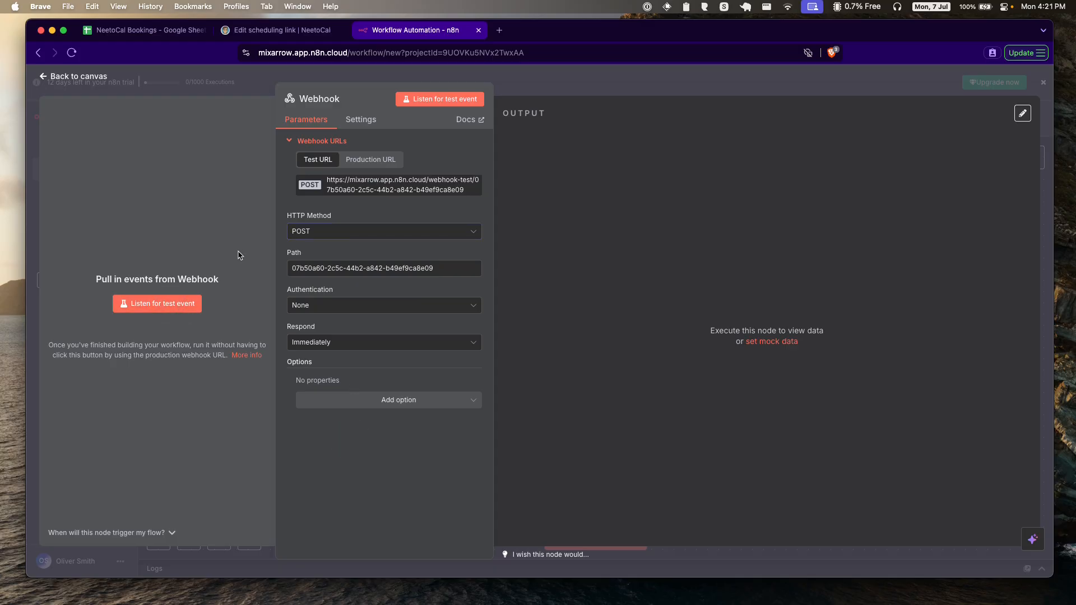
pyautogui.click(279, 31)
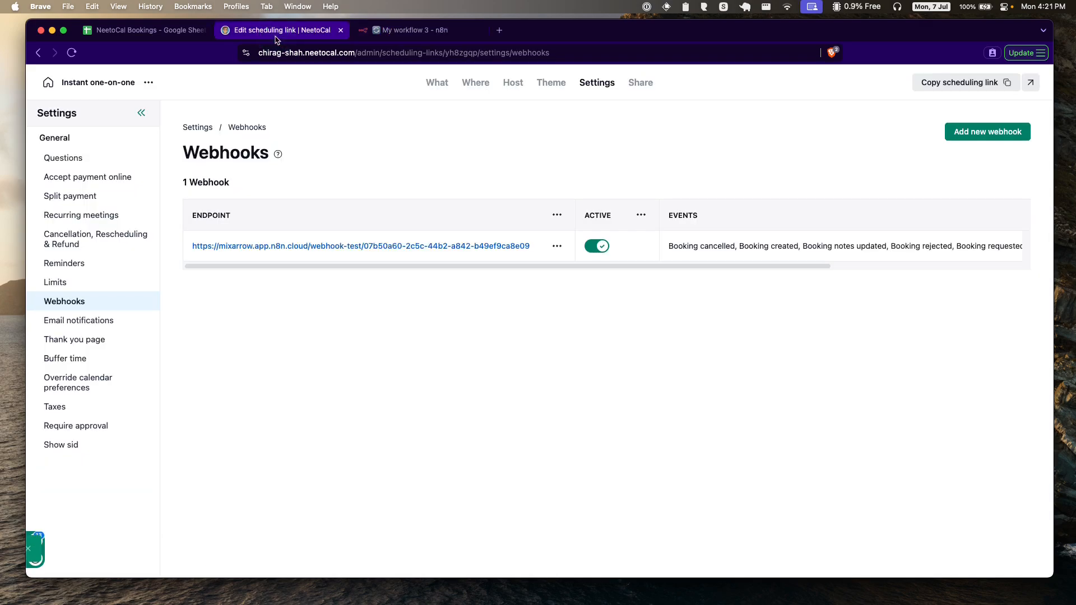
# Step: Open the Instant one-on-one booking page and choose July 30 at 12:00 AM
pyautogui.click(1030, 83)
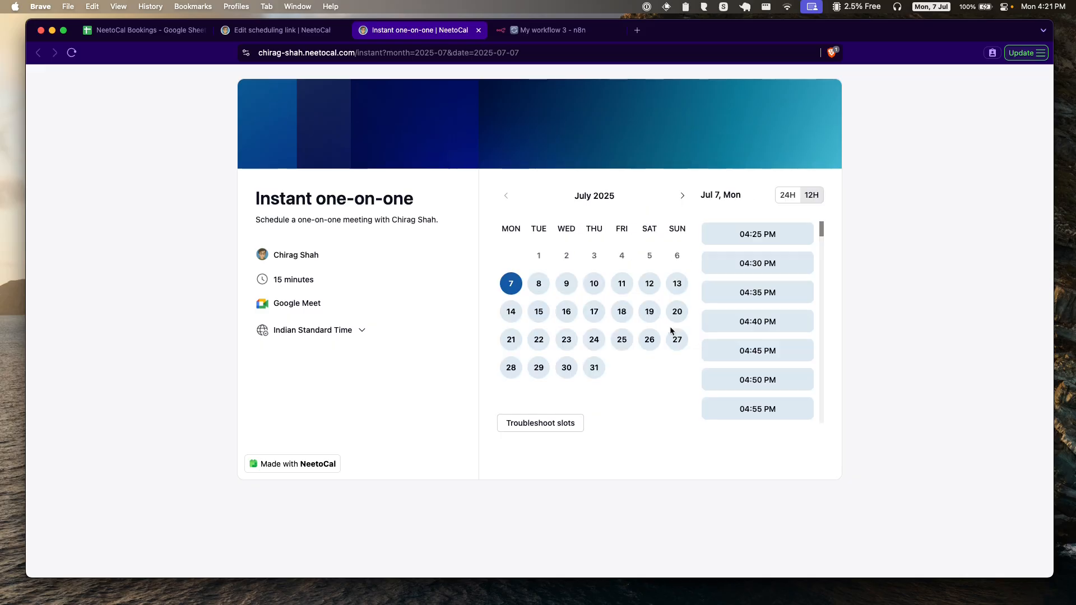
pyautogui.click(566, 366)
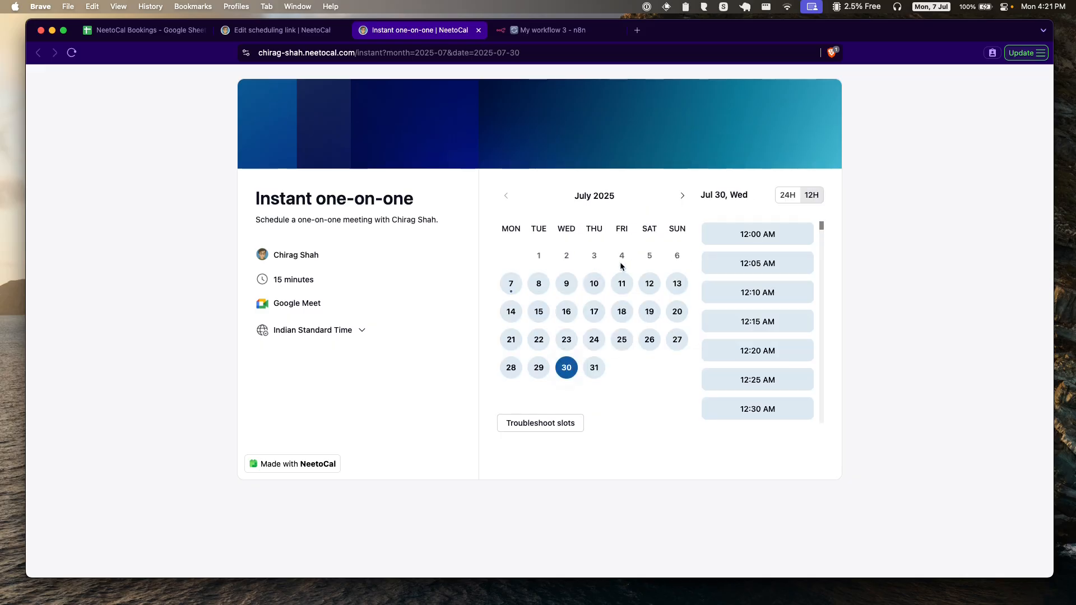
pyautogui.click(761, 238)
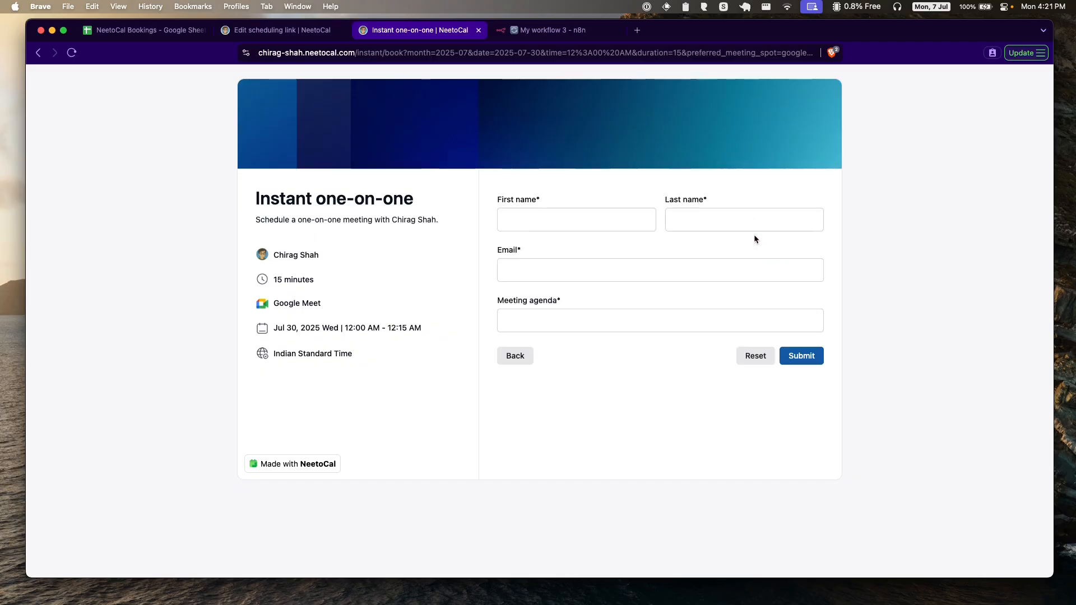
# Step: Fill in the test client's first name, last name, email and agenda 'Discuss wireframes', then submit
pyautogui.click(584, 213)
pyautogui.click(592, 219)
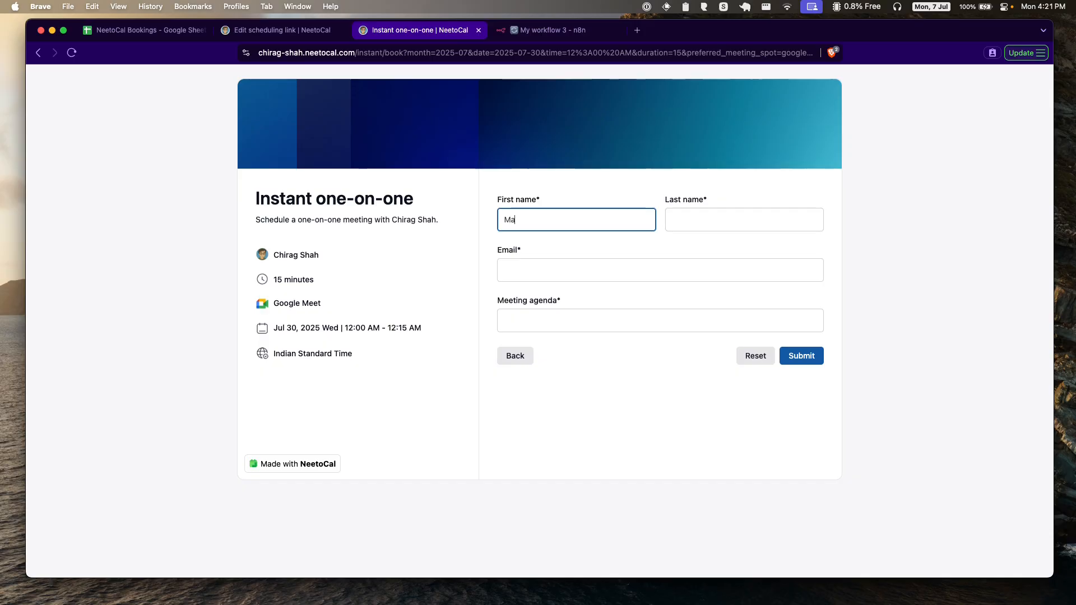
pyautogui.press('Tab')
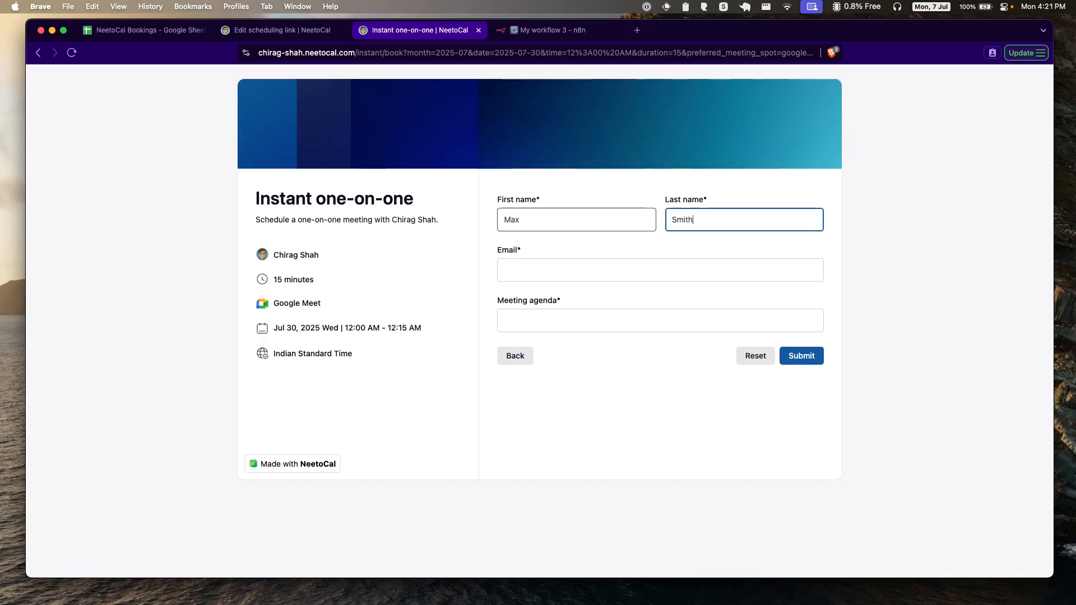
pyautogui.press('Tab')
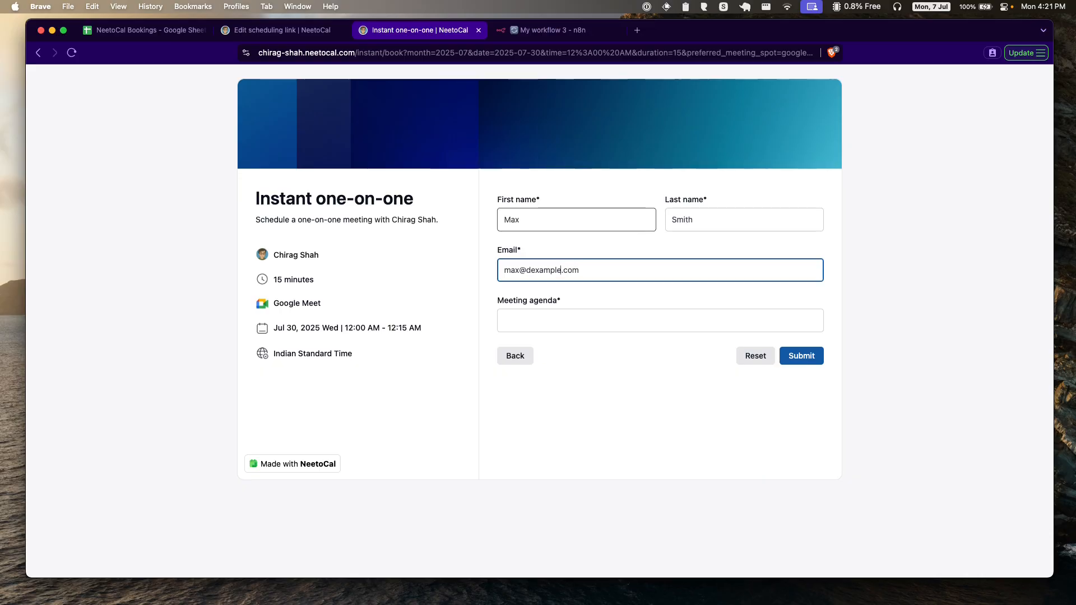
pyautogui.press('Delete')
pyautogui.press('Tab')
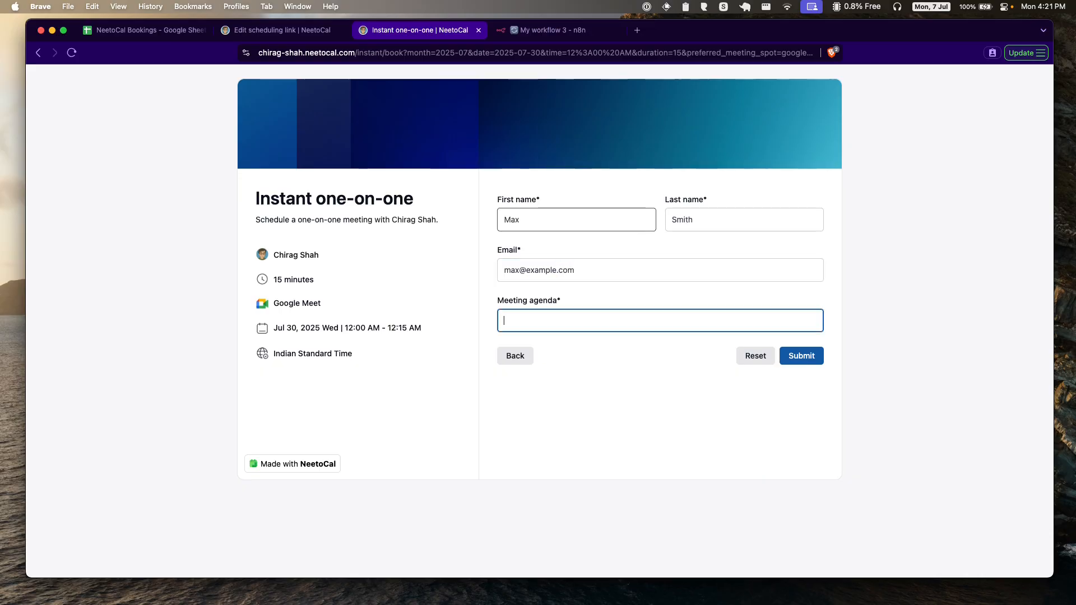
pyautogui.write('Discuss wireframes')
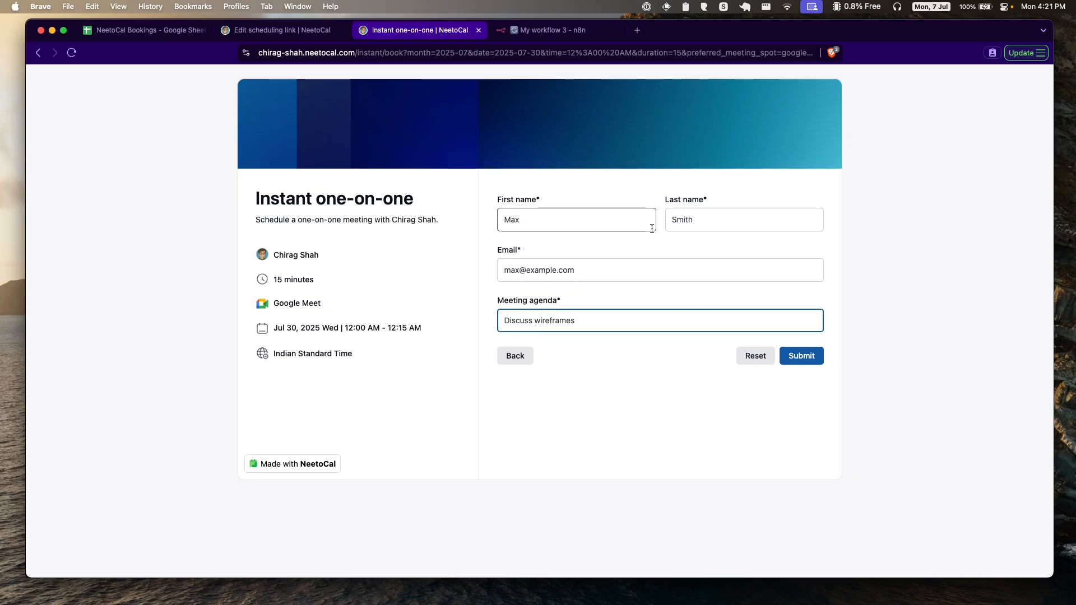
pyautogui.press('Return')
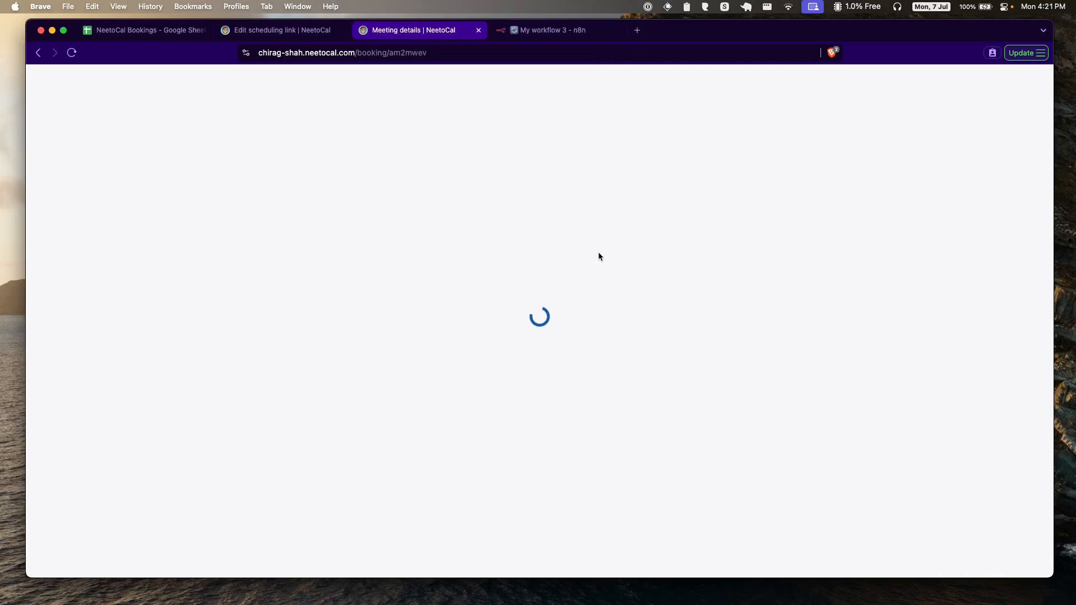
pyautogui.click(553, 33)
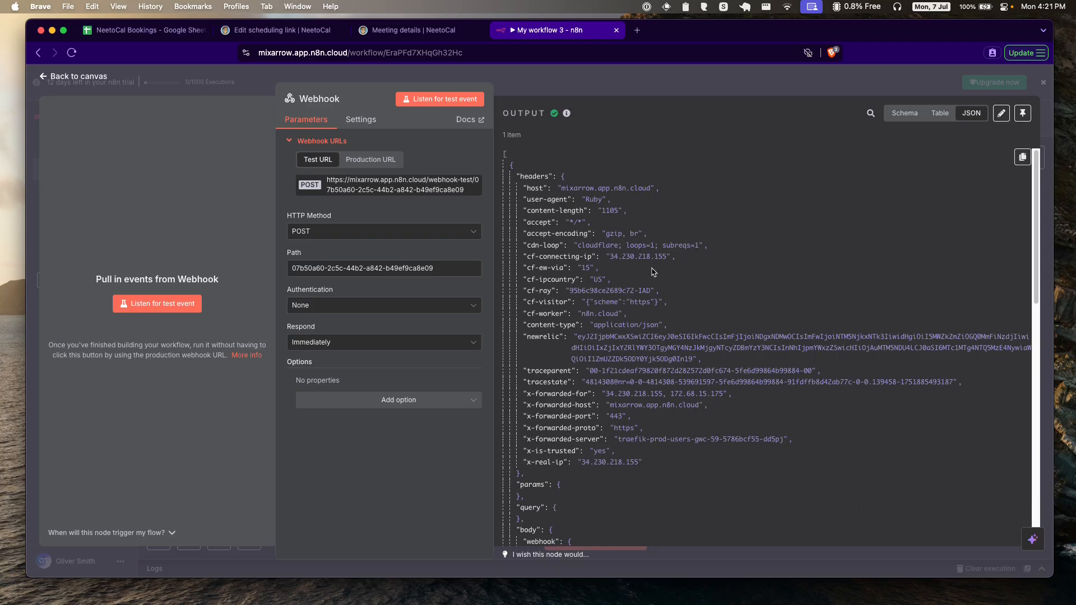
# Step: Pin the received NeetoCal booking payload in the Webhook node's output
pyautogui.scroll(-5, 653, 271)
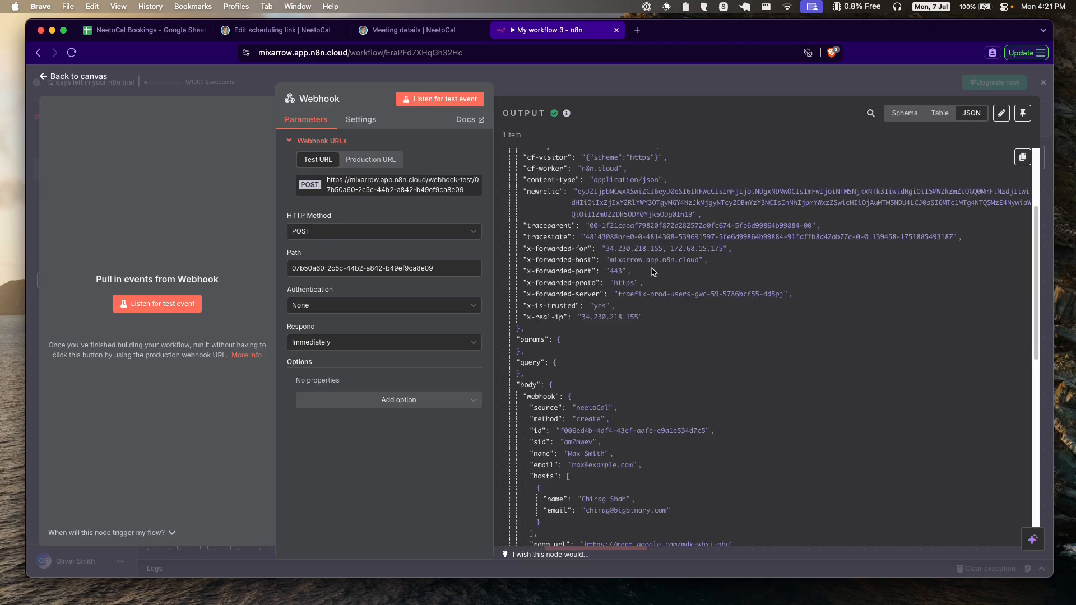
pyautogui.scroll(-6, 653, 272)
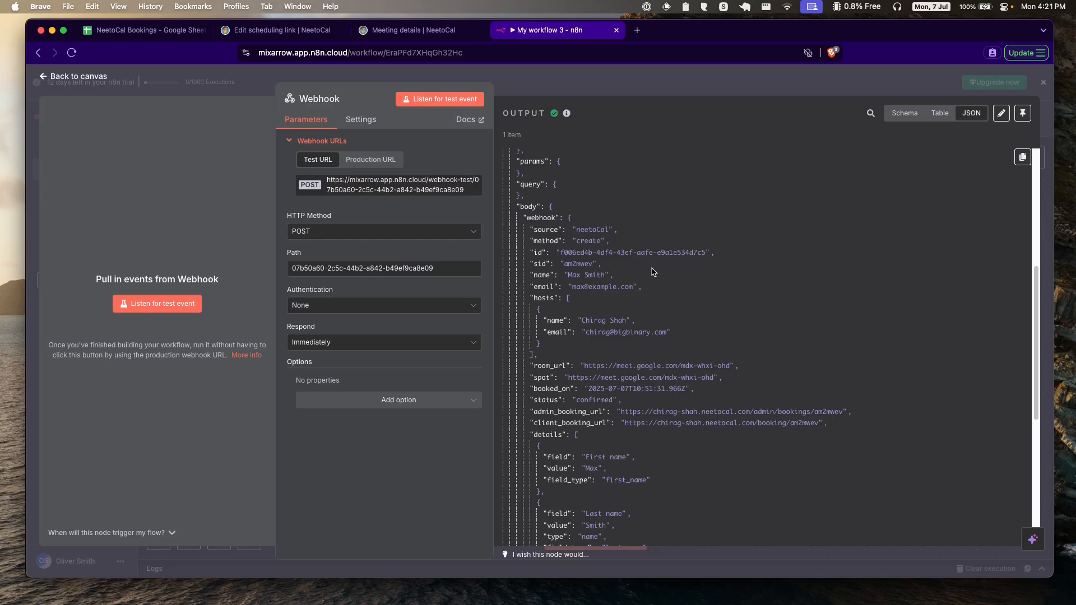
pyautogui.scroll(-2, 588, 249)
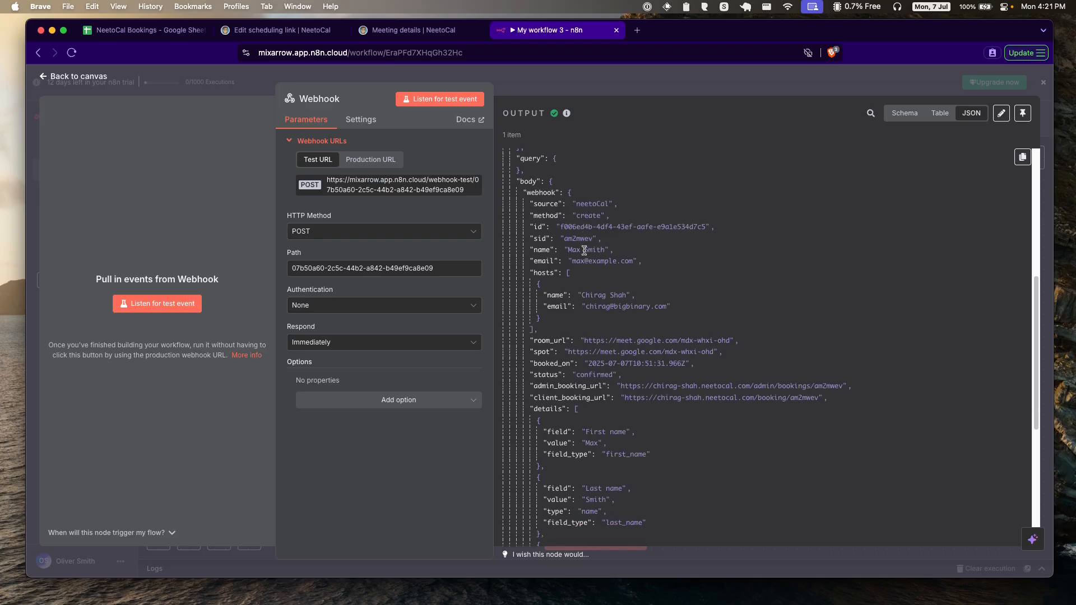
pyautogui.scroll(-8, 601, 271)
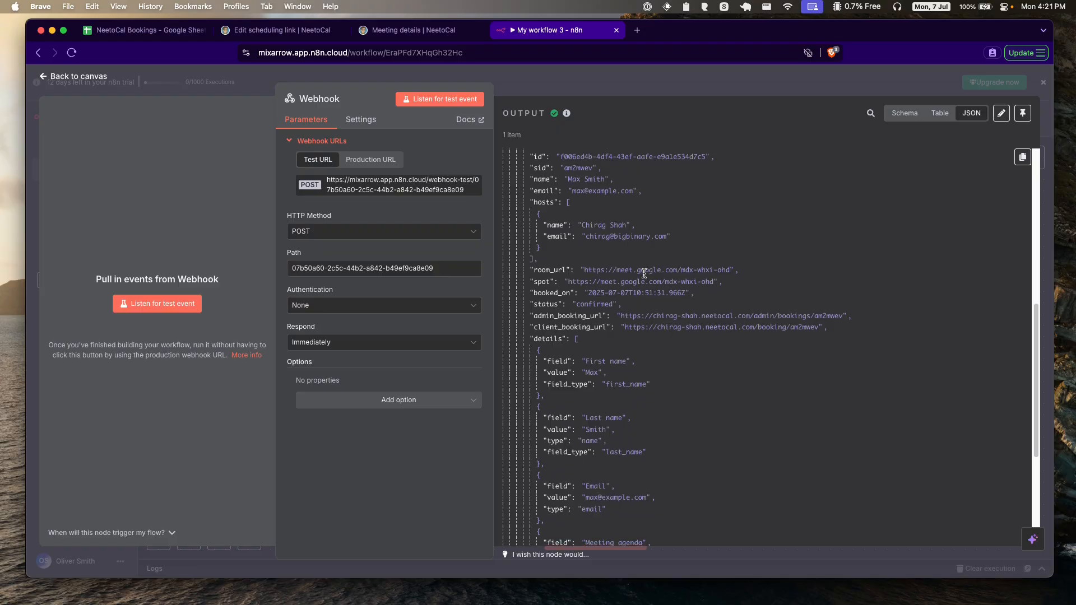
pyautogui.scroll(15, 645, 277)
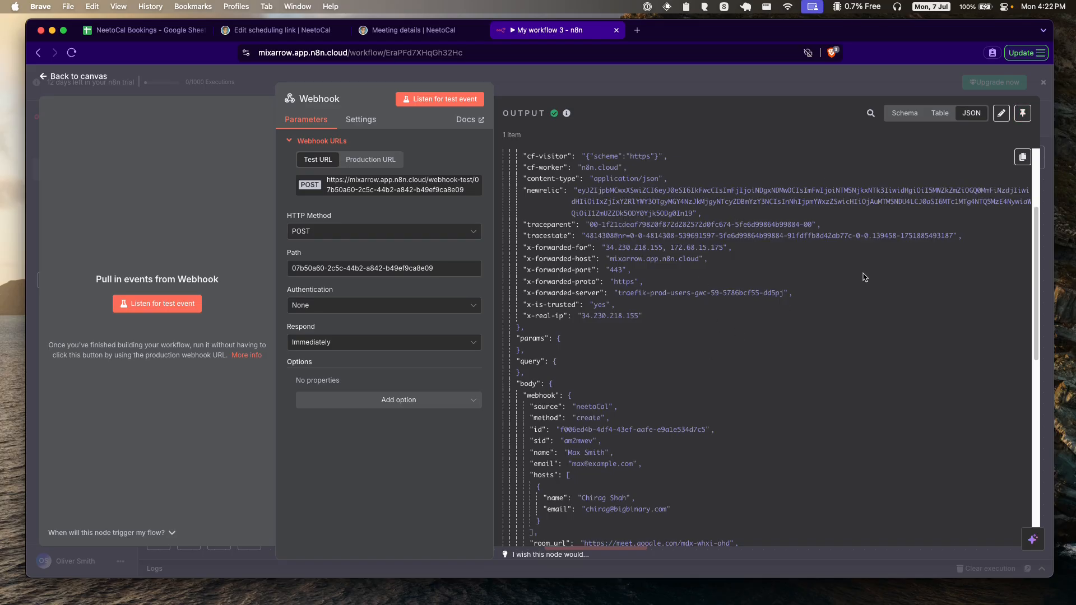
pyautogui.scroll(-5, 706, 376)
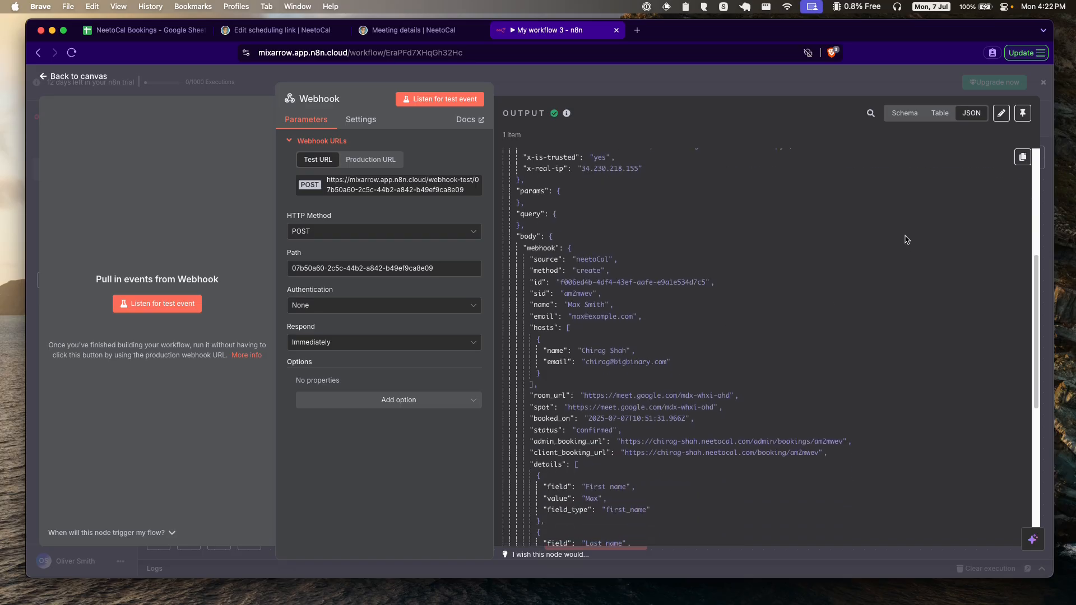
pyautogui.click(1023, 114)
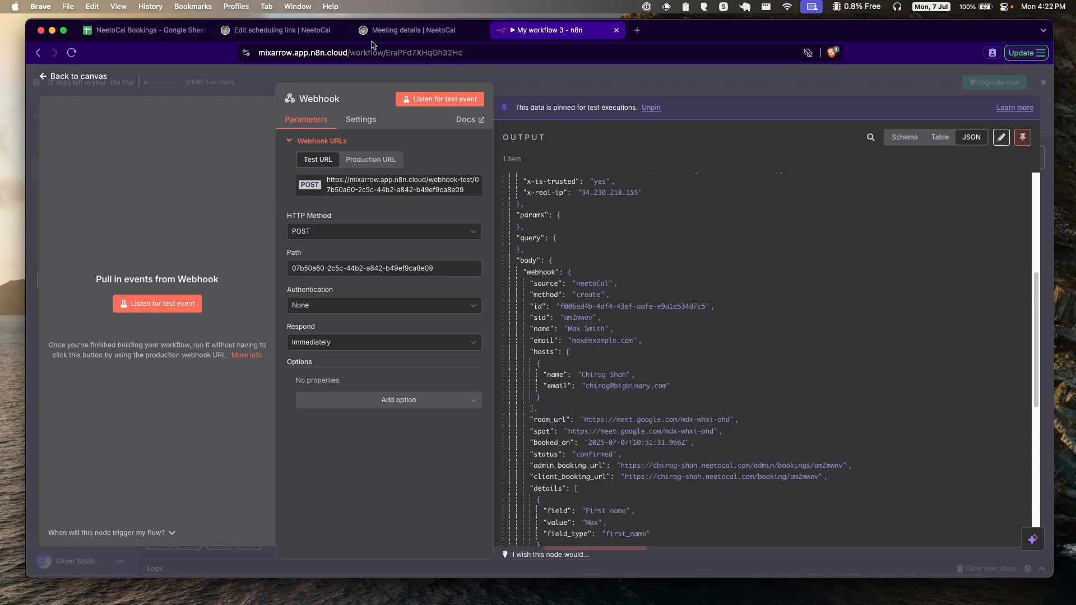
pyautogui.click(300, 30)
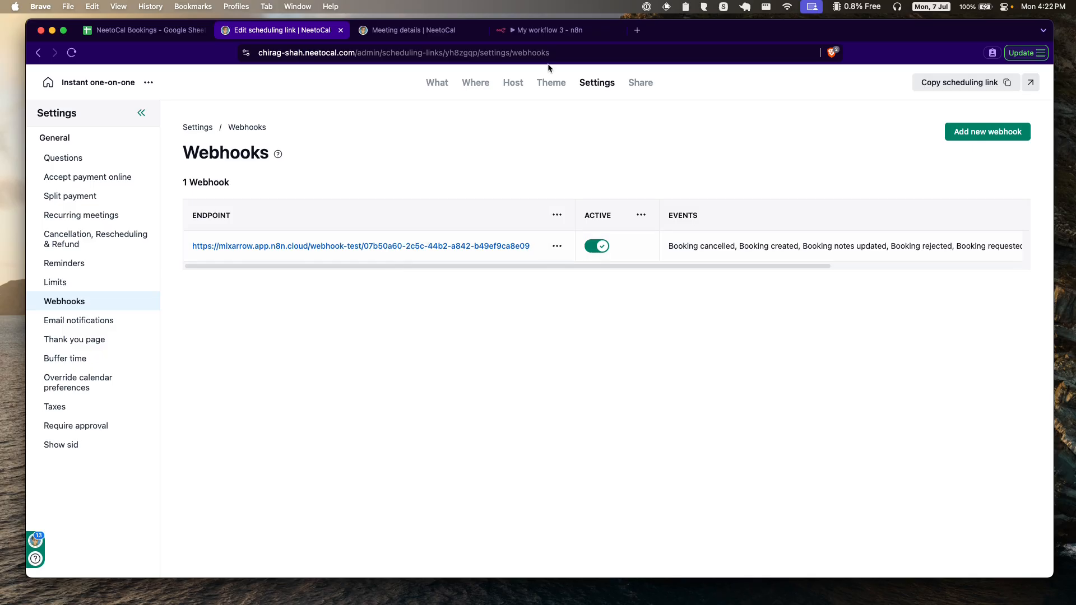
# Step: Close the Webhook node to return to the n8n canvas showing the lone trigger
pyautogui.click(549, 30)
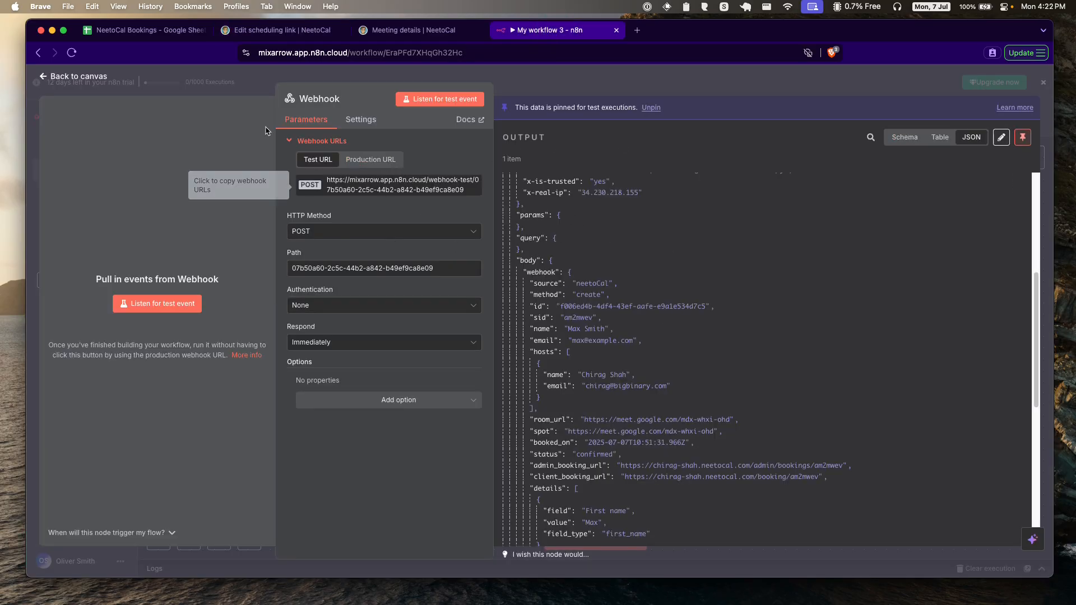
pyautogui.click(84, 77)
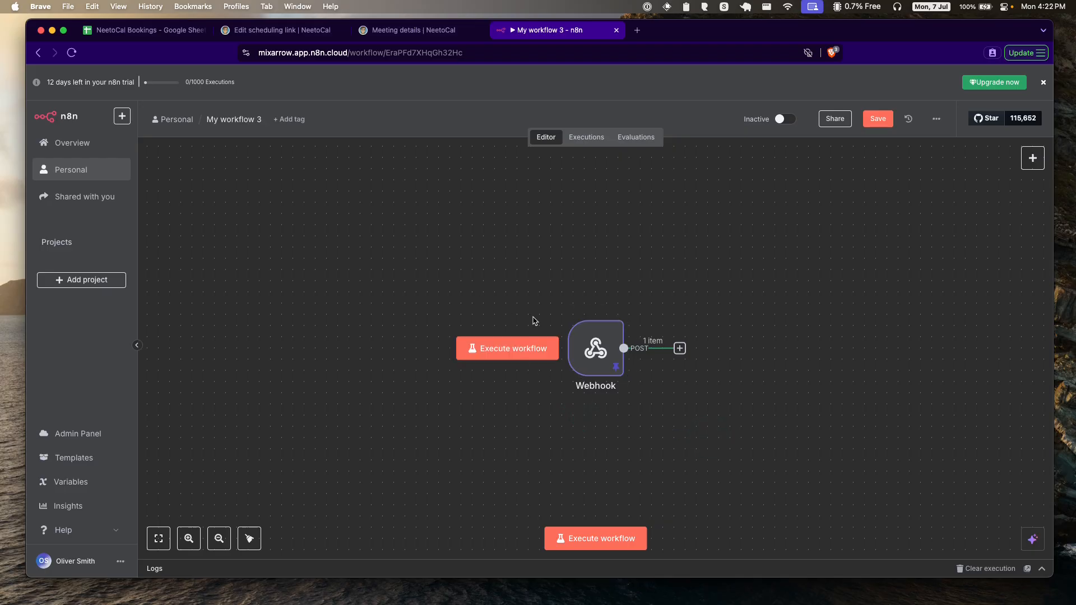
pyautogui.moveTo(595, 350)
pyautogui.moveTo(604, 387)
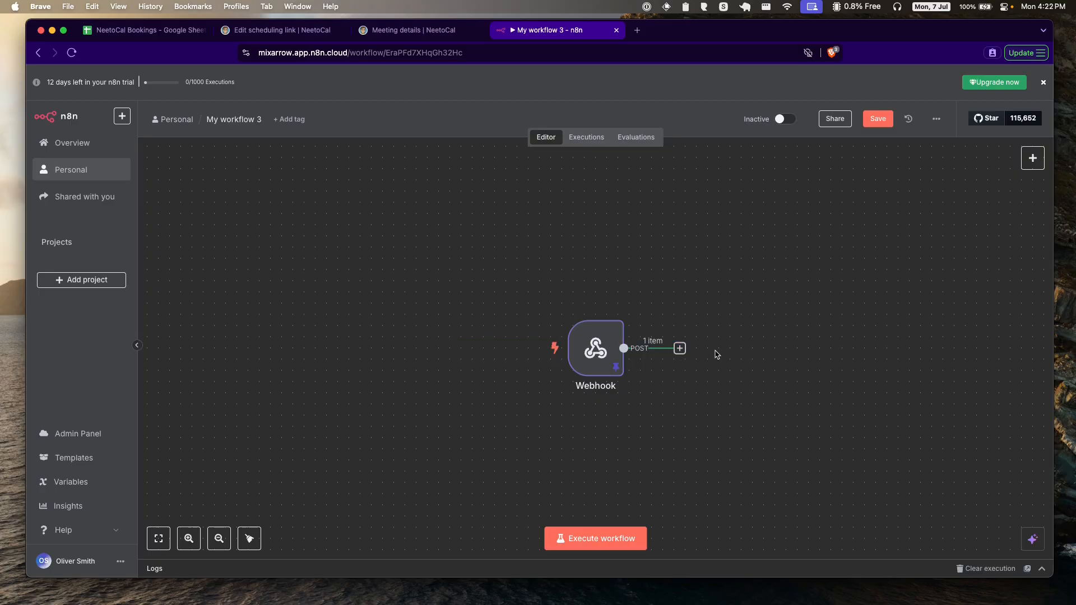
# Step: Add a Google Sheets 'Append row in sheet' node after the Webhook, checking the NeetoCal Bookings columns
pyautogui.click(680, 348)
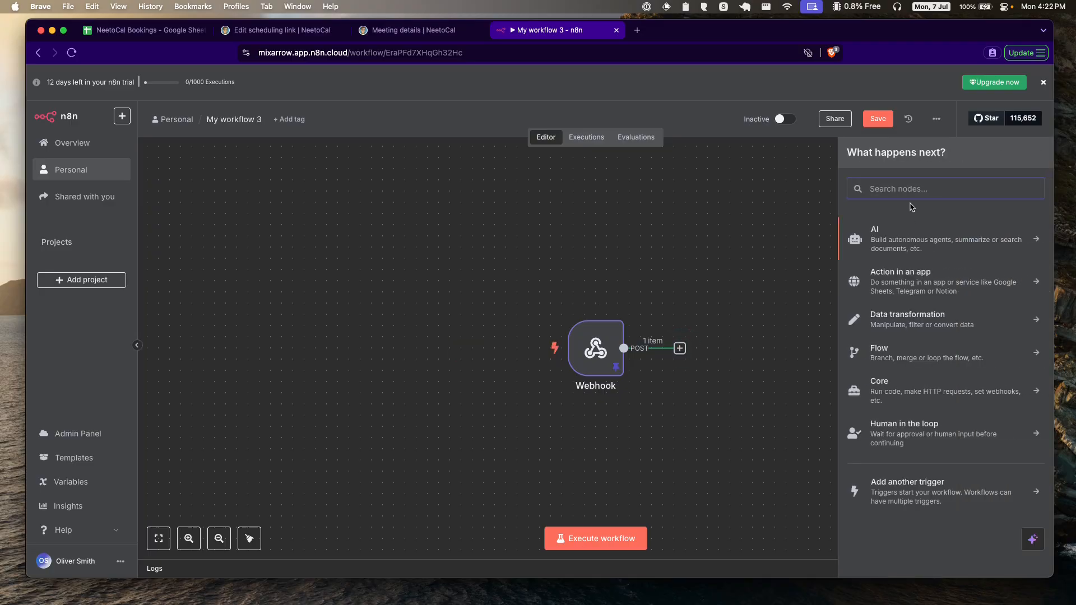
pyautogui.write('sheet')
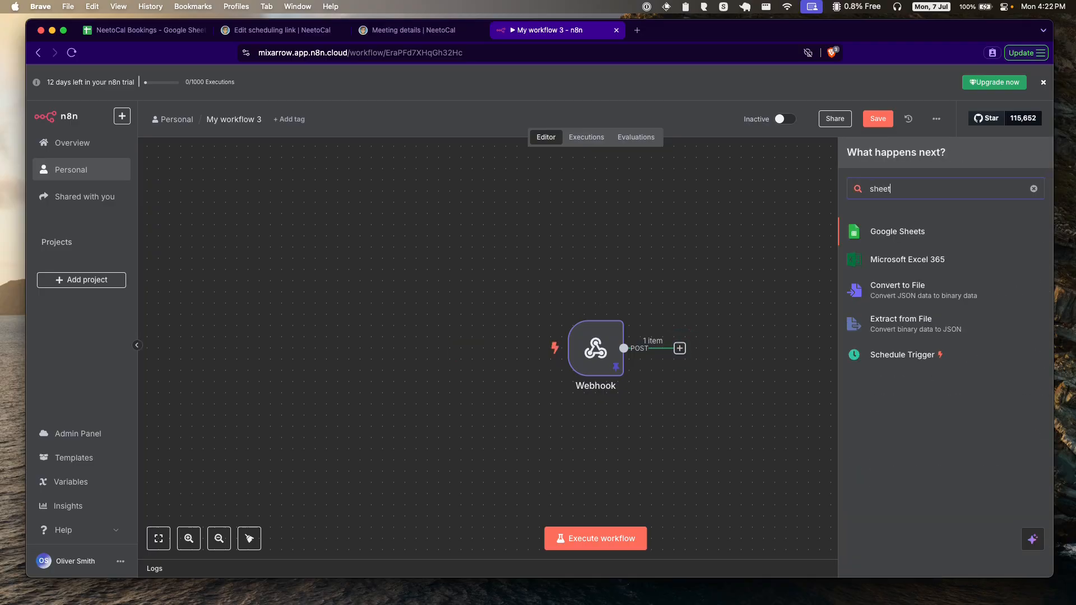
pyautogui.click(902, 234)
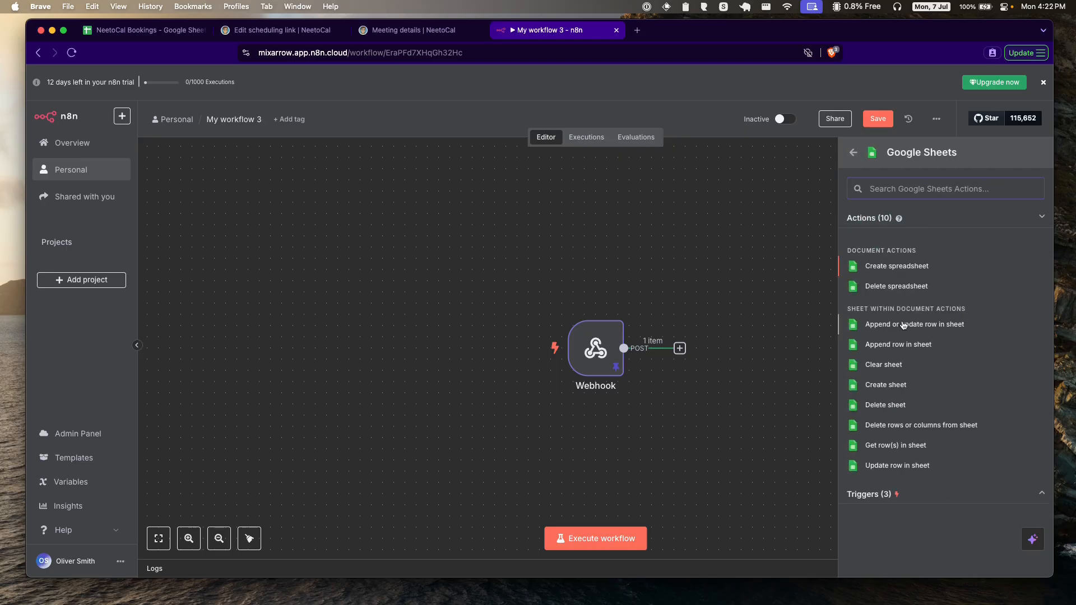
pyautogui.click(924, 345)
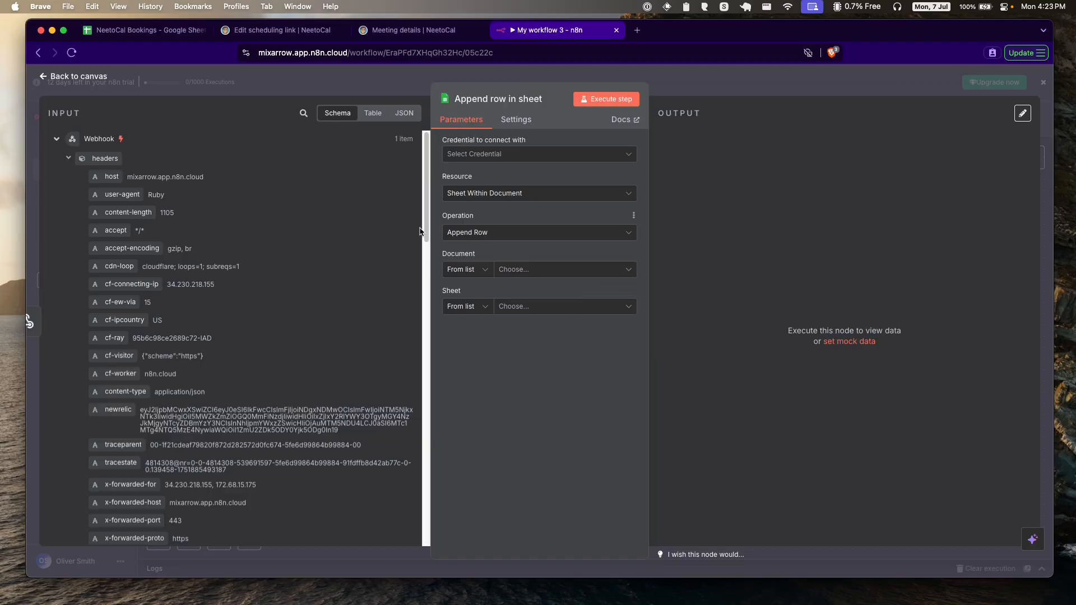
pyautogui.click(142, 30)
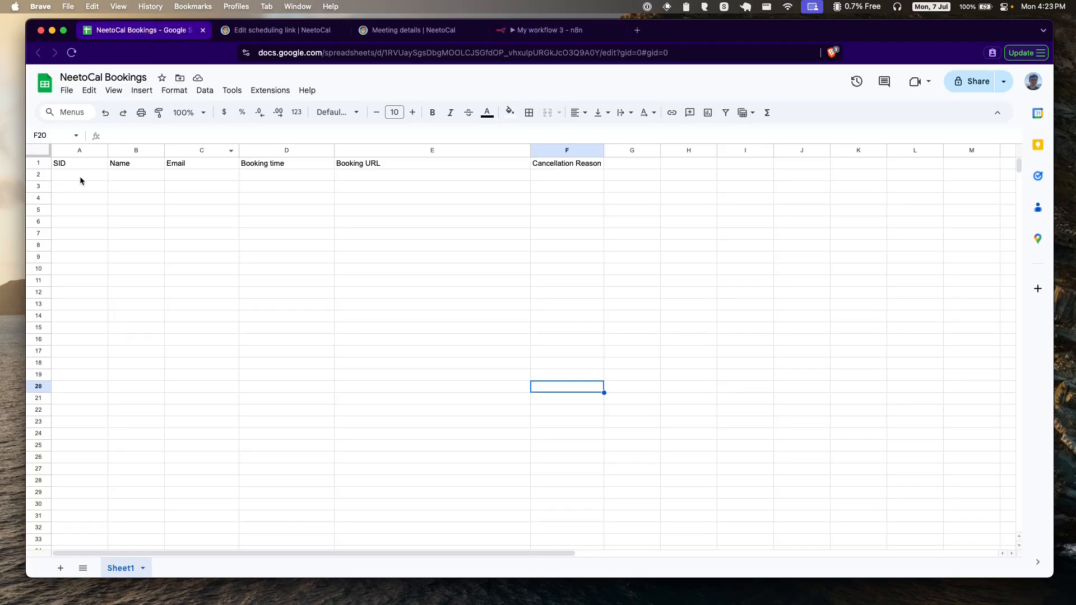
pyautogui.click(740, 222)
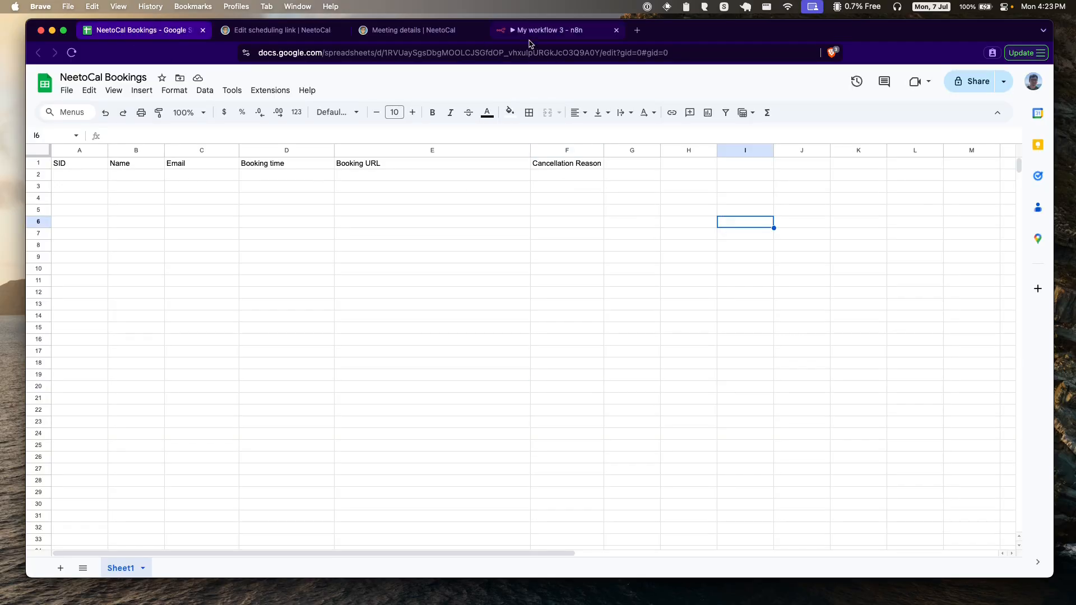
pyautogui.click(549, 31)
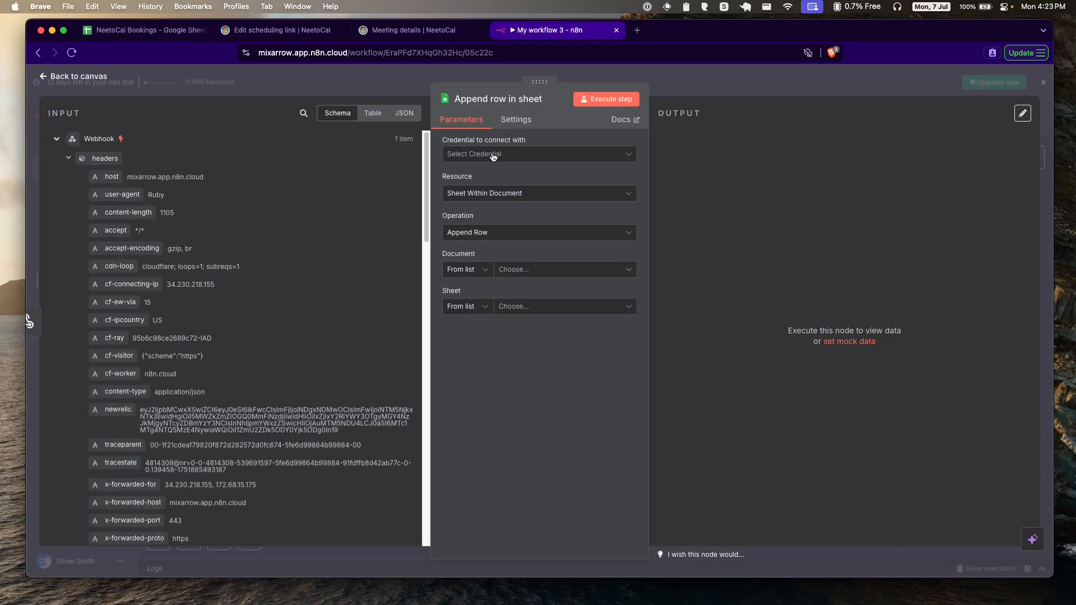
# Step: Create a new Google Sheets credential by signing in with the Google account and granting access
pyautogui.click(545, 157)
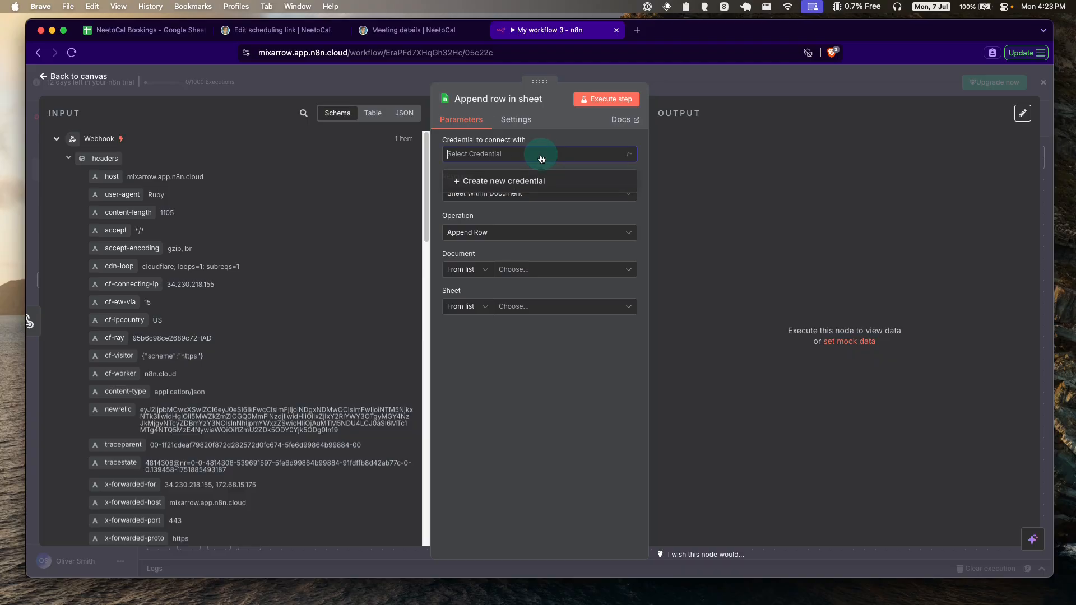
pyautogui.click(516, 183)
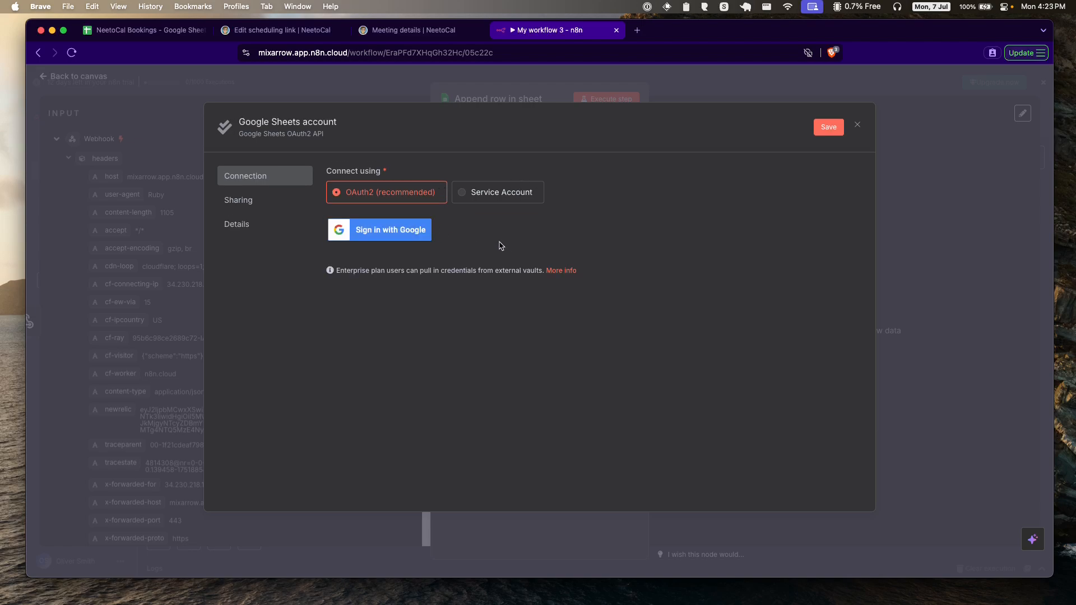
pyautogui.click(404, 234)
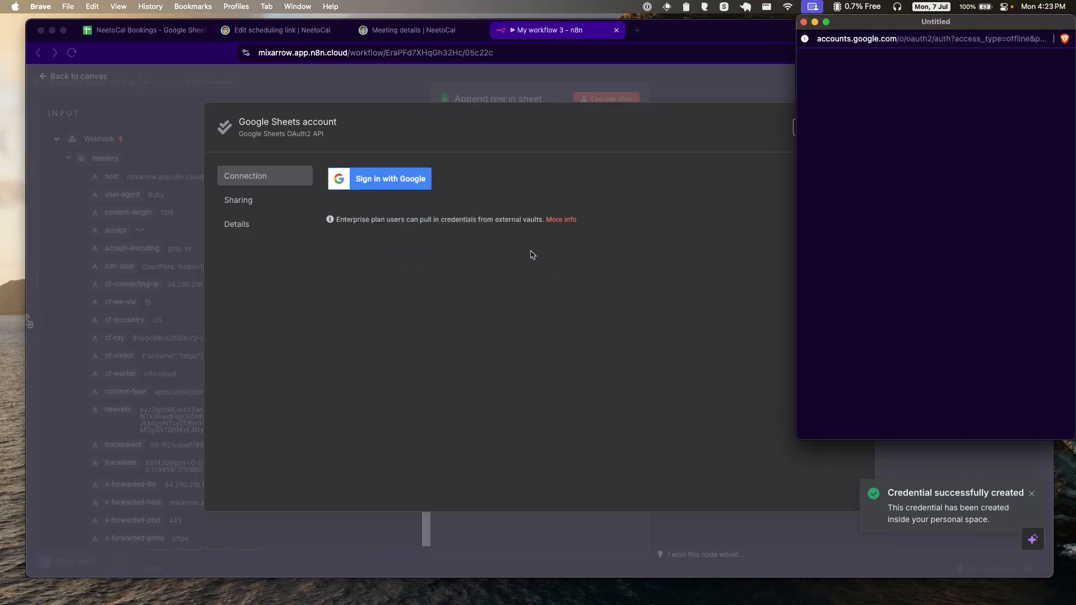
pyautogui.click(924, 212)
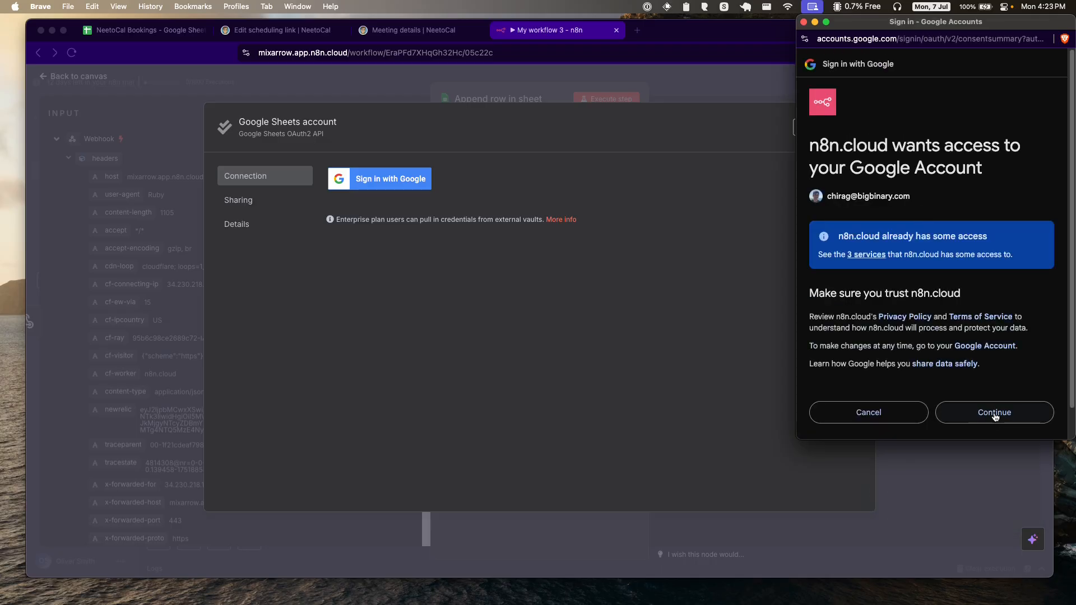
pyautogui.click(993, 412)
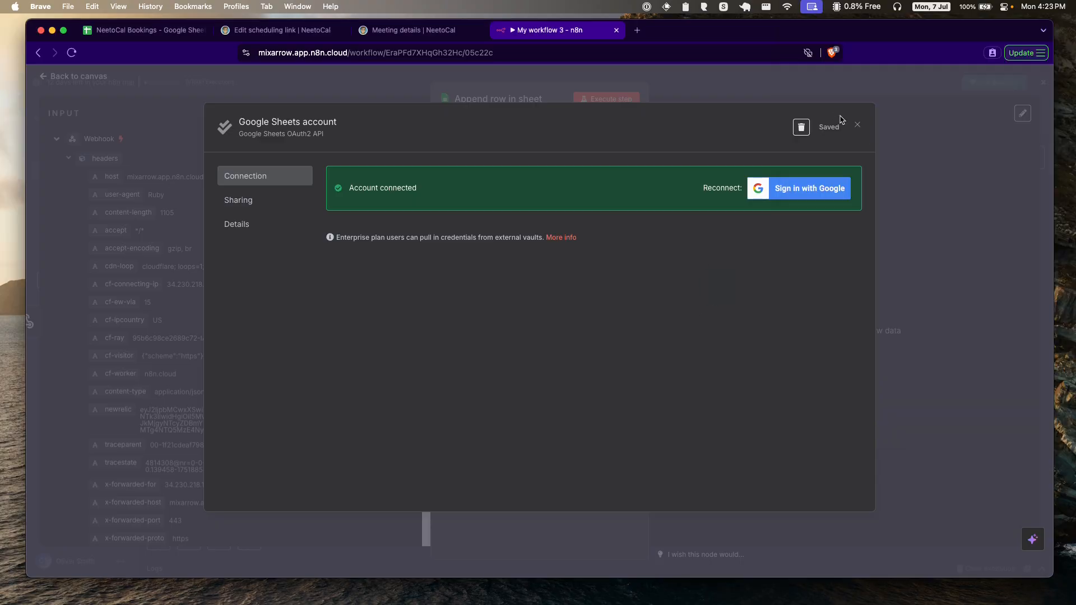
pyautogui.click(857, 125)
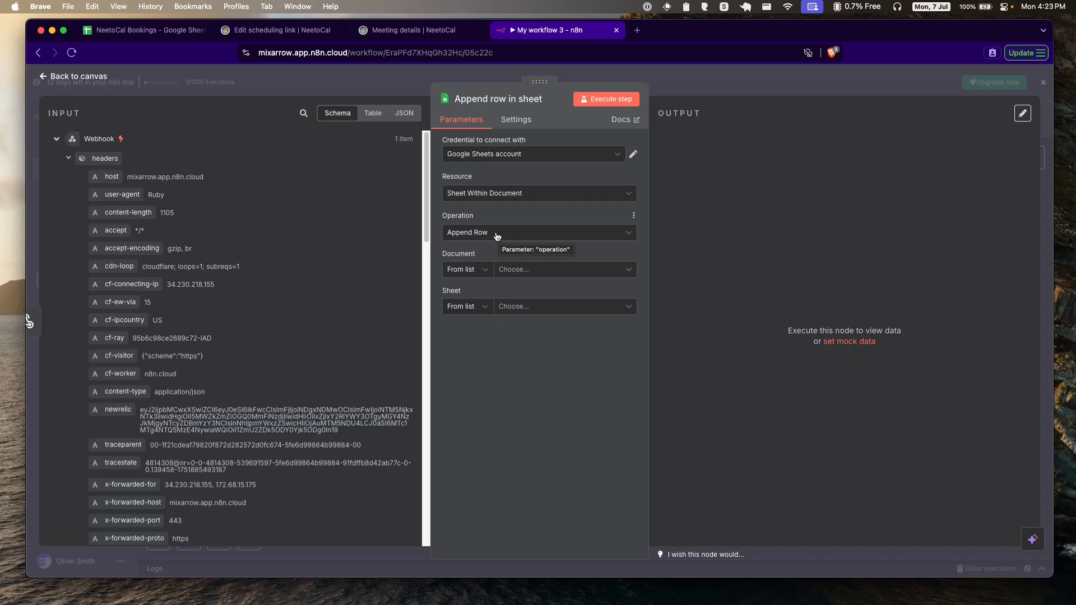
# Step: Target the NeetoCal Bookings spreadsheet and Sheet1 in the Append row step
pyautogui.click(540, 271)
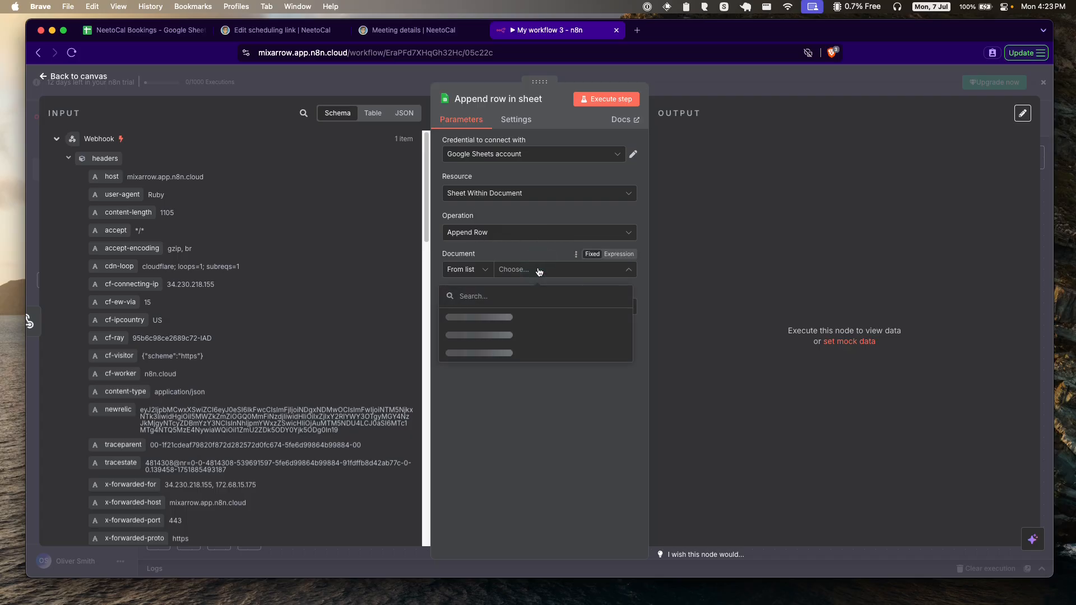
pyautogui.write('neetocal')
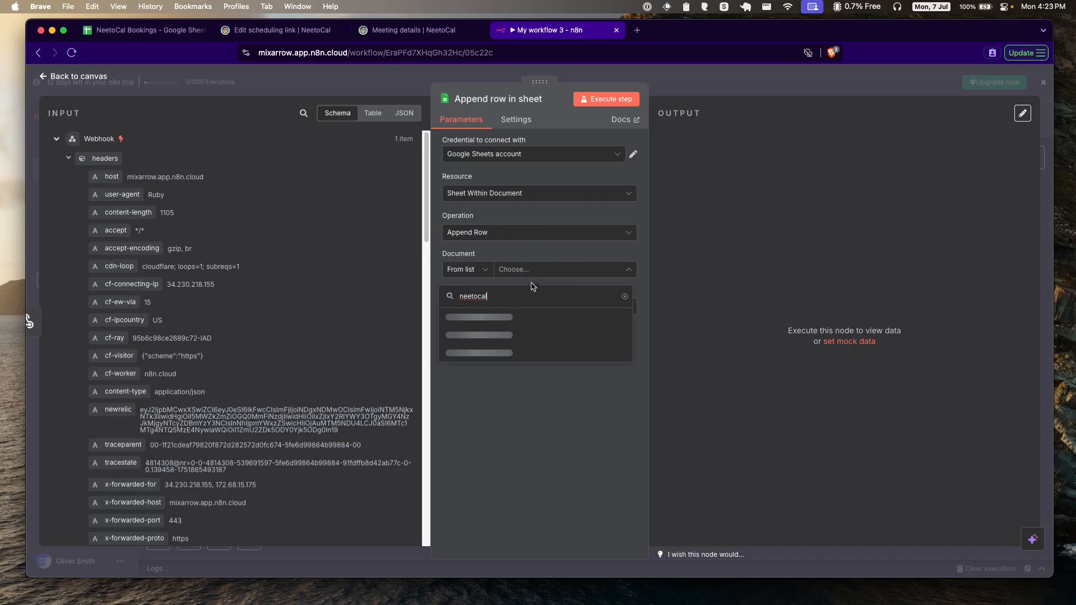
pyautogui.click(515, 316)
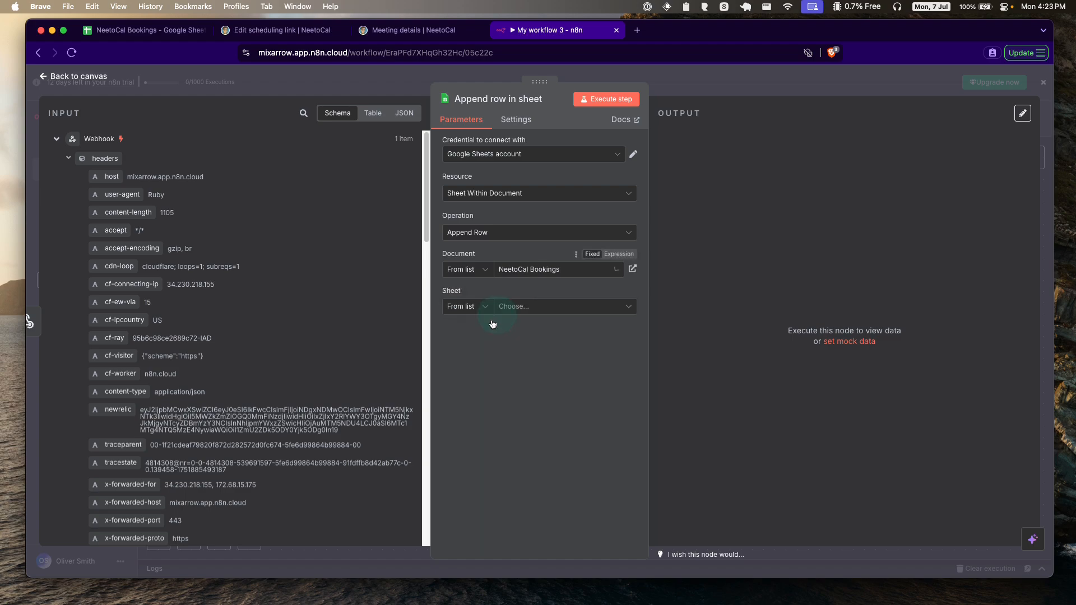
pyautogui.click(529, 307)
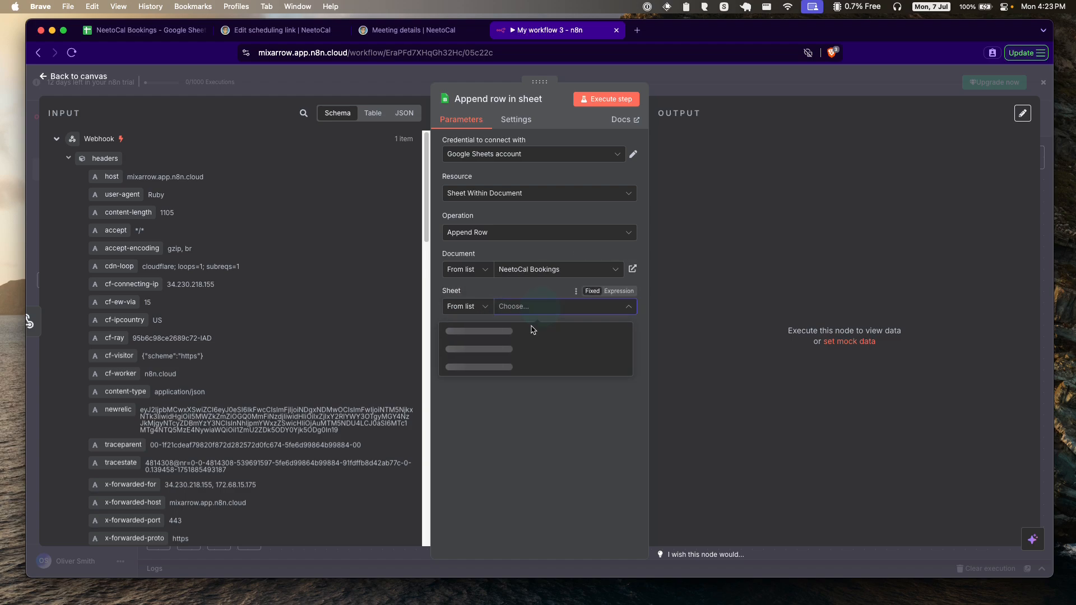
pyautogui.click(500, 333)
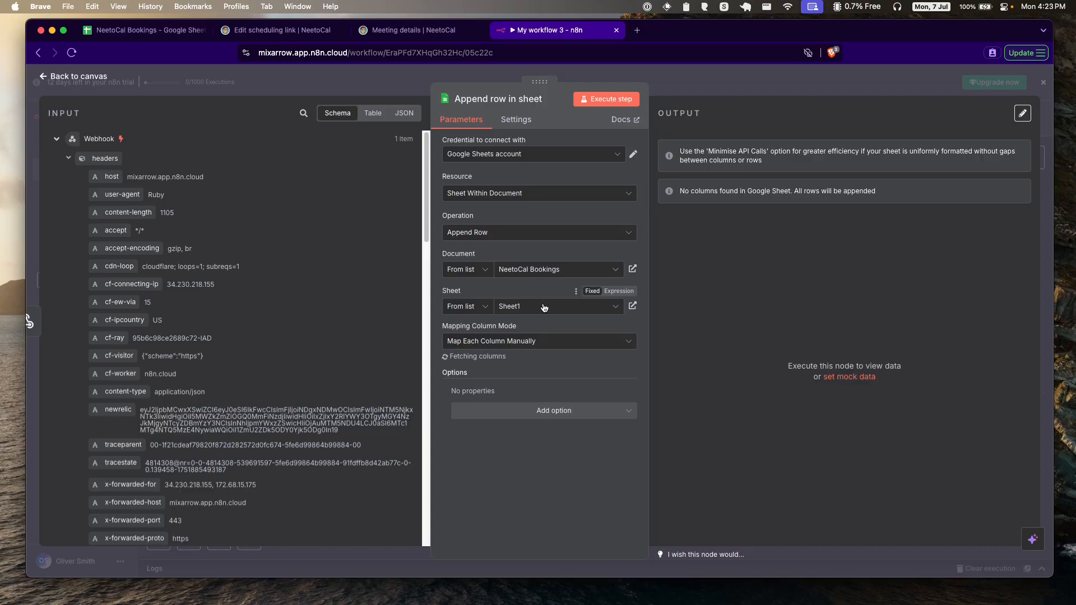
# Step: Map the webhook's booking sid and name into the SID and Name columns
pyautogui.scroll(-3, 519, 331)
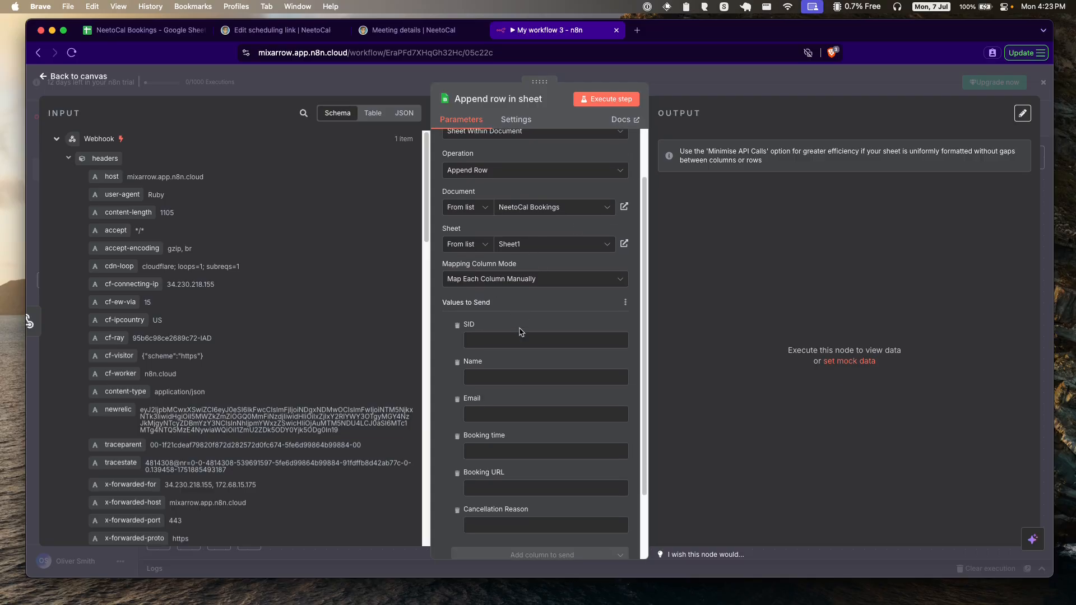
pyautogui.scroll(-2, 520, 328)
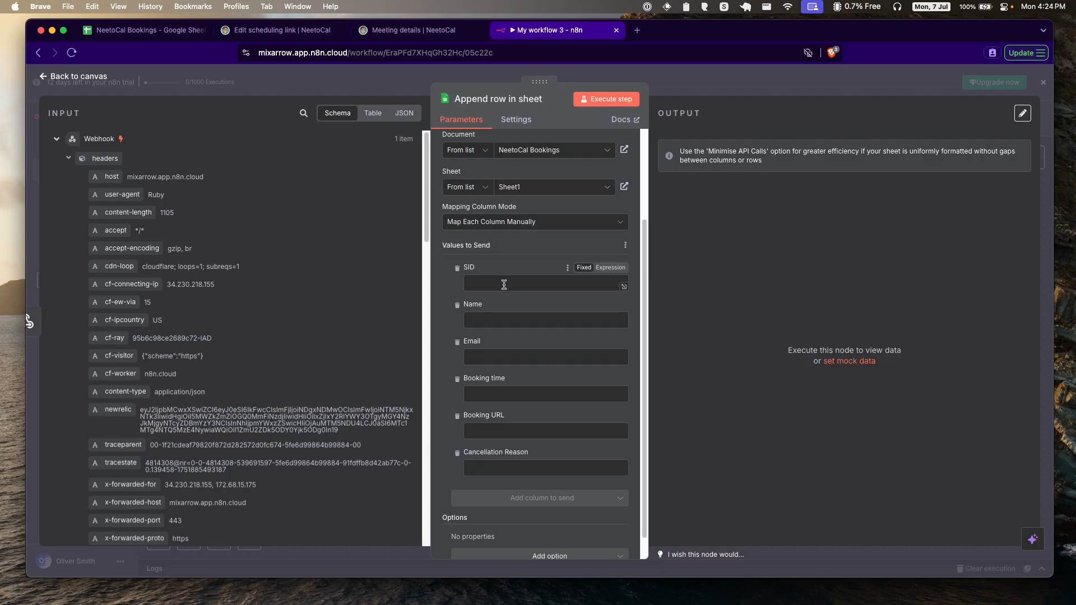
pyautogui.scroll(-1, 493, 269)
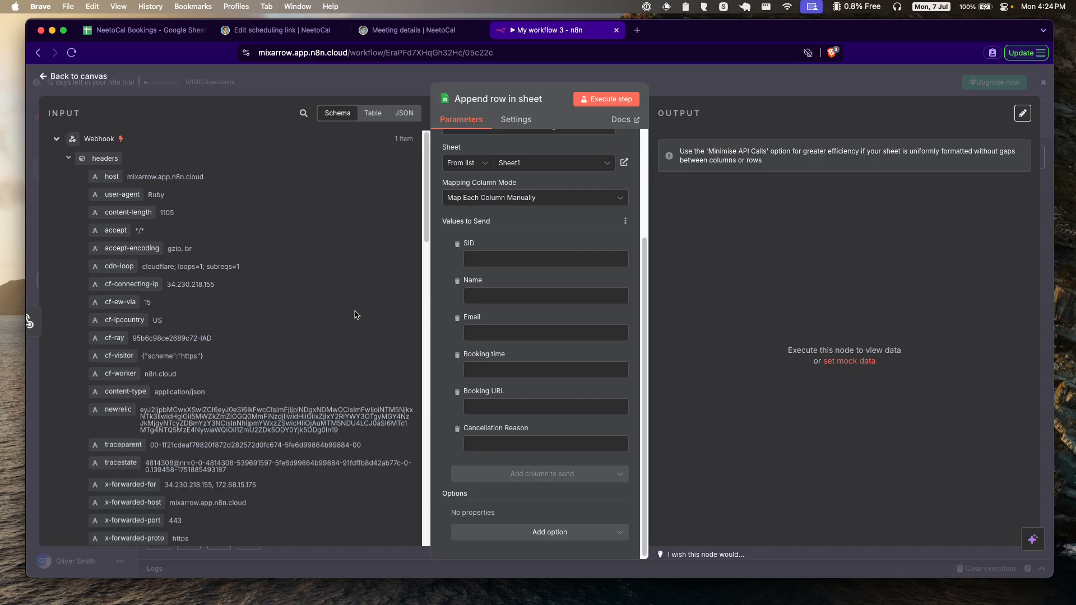
pyautogui.scroll(-10, 254, 322)
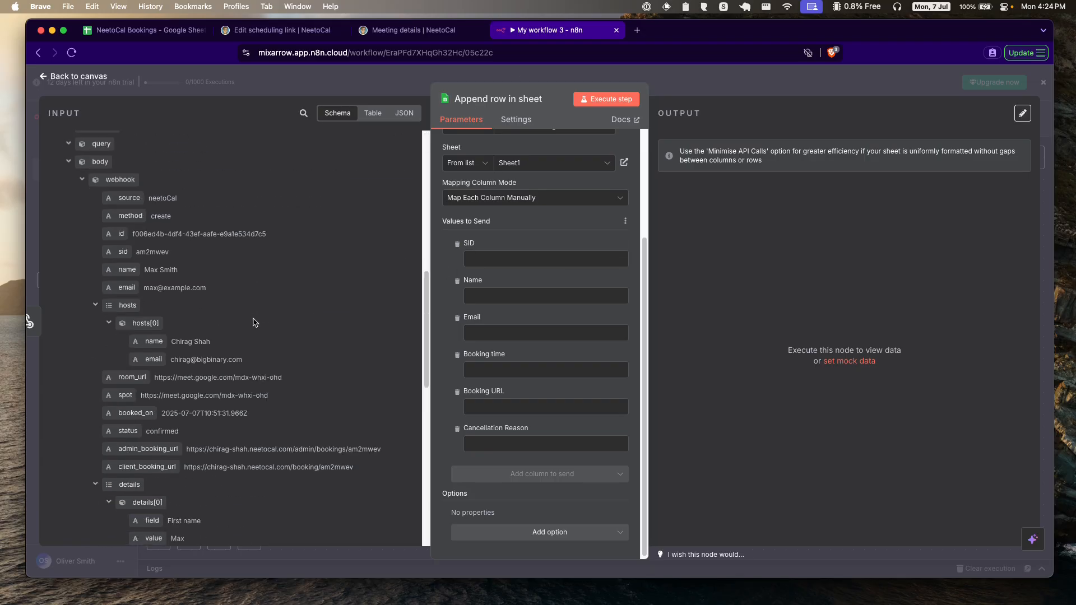
pyautogui.scroll(-1, 254, 322)
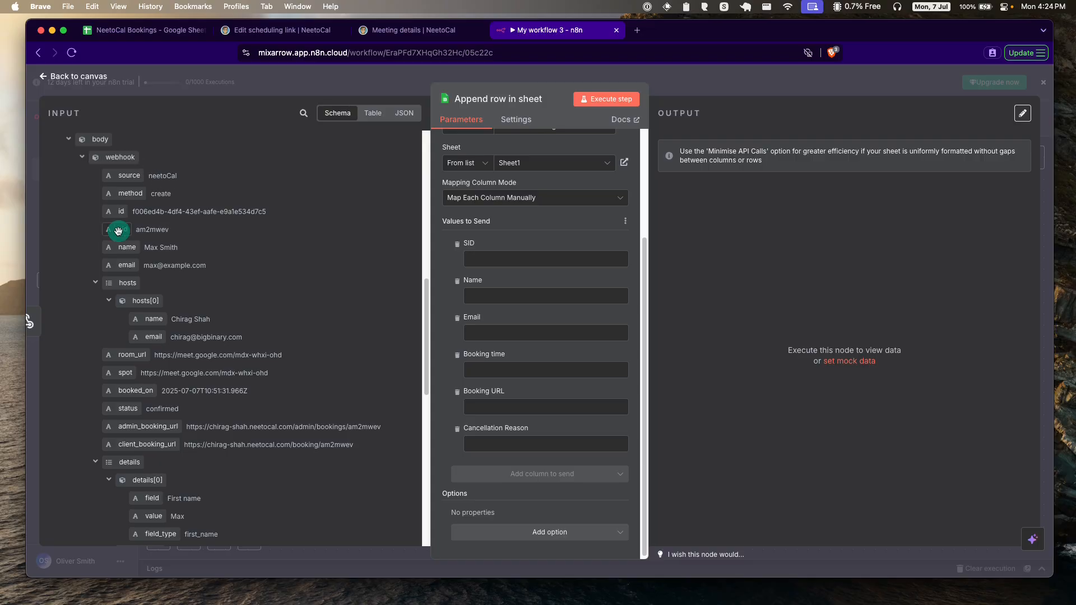
pyautogui.moveTo(121, 229); pyautogui.dragTo(486, 262)
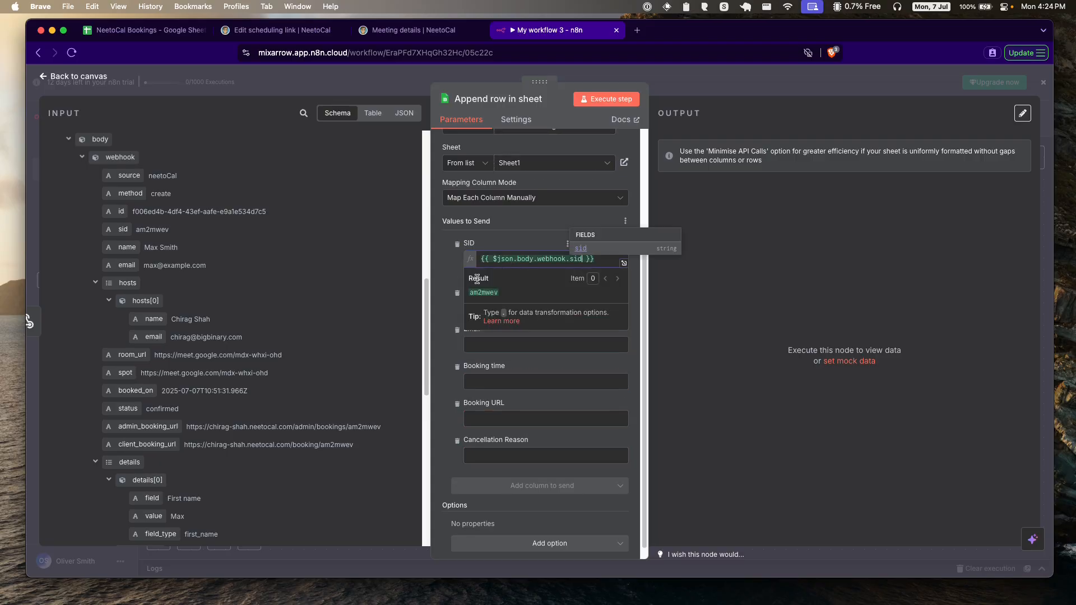
pyautogui.click(448, 268)
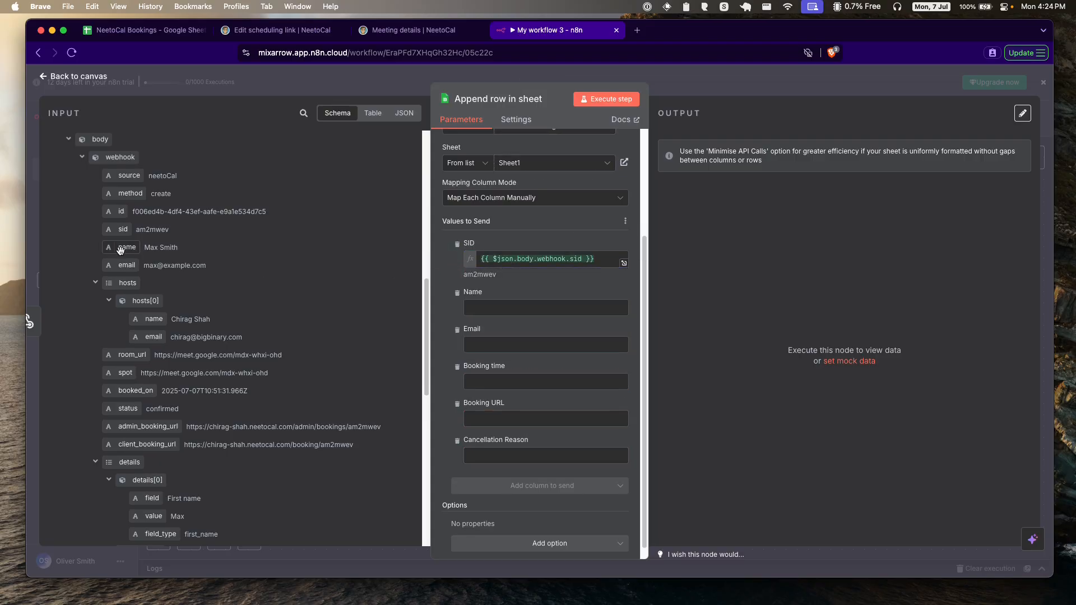
pyautogui.moveTo(120, 249); pyautogui.dragTo(481, 356)
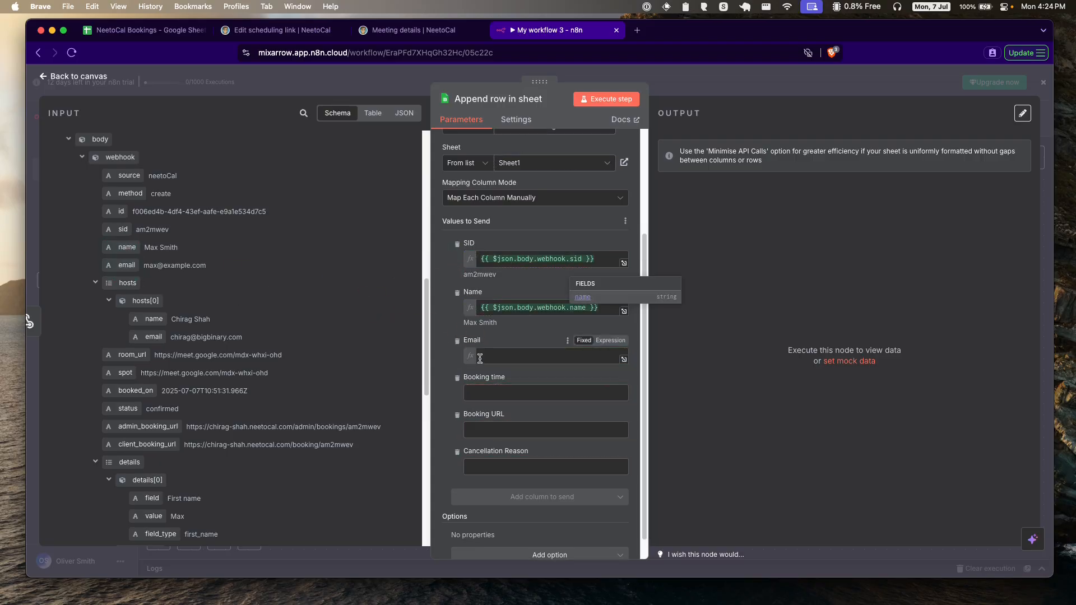
pyautogui.click(443, 326)
# Step: Map meeting_time into Booking time and meeting_url into Booking URL
pyautogui.scroll(-2, 444, 326)
pyautogui.scroll(-3, 229, 324)
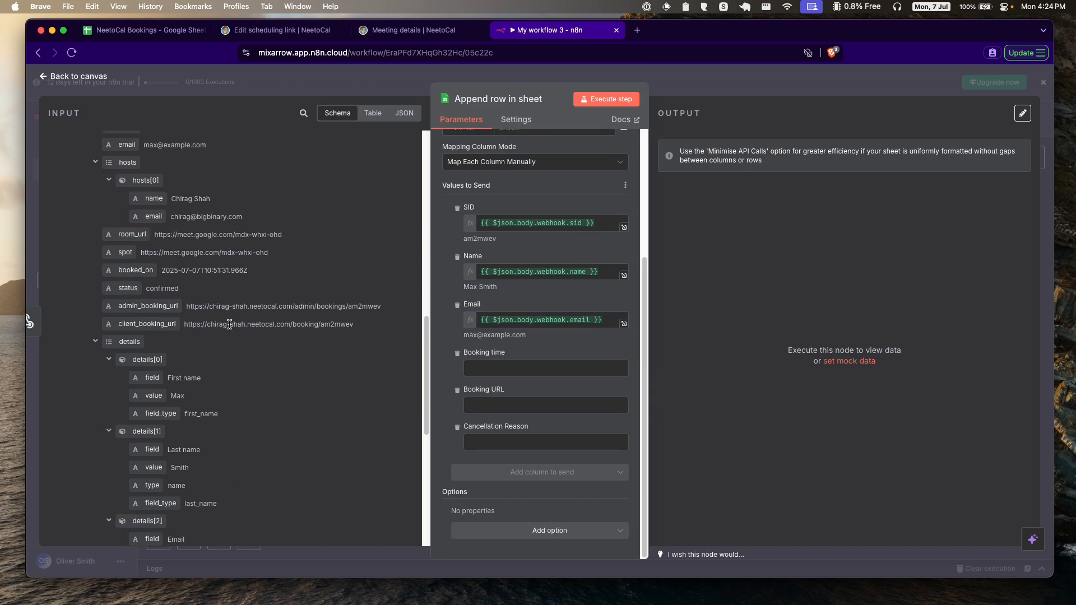
pyautogui.scroll(-4, 229, 324)
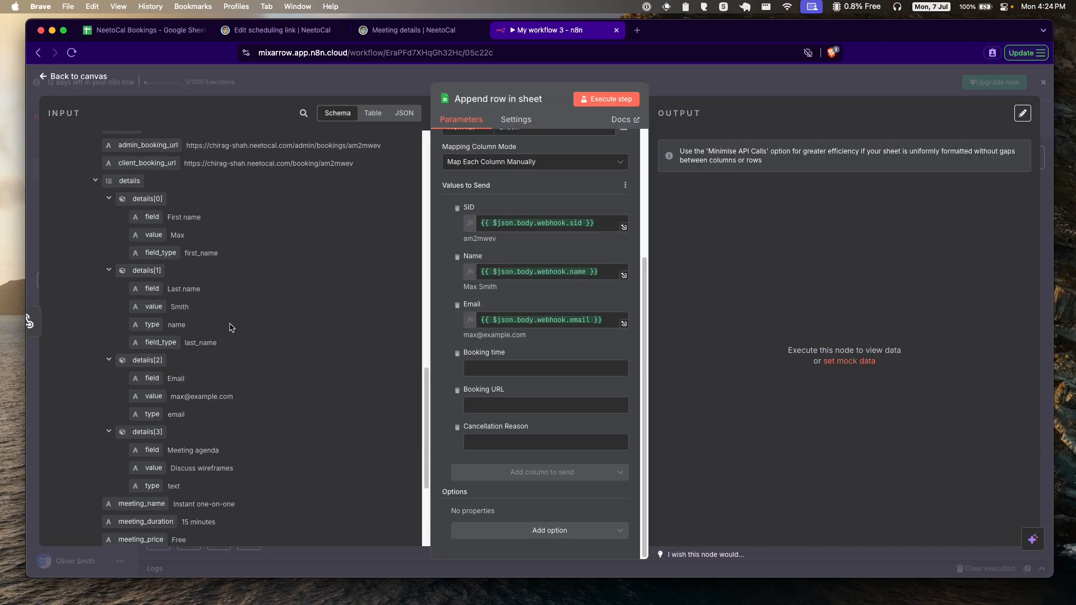
pyautogui.scroll(-4, 230, 327)
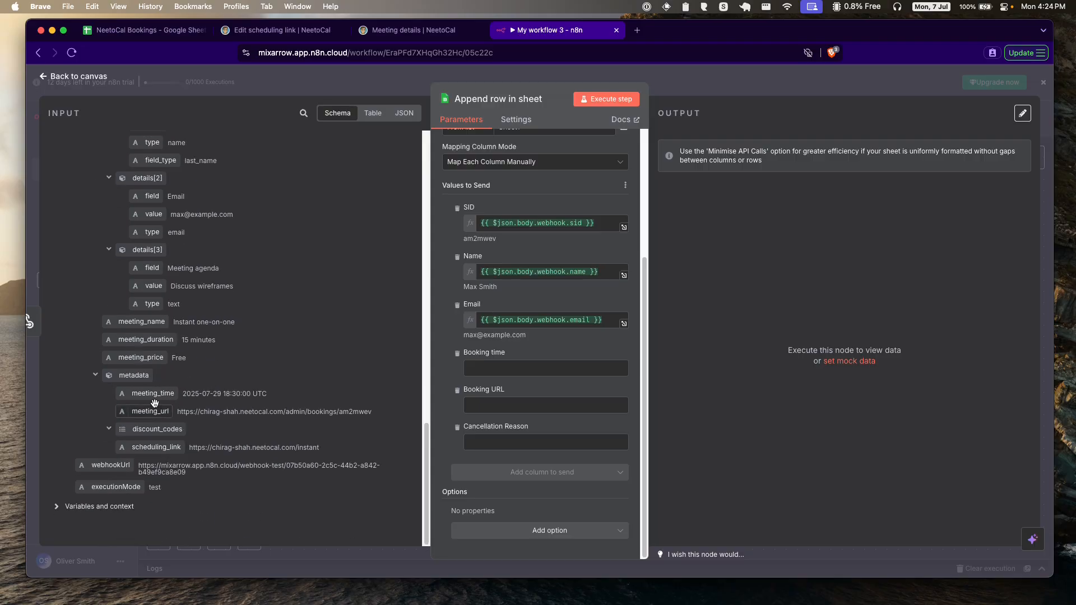
pyautogui.moveTo(154, 402); pyautogui.dragTo(497, 370)
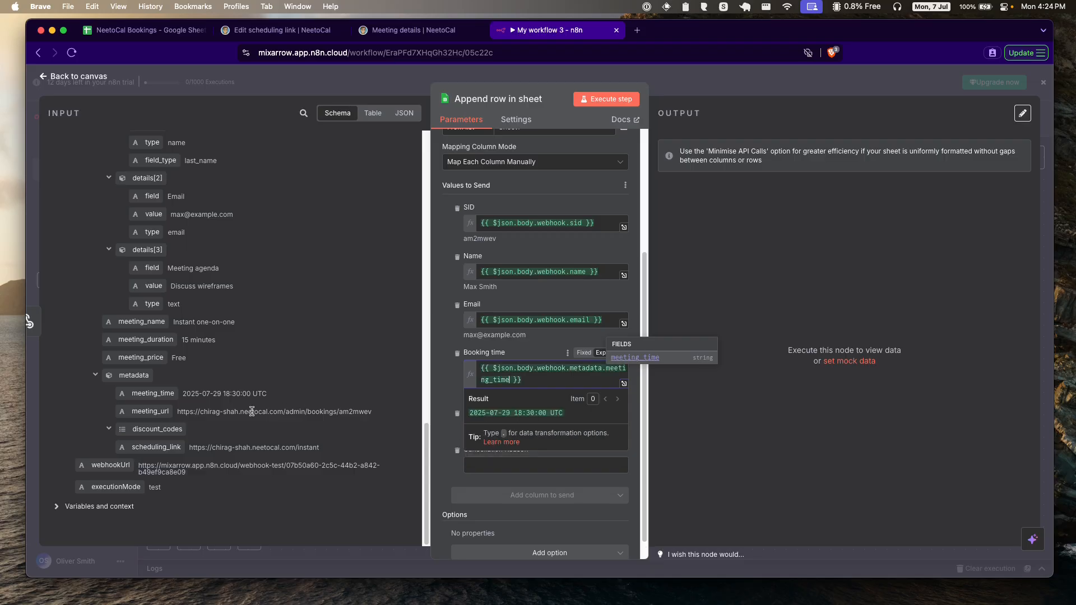
pyautogui.click(442, 362)
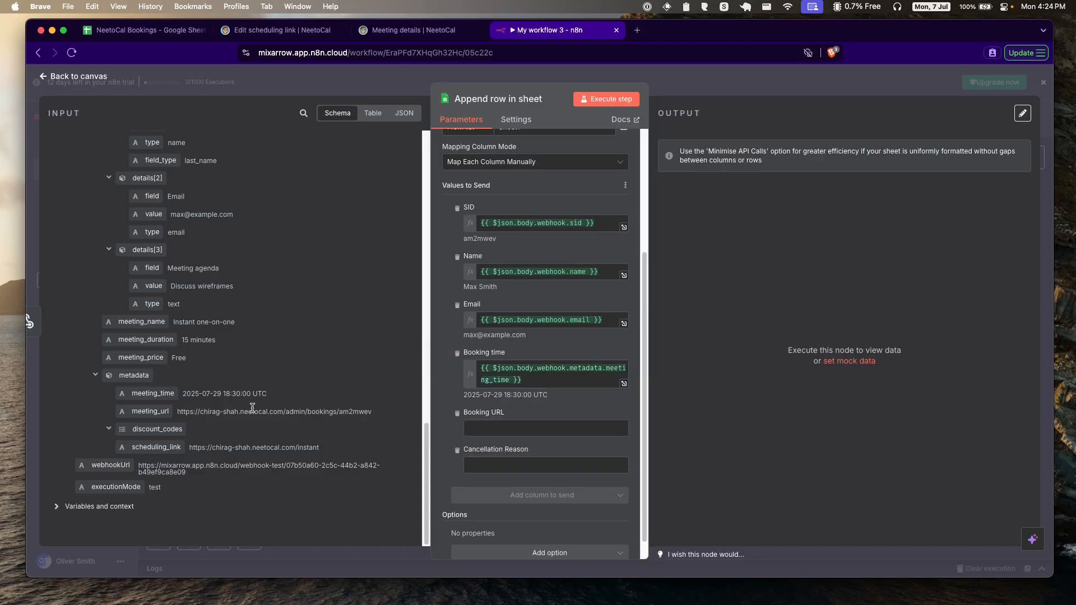
pyautogui.moveTo(145, 413); pyautogui.dragTo(493, 432)
pyautogui.click(454, 440)
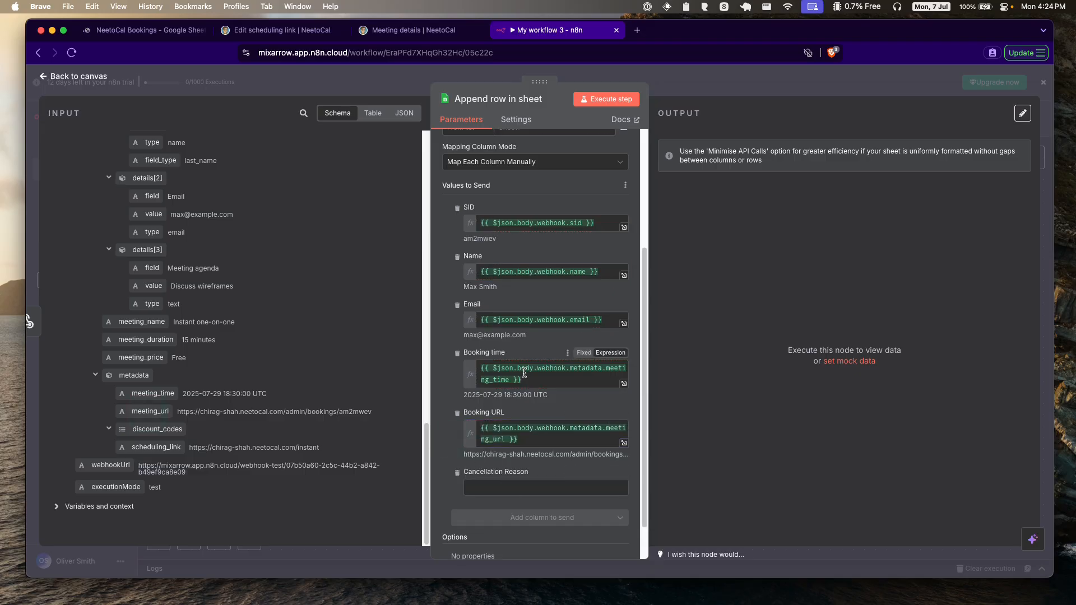
# Step: Execute the append step to write the test booking as one sheet row
pyautogui.scroll(1, 524, 373)
pyautogui.scroll(5, 499, 362)
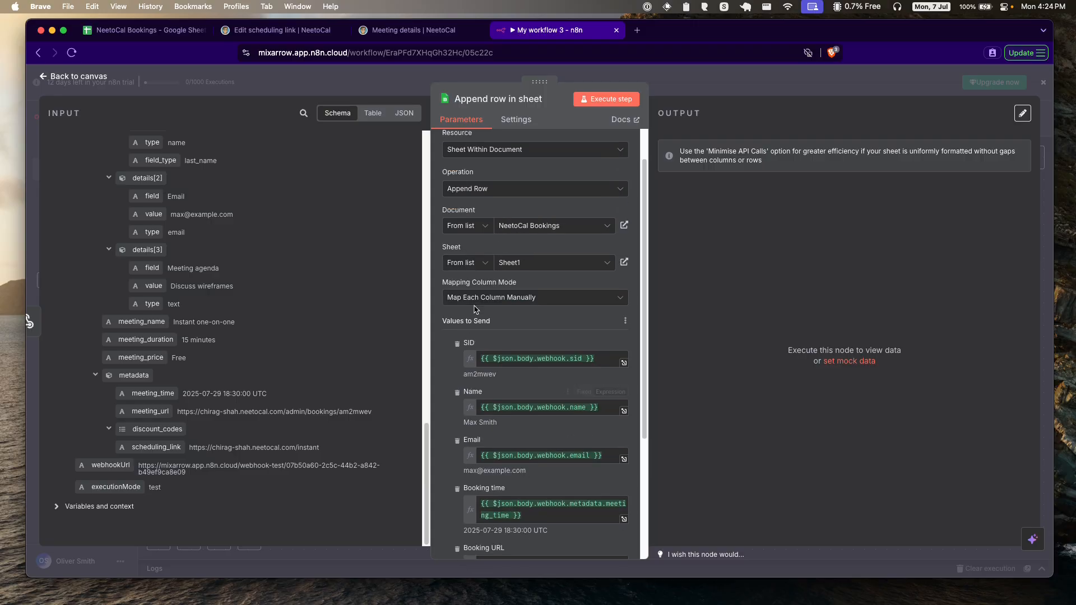
pyautogui.scroll(10, 250, 305)
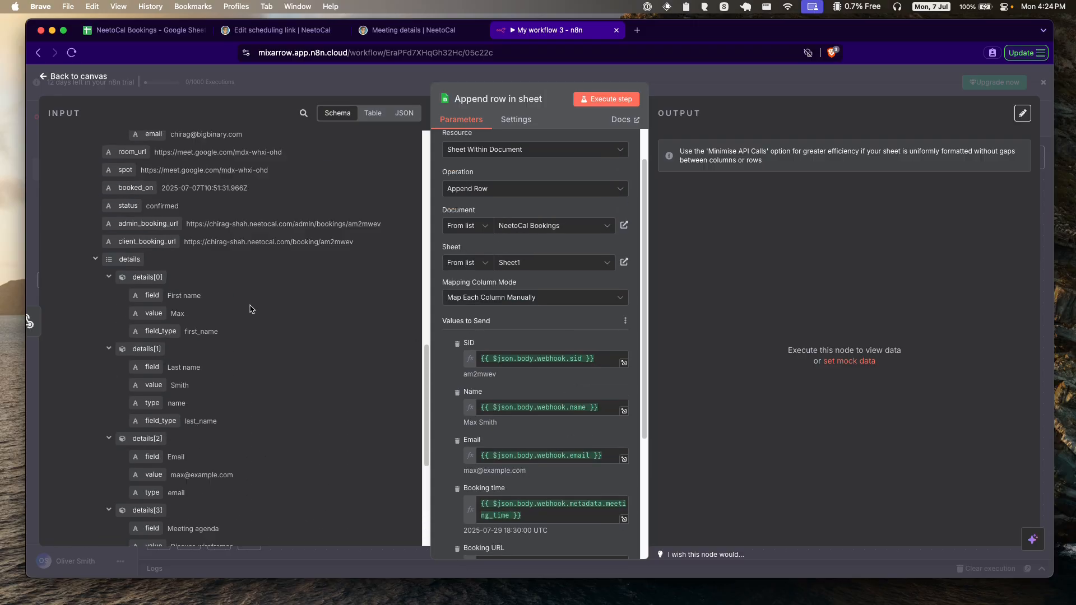
pyautogui.scroll(-10, 251, 305)
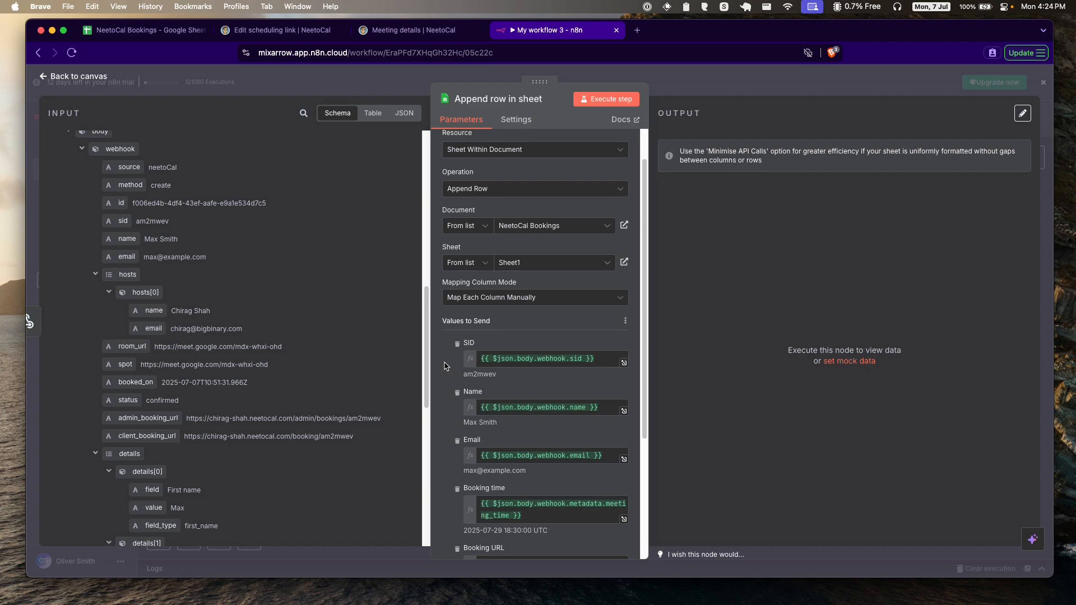
pyautogui.scroll(-5, 444, 366)
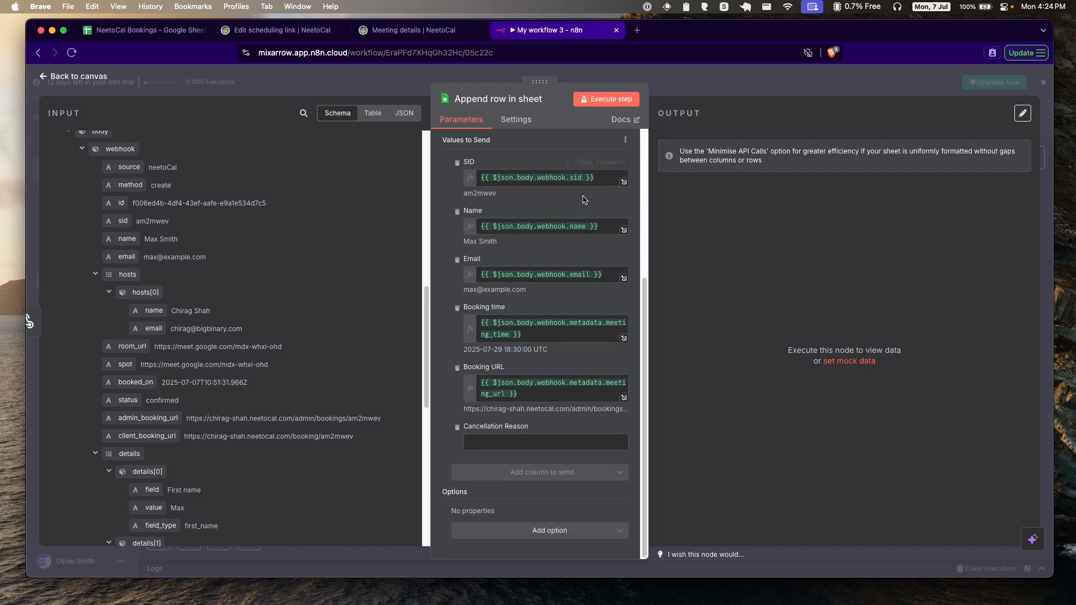
pyautogui.click(607, 104)
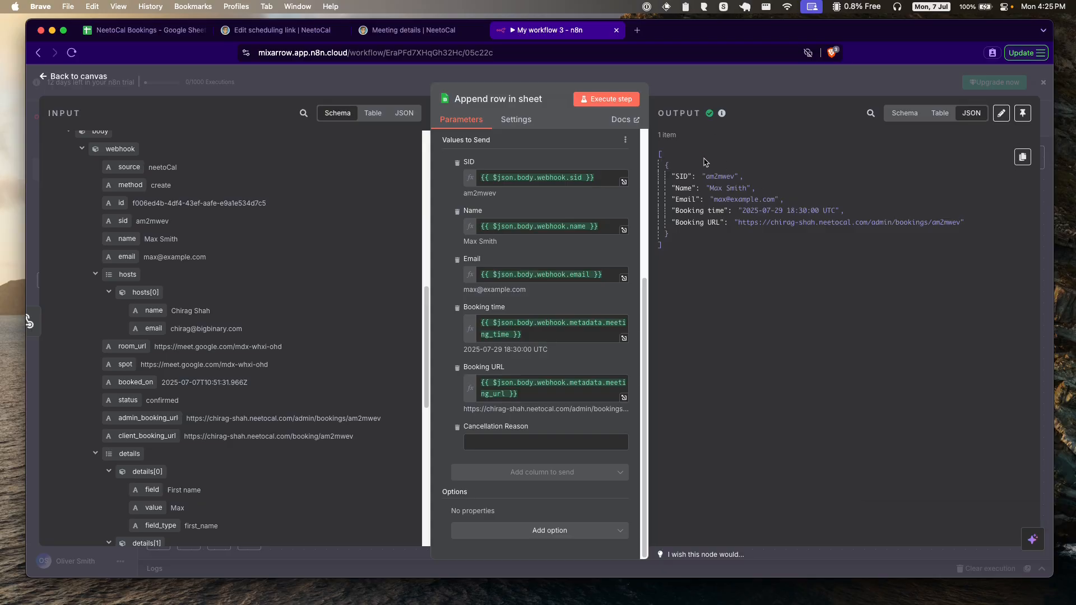
# Step: Confirm the test booking row in the NeetoCal Bookings sheet, widening column E to show the URL
pyautogui.click(131, 31)
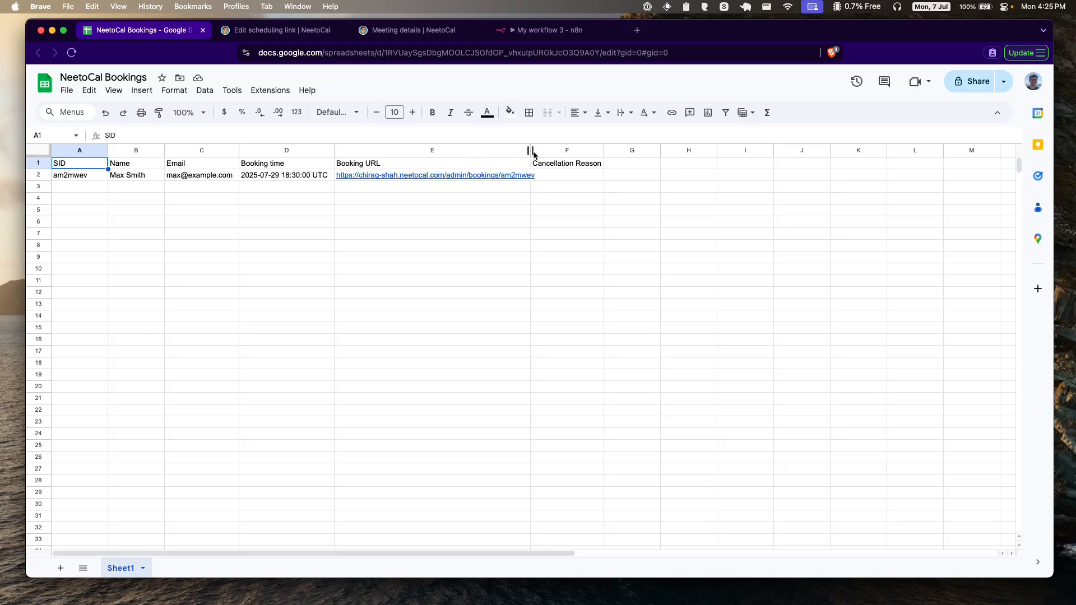
pyautogui.moveTo(532, 154); pyautogui.dragTo(539, 153)
pyautogui.click(558, 31)
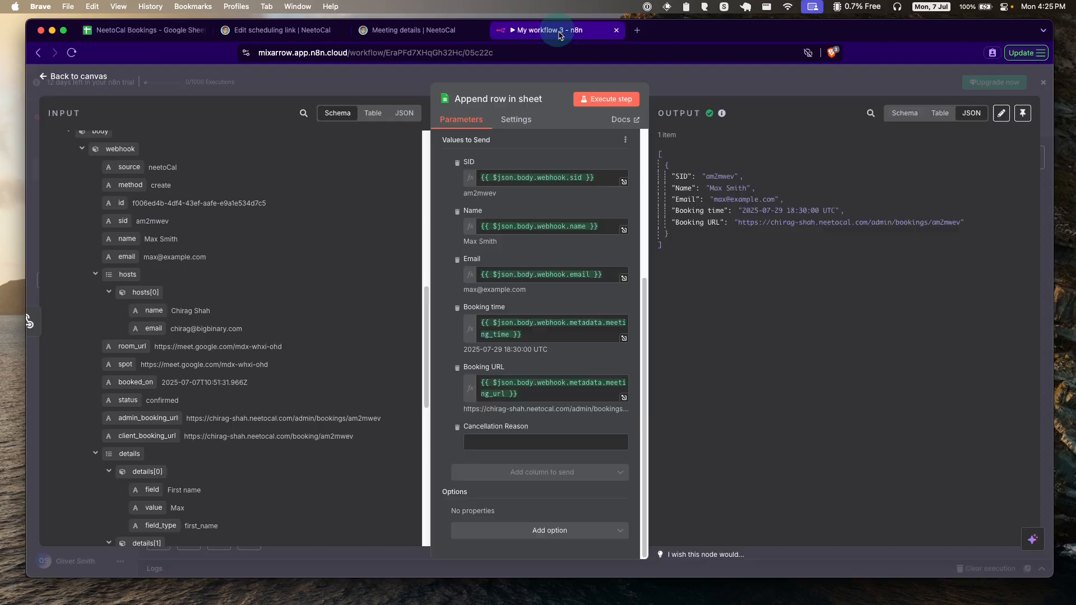
pyautogui.click(59, 77)
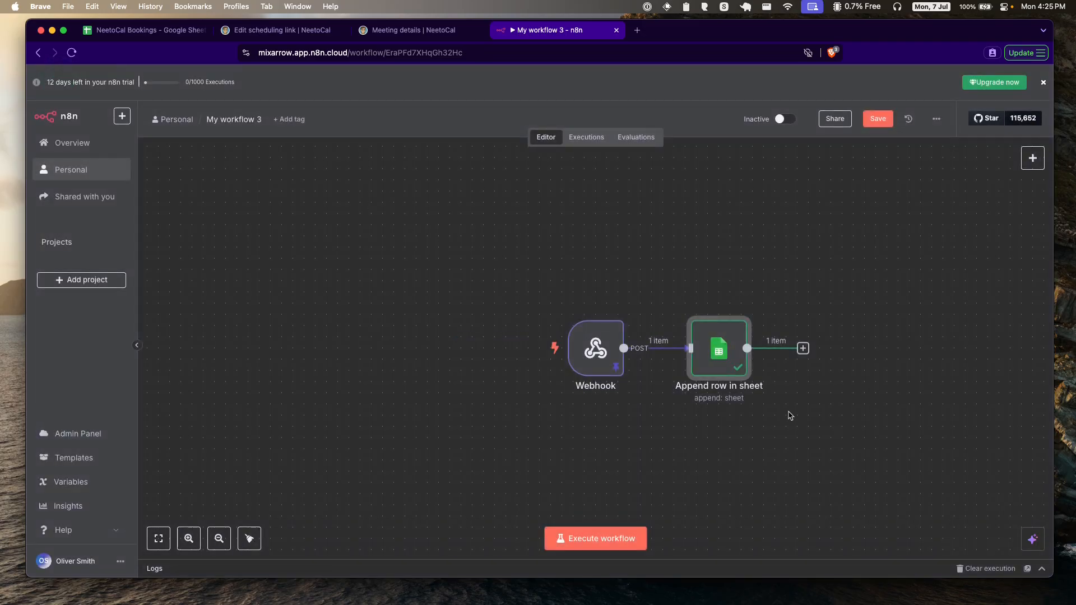
# Step: Spread the Webhook and Append row in sheet nodes apart to make room
pyautogui.click(805, 475)
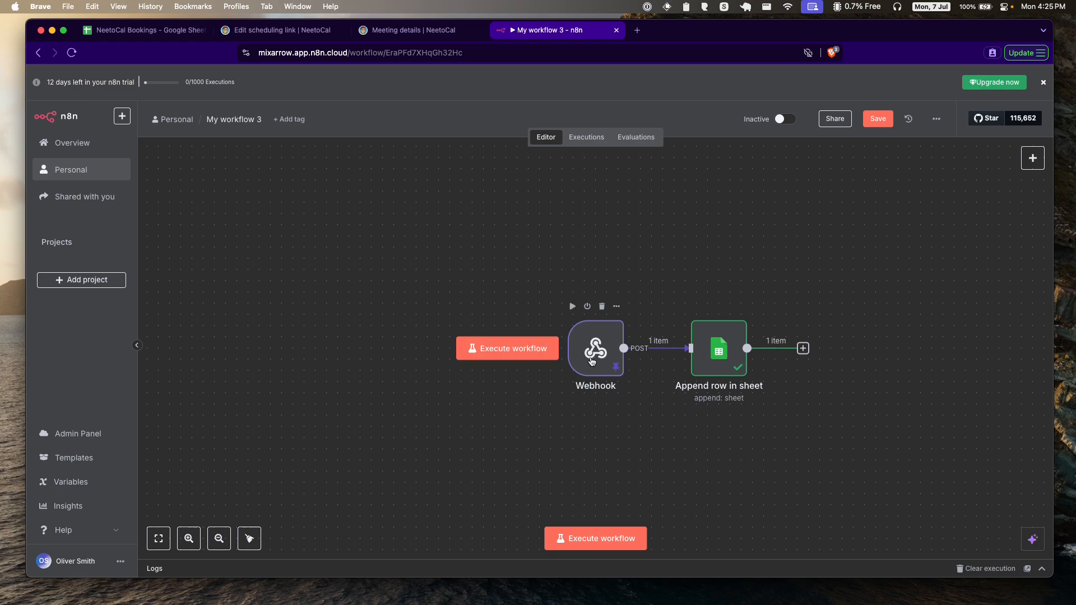
pyautogui.moveTo(586, 377); pyautogui.dragTo(507, 377)
pyautogui.moveTo(721, 361); pyautogui.dragTo(755, 305)
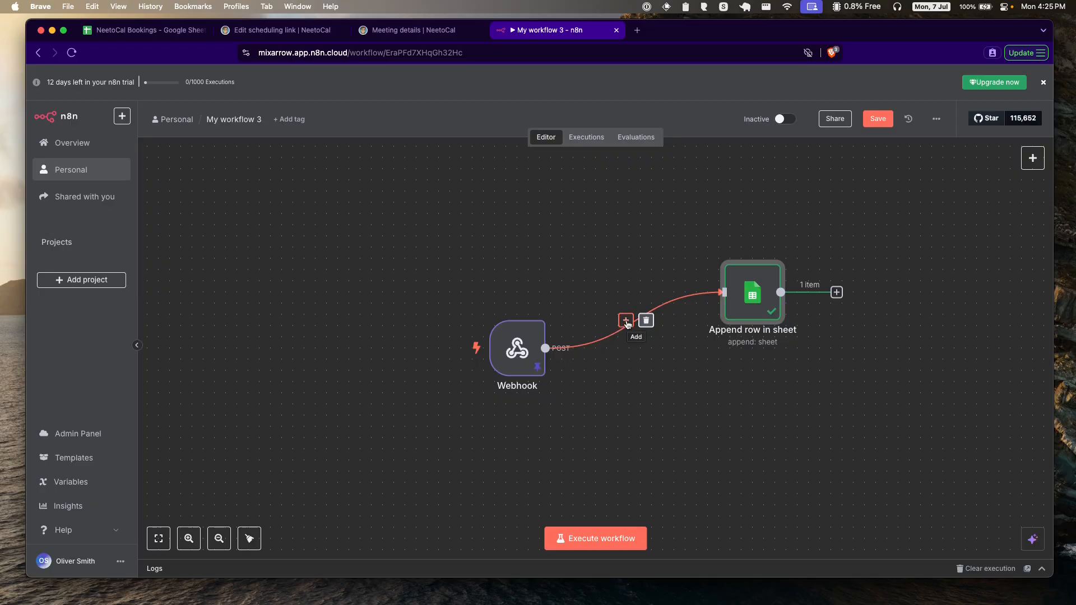
# Step: Insert a Switch node from the Flow category on the Webhook connection
pyautogui.click(626, 321)
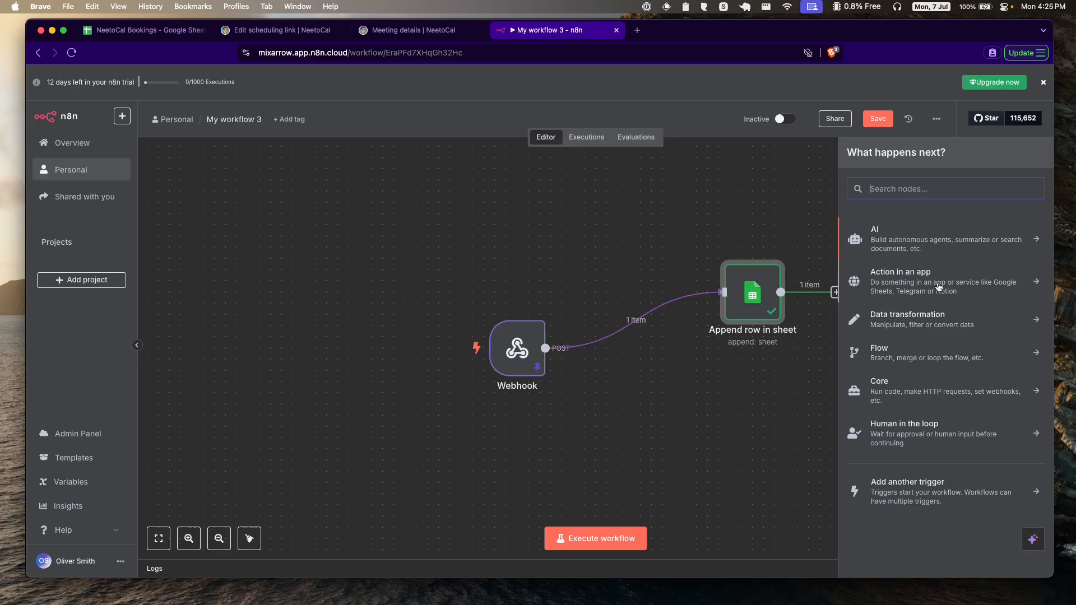
pyautogui.click(919, 351)
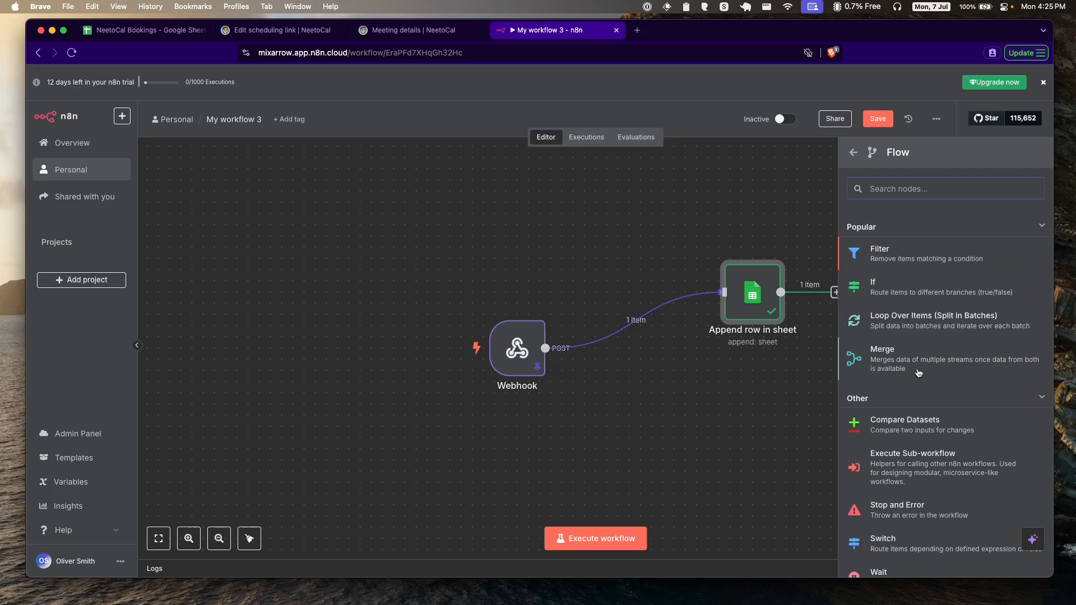
pyautogui.scroll(-2, 918, 373)
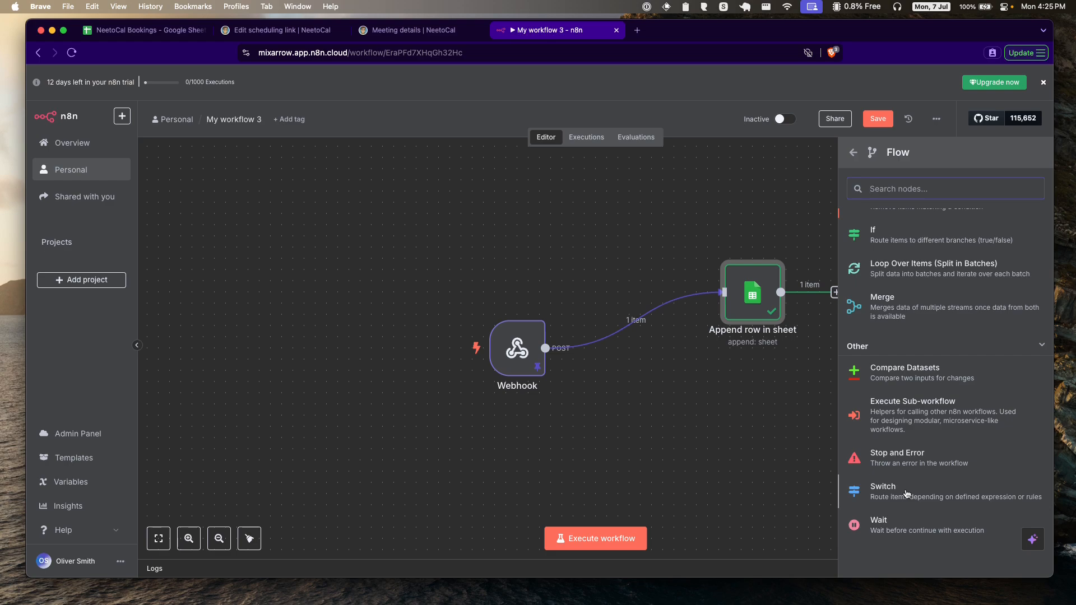
pyautogui.click(925, 493)
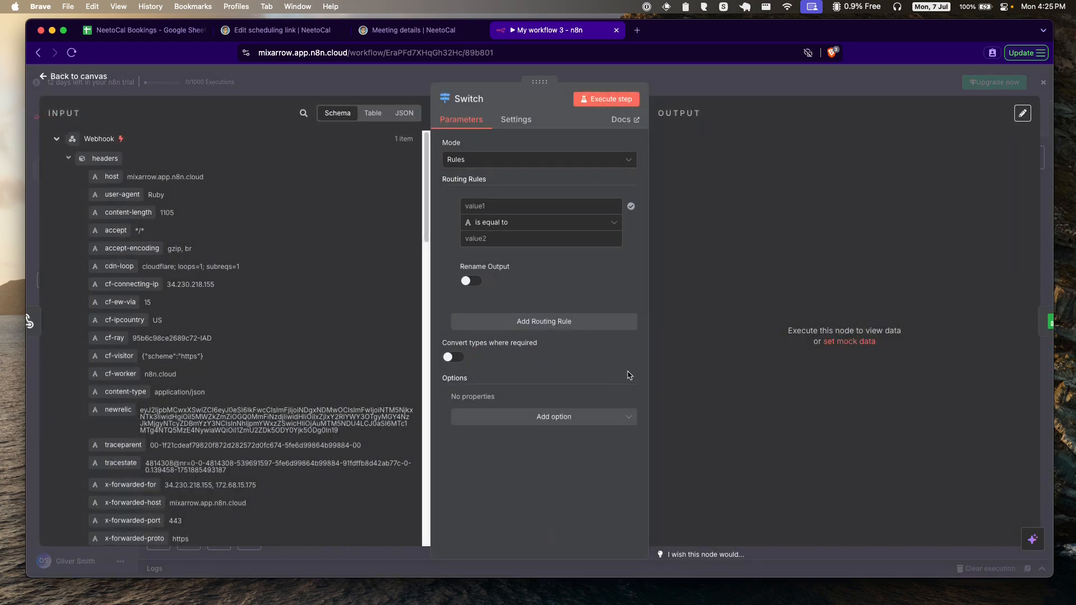
# Step: Set the first Switch rule to webhook method equal to create
pyautogui.click(491, 207)
pyautogui.scroll(-10, 275, 278)
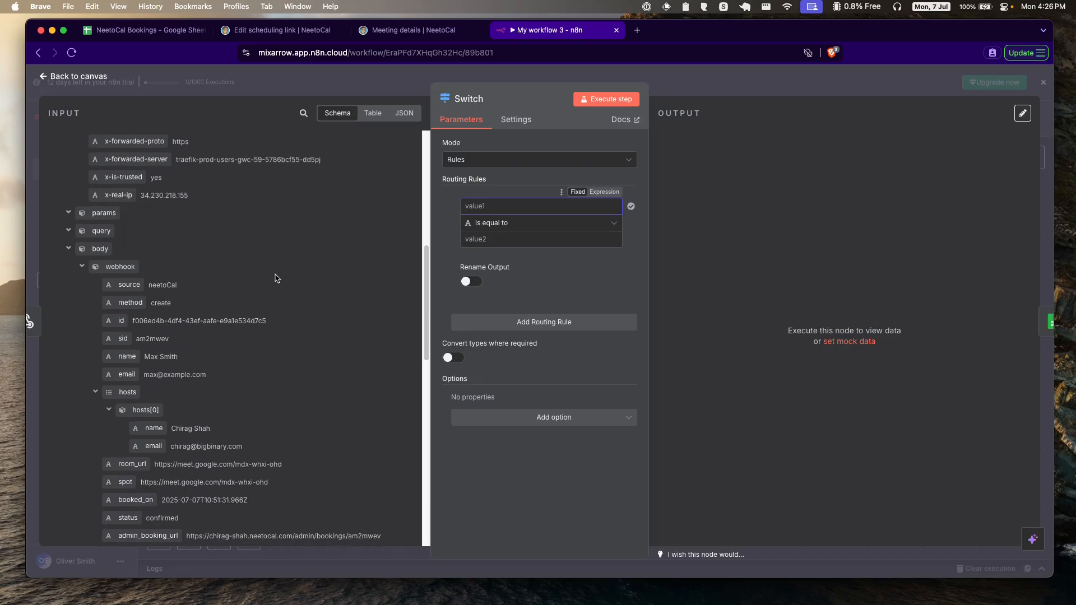
pyautogui.moveTo(130, 303); pyautogui.dragTo(482, 209)
pyautogui.click(451, 252)
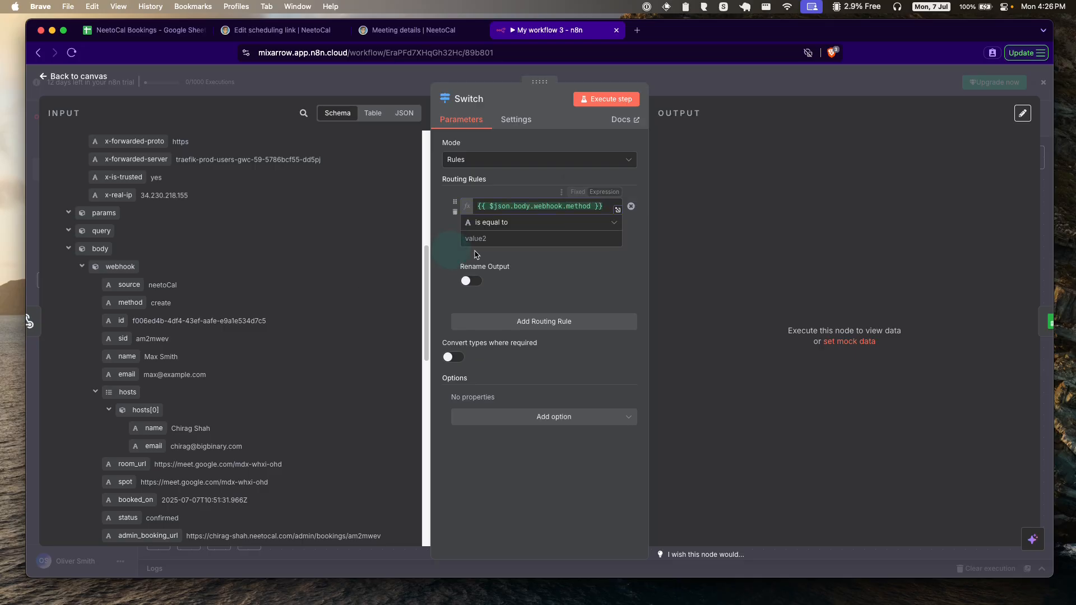
pyautogui.click(486, 240)
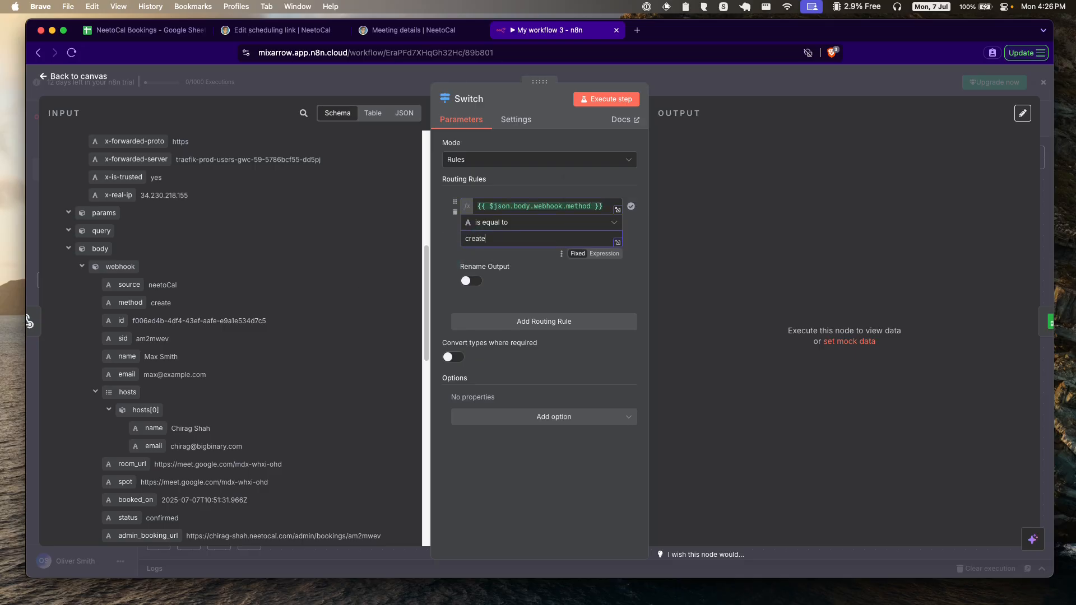
# Step: Add a second routing rule matching webhook method equal to cancel
pyautogui.click(526, 323)
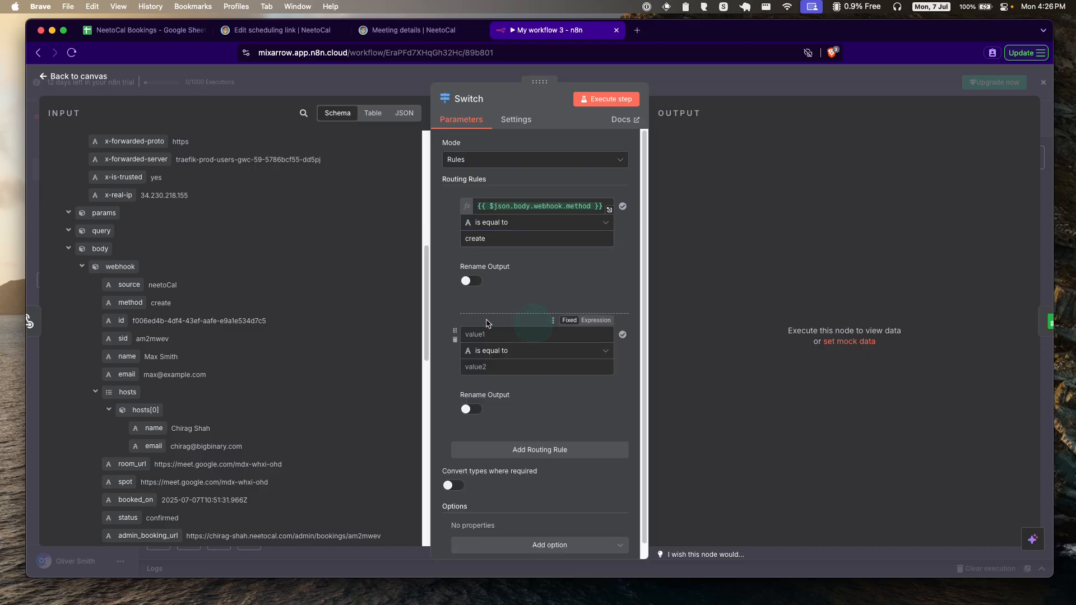
pyautogui.moveTo(129, 308); pyautogui.dragTo(482, 334)
pyautogui.click(446, 381)
pyautogui.click(487, 367)
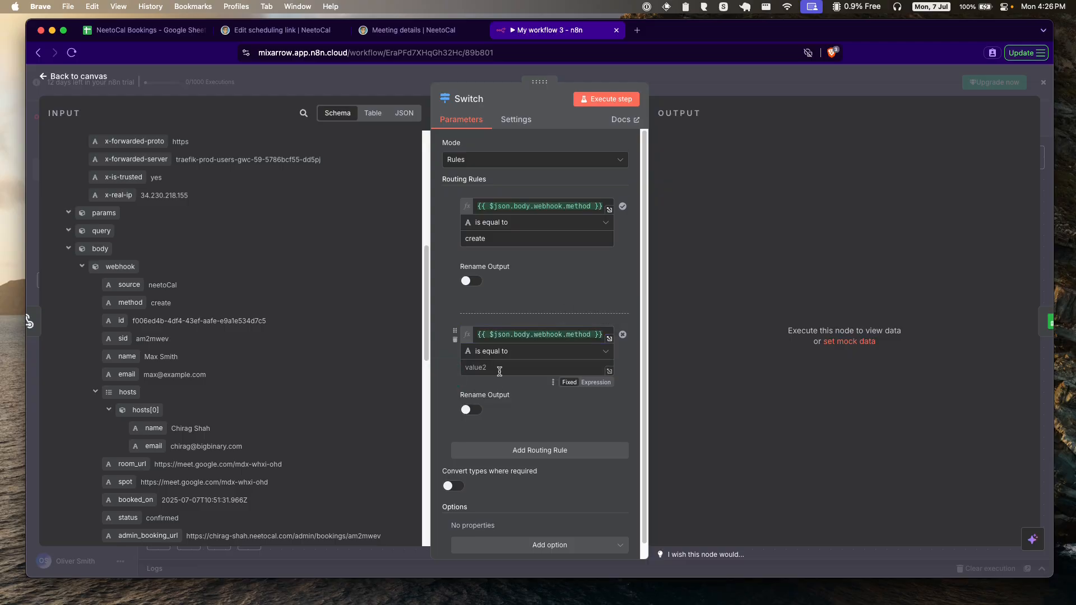
pyautogui.write('cancel')
pyautogui.click(446, 303)
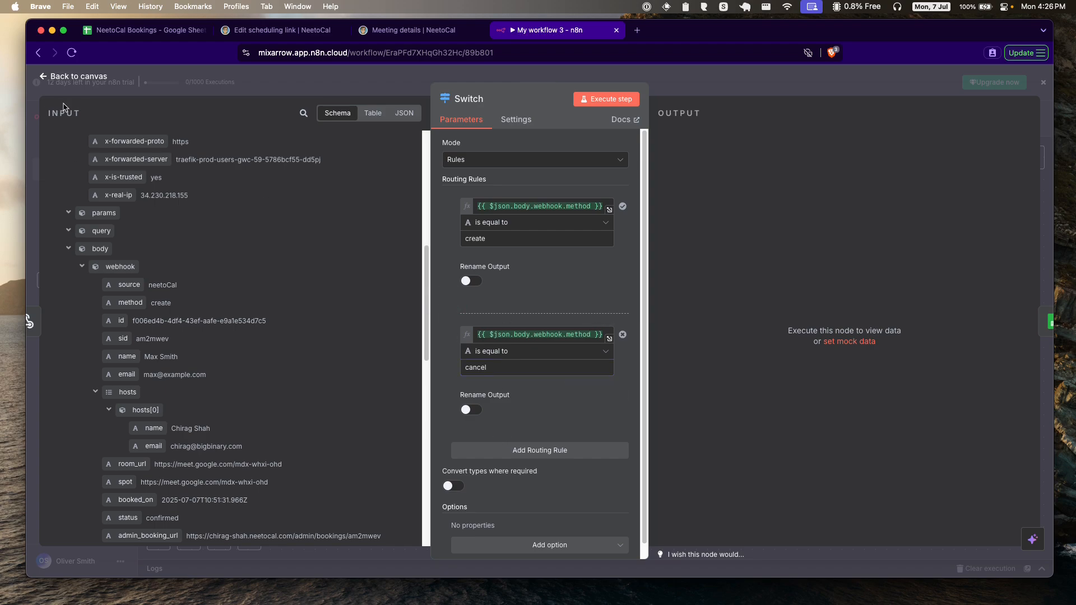
pyautogui.click(74, 77)
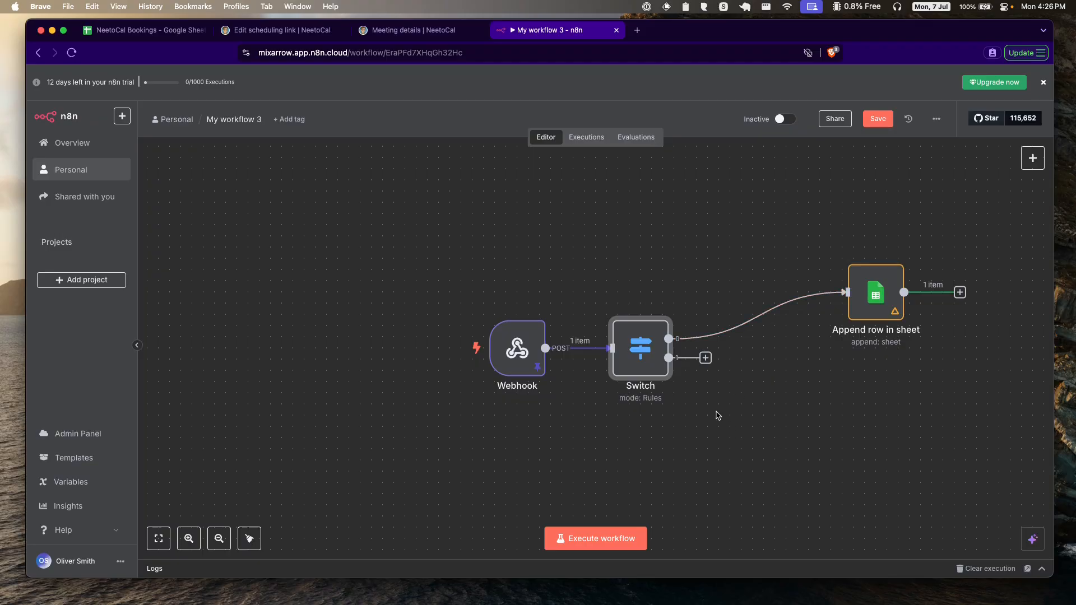
# Step: Move the Append row in sheet node closer to the Switch
pyautogui.click(717, 431)
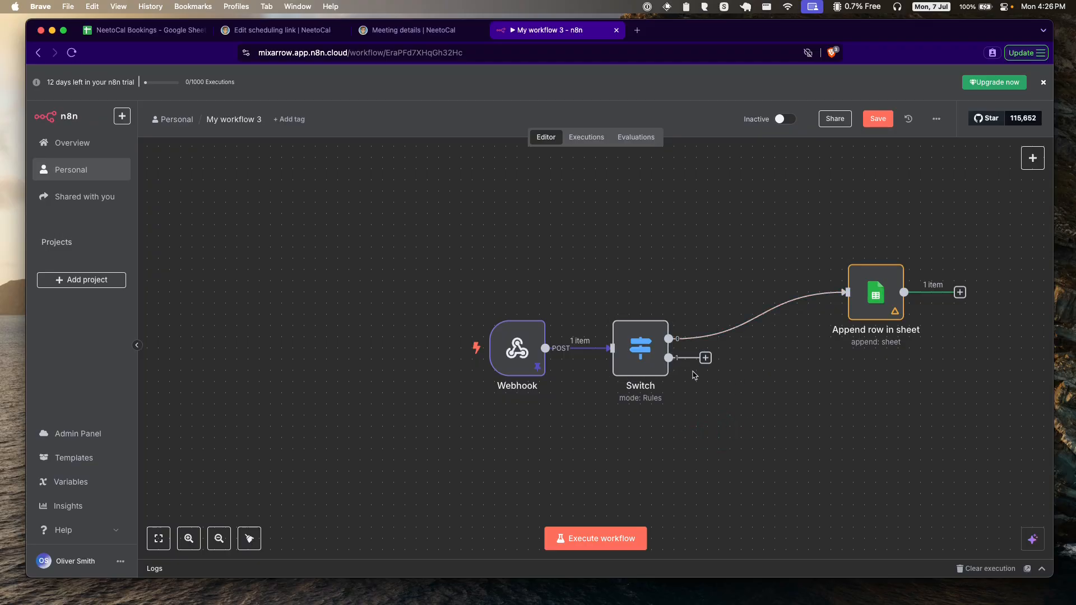
pyautogui.moveTo(701, 332)
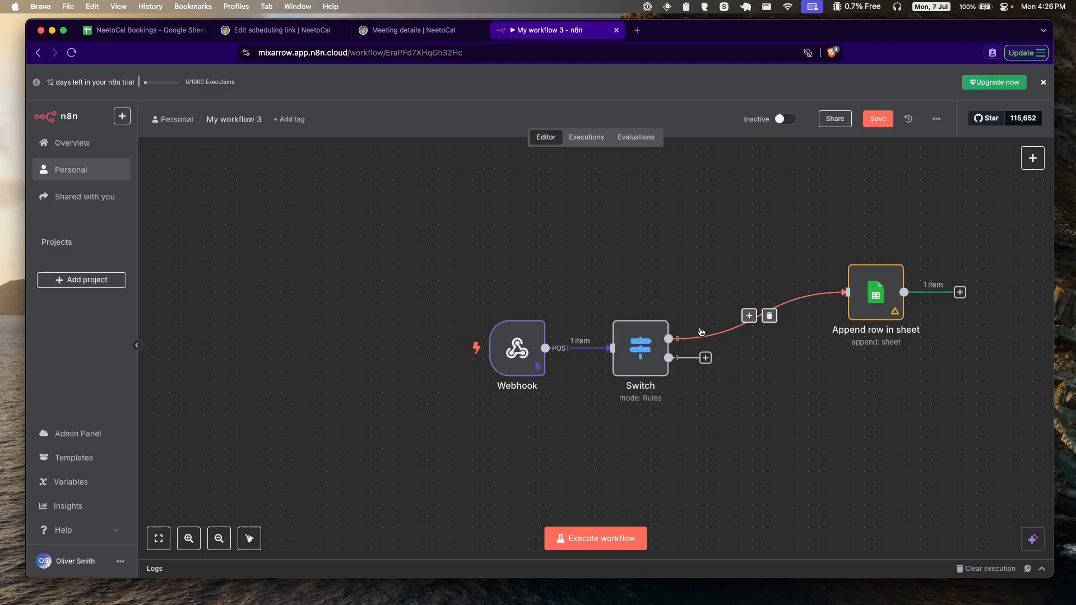
pyautogui.moveTo(875, 295); pyautogui.dragTo(796, 296)
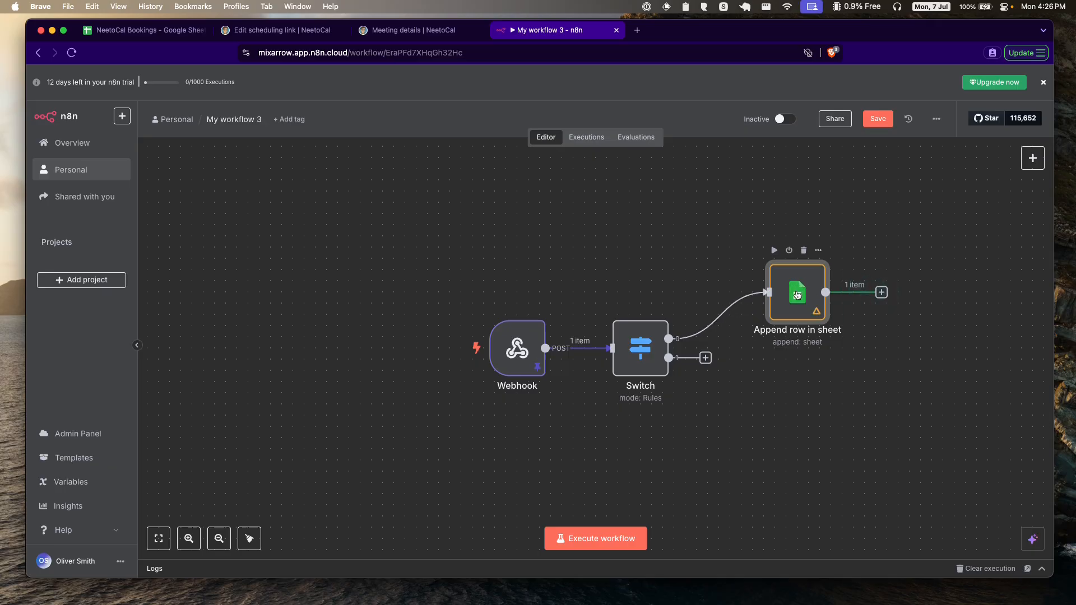
# Step: Execute the Switch step and confirm the booking exits only through Output 0, not Output 1
pyautogui.click(639, 340)
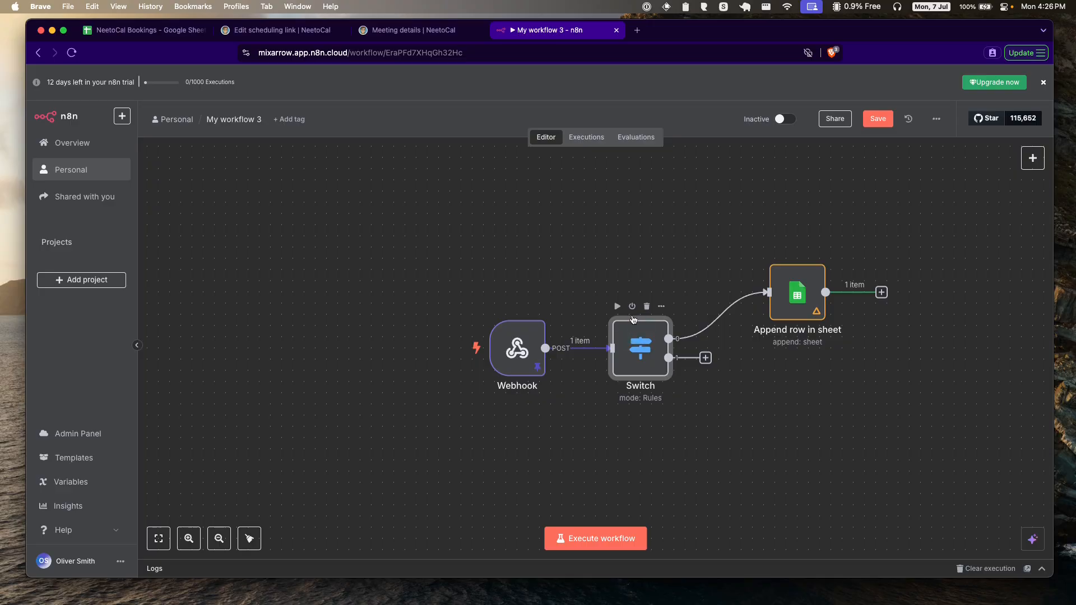
pyautogui.doubleClick(639, 336)
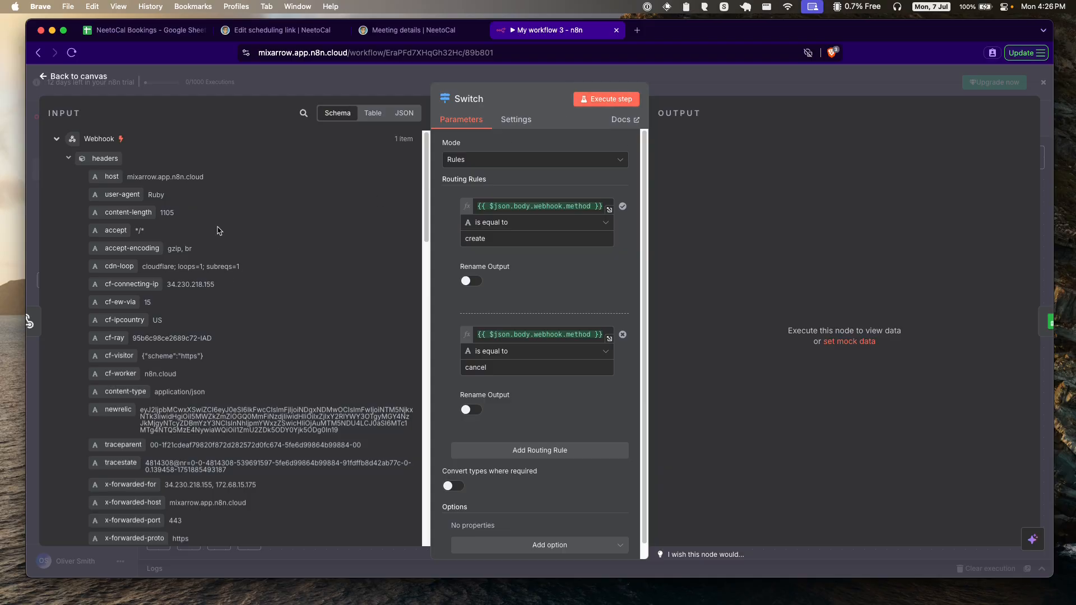
pyautogui.click(595, 101)
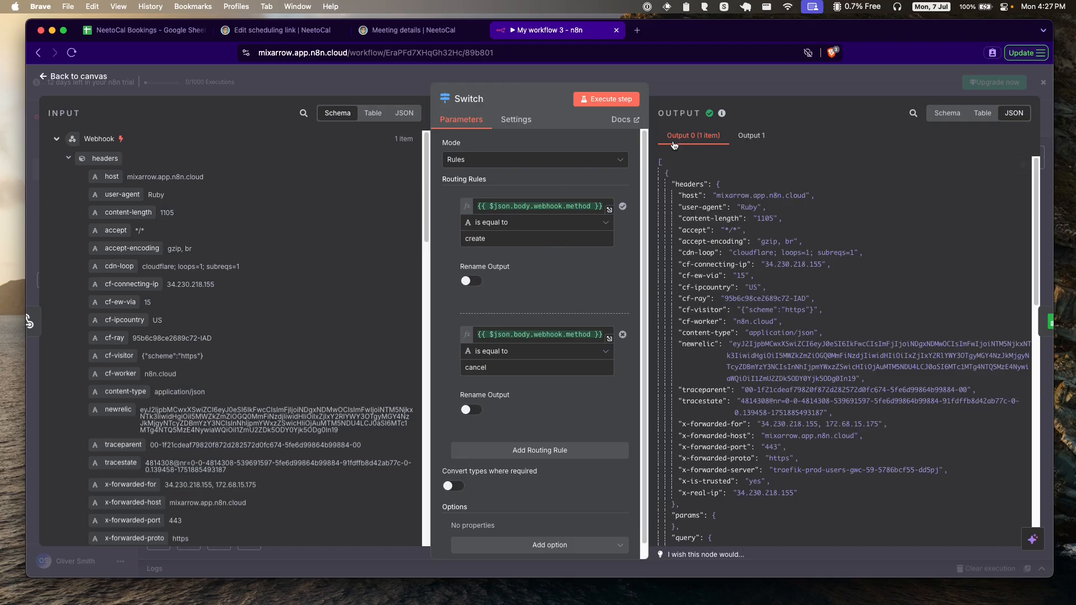
pyautogui.click(751, 136)
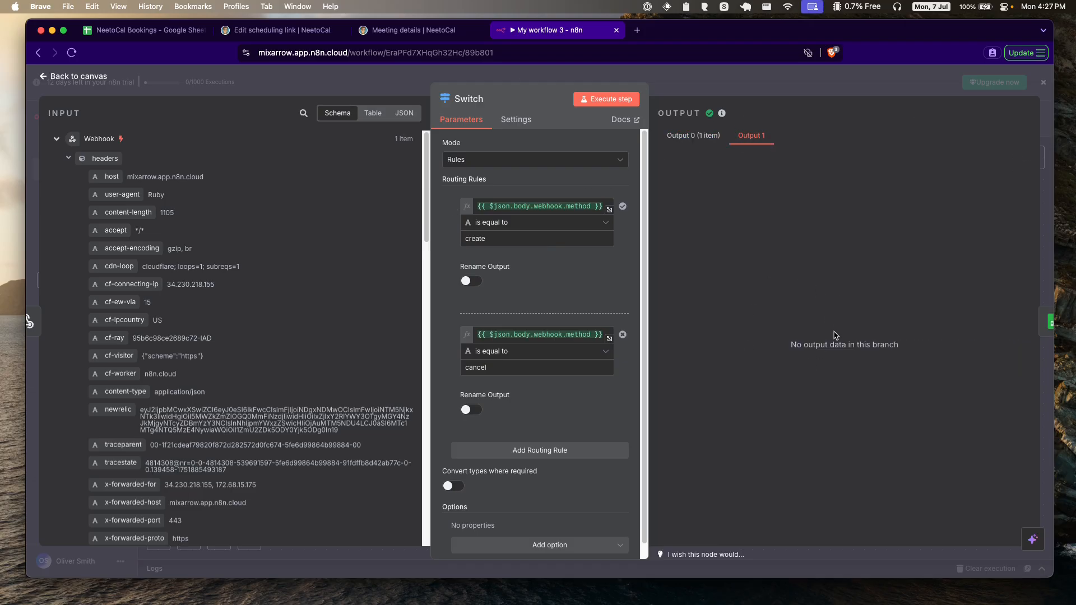
pyautogui.click(693, 136)
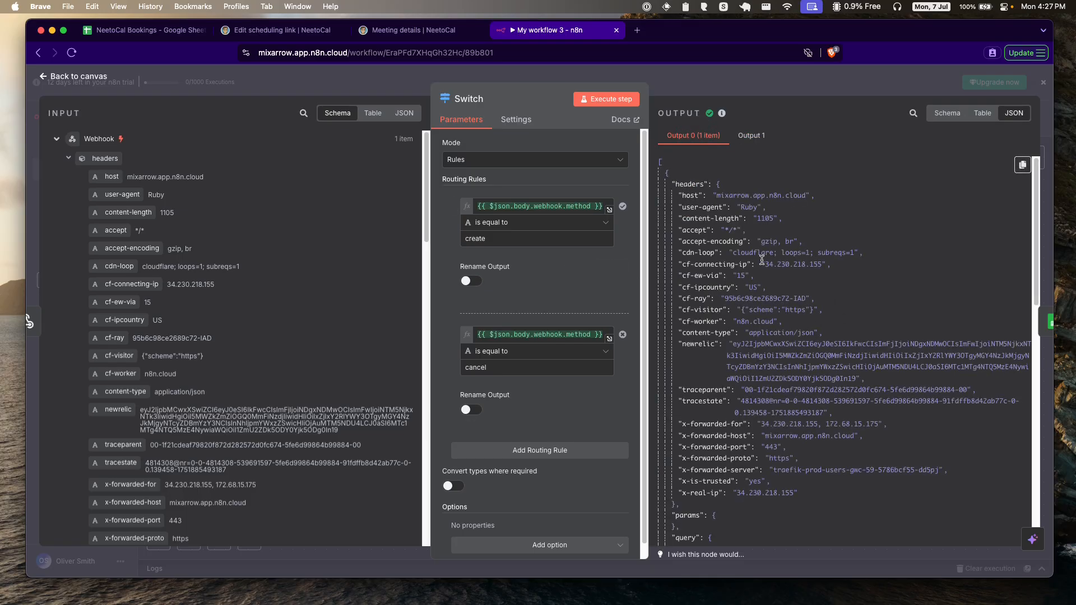
pyautogui.click(81, 79)
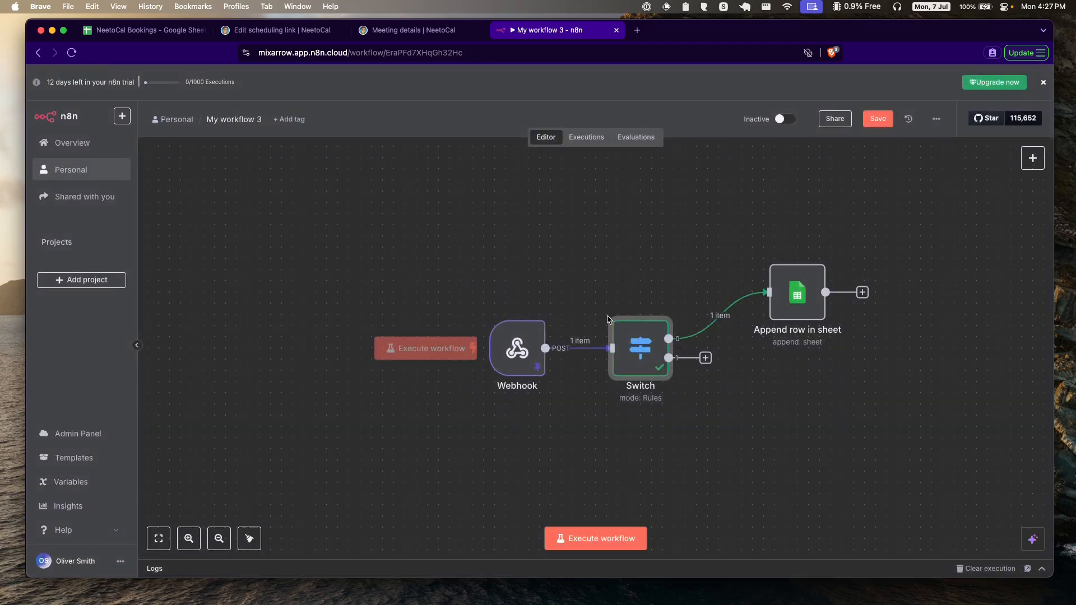
# Step: Rerun the workflow from the Webhook trigger and confirm the sheet still holds one booking row
pyautogui.click(143, 31)
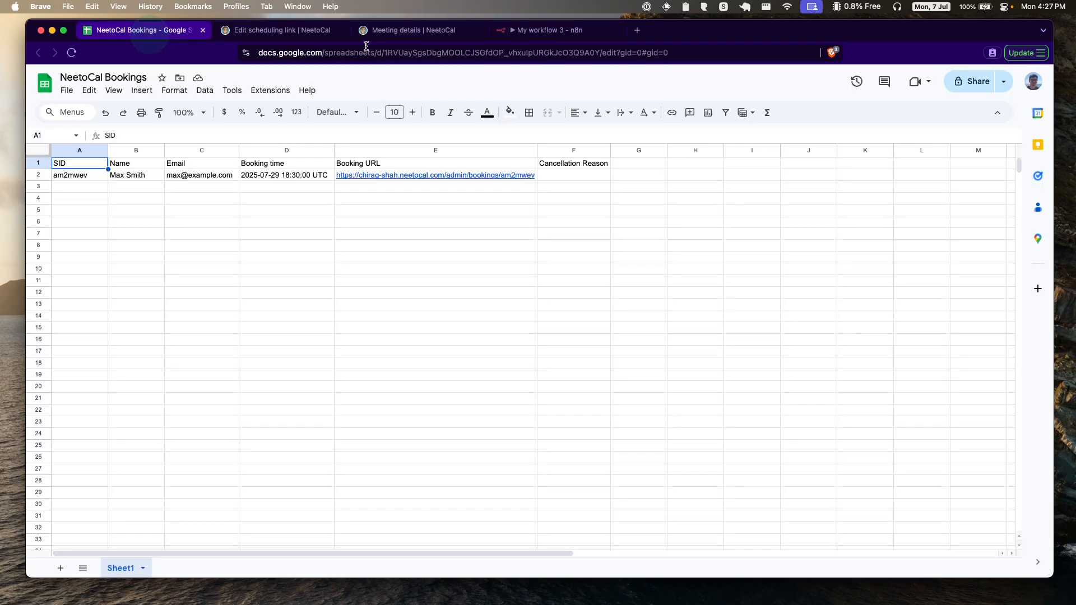
pyautogui.click(540, 34)
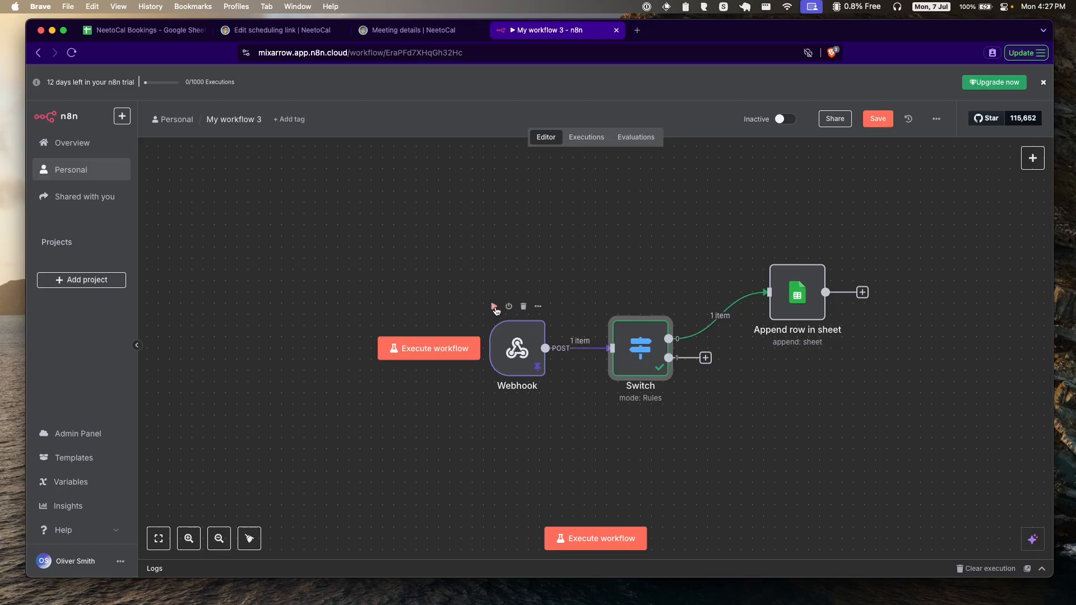
pyautogui.click(494, 308)
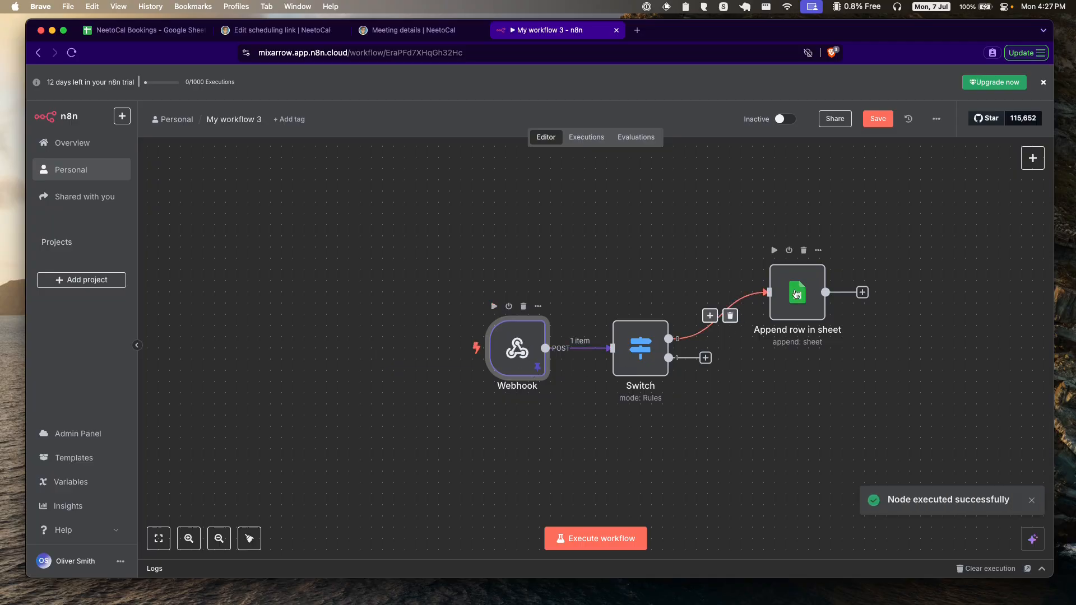
pyautogui.click(177, 35)
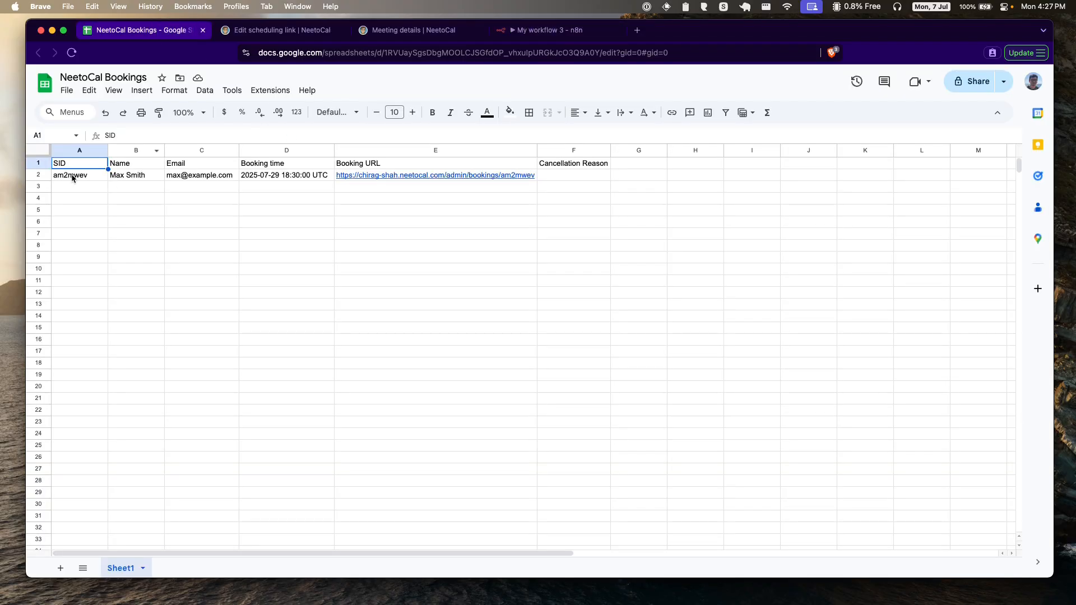
pyautogui.click(550, 34)
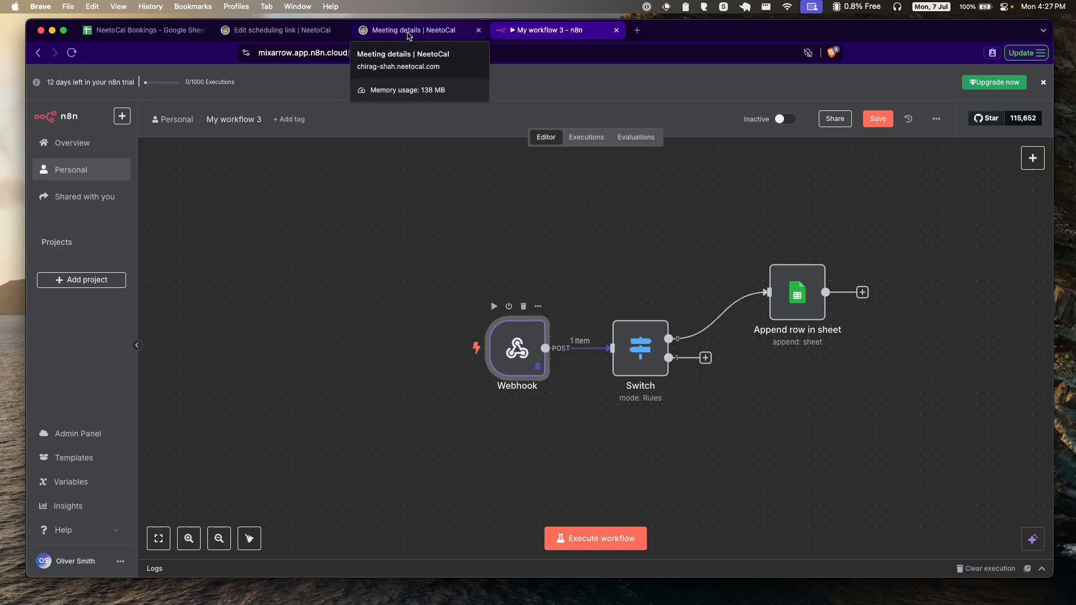
# Step: Unpin the Webhook's saved test data and start listening for a new test event
pyautogui.moveTo(500, 329)
pyautogui.doubleClick(519, 351)
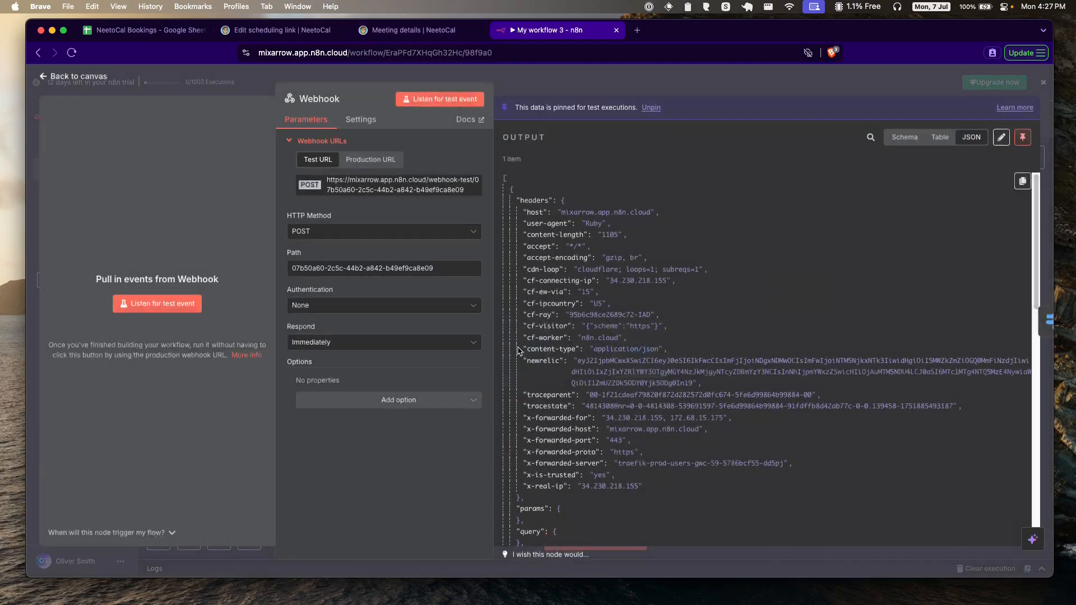
pyautogui.click(170, 306)
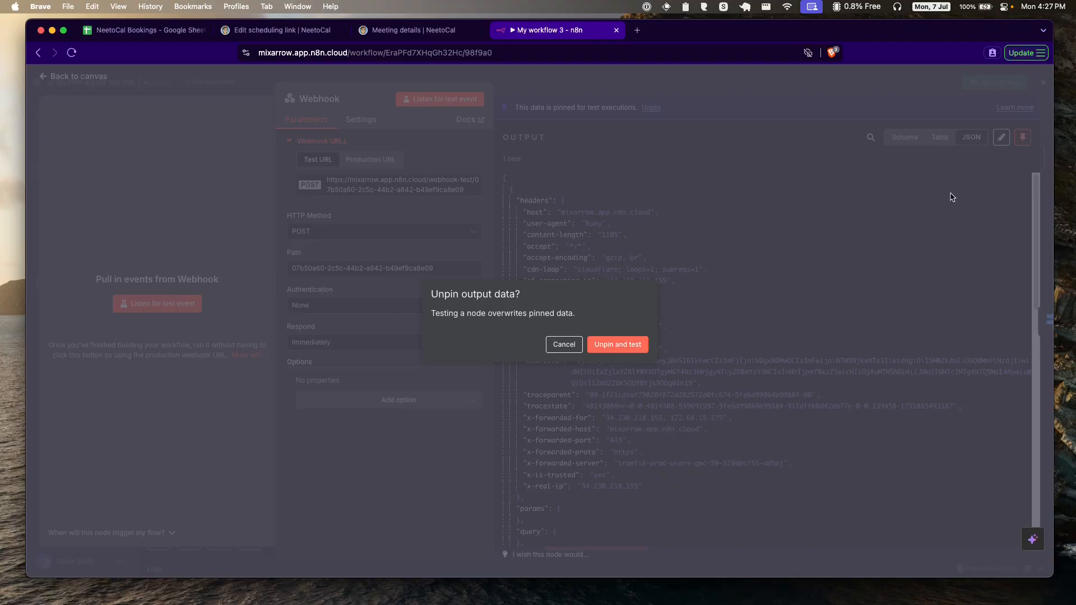
pyautogui.click(623, 347)
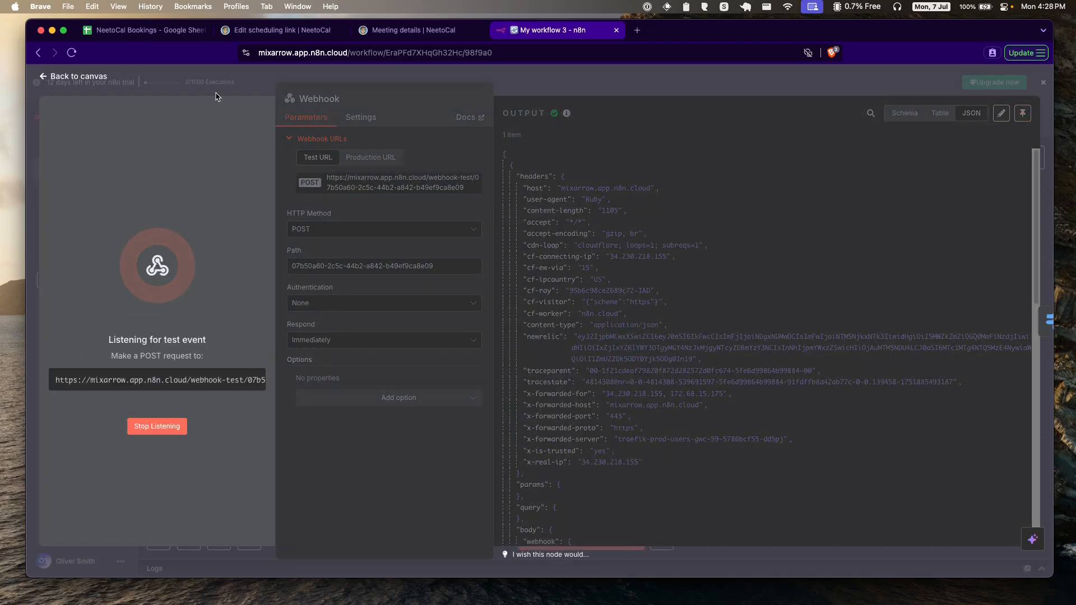
pyautogui.click(280, 31)
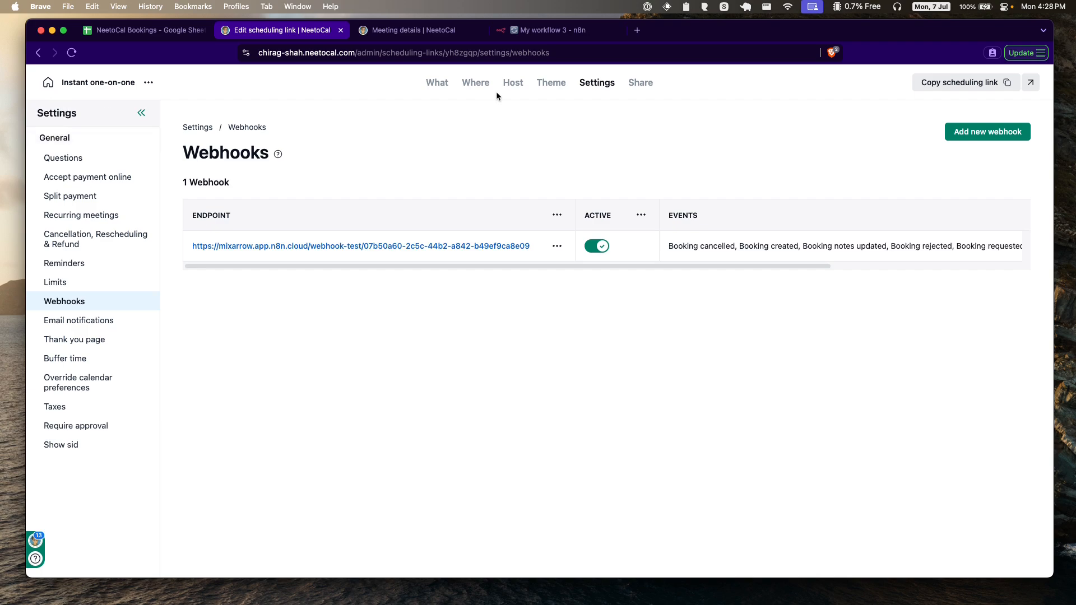
# Step: Cancel the upcoming booking in My bookings with the reason 'Not available'
pyautogui.click(49, 83)
pyautogui.click(90, 162)
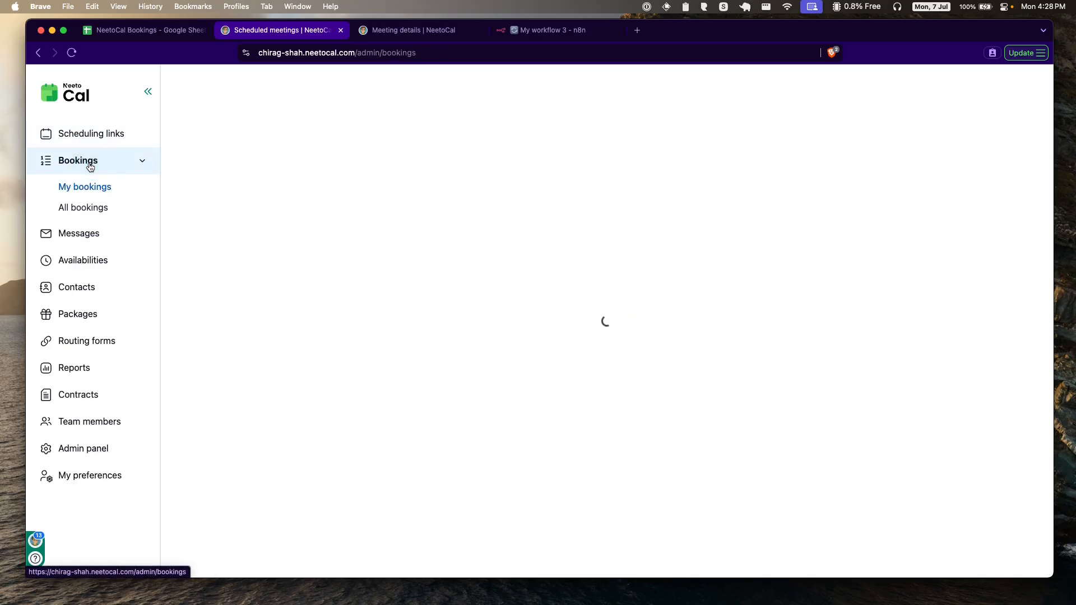
pyautogui.click(285, 230)
pyautogui.click(241, 270)
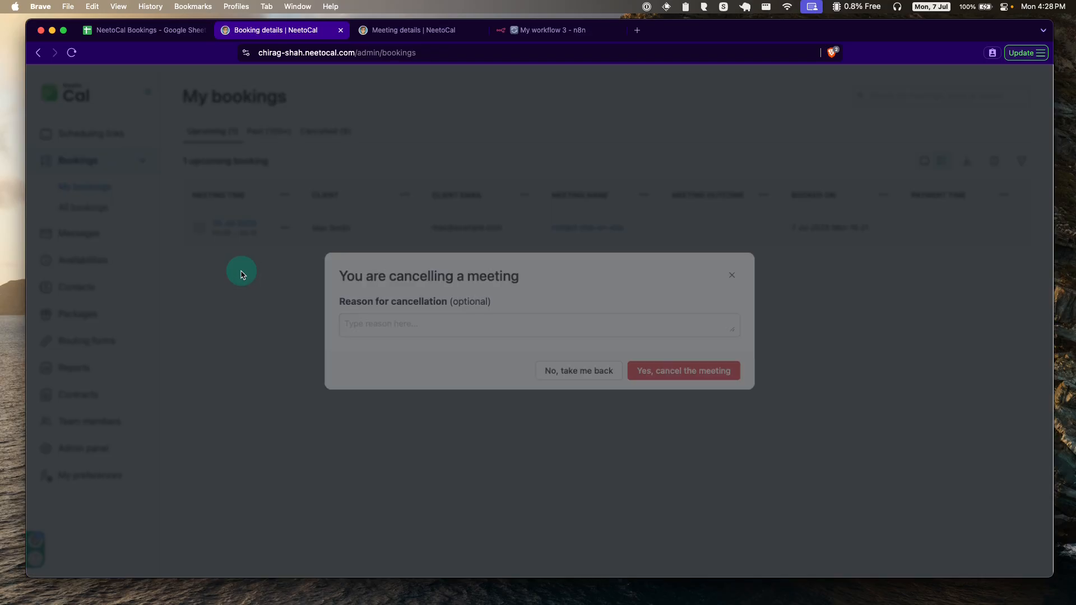
pyautogui.click(471, 325)
pyautogui.write('Not available')
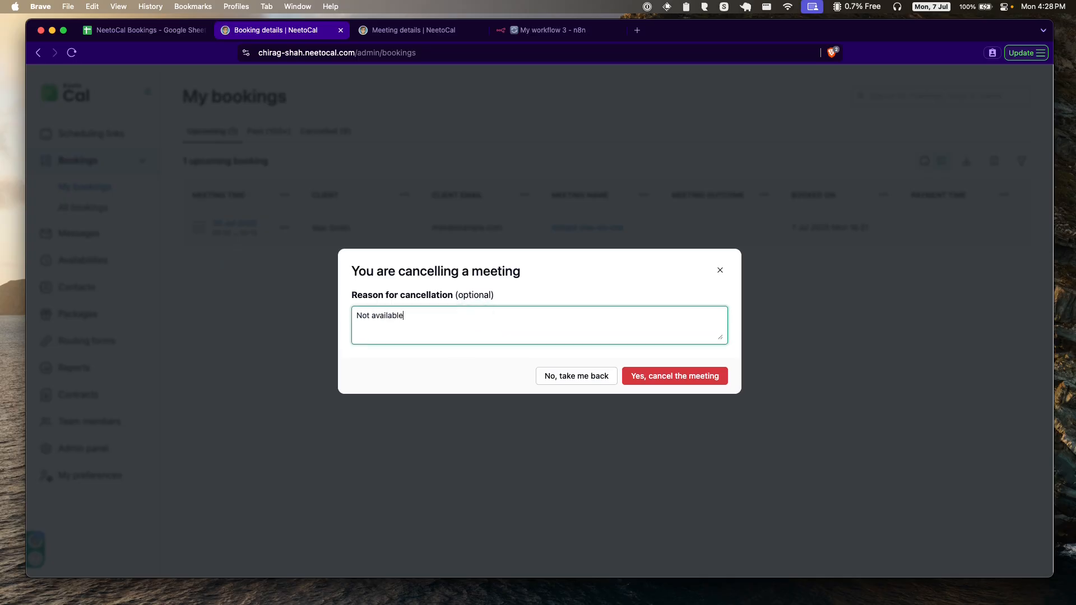
pyautogui.click(699, 372)
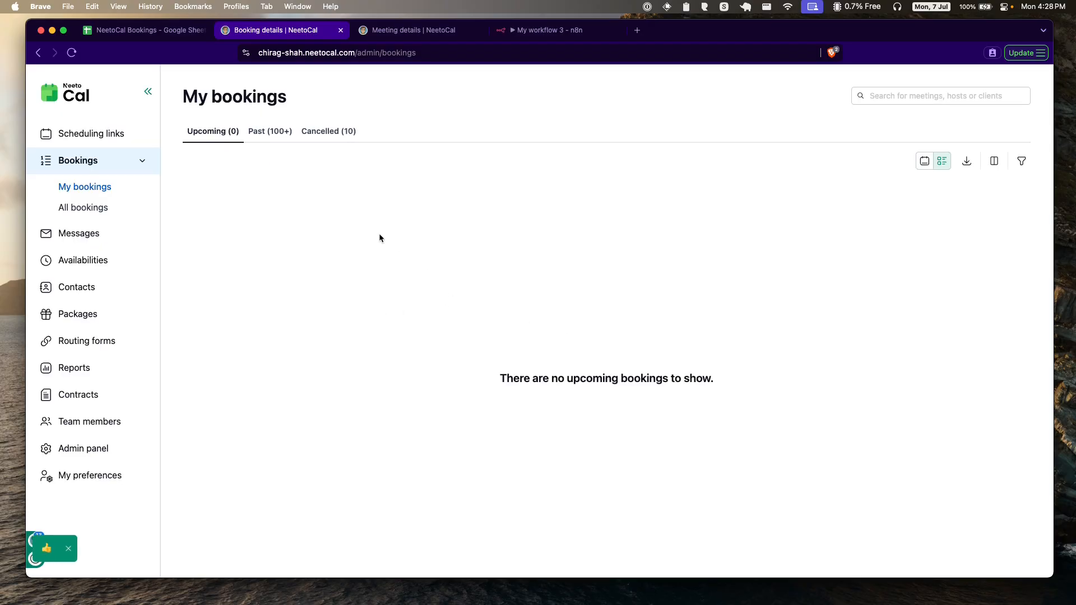
pyautogui.click(561, 30)
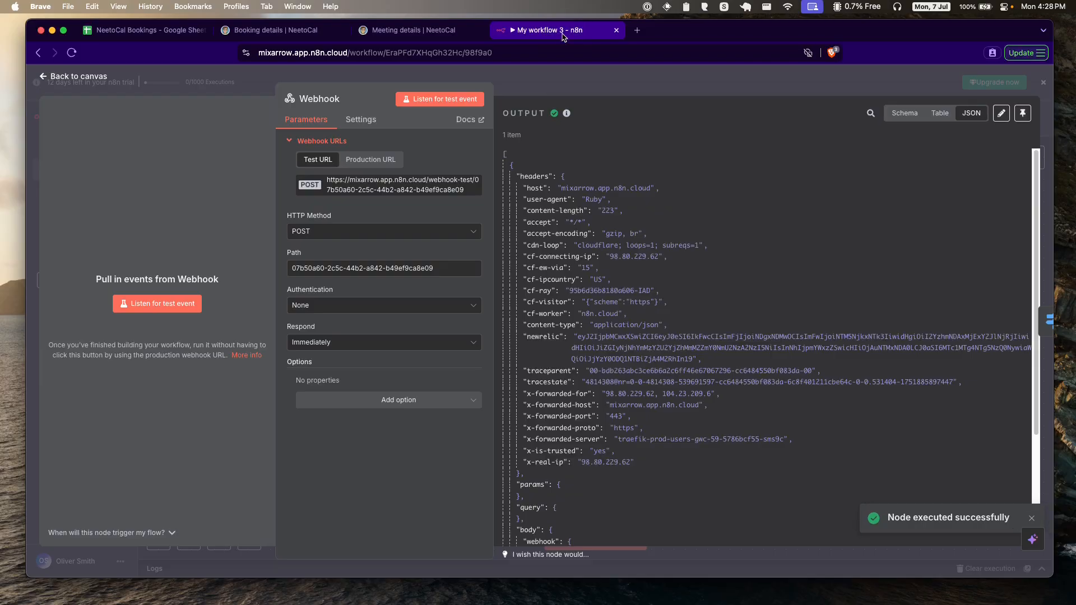
# Step: Check the payload's method 'cancel' and cancel_reason, and pin it as the Webhook's test data
pyautogui.scroll(-8, 666, 259)
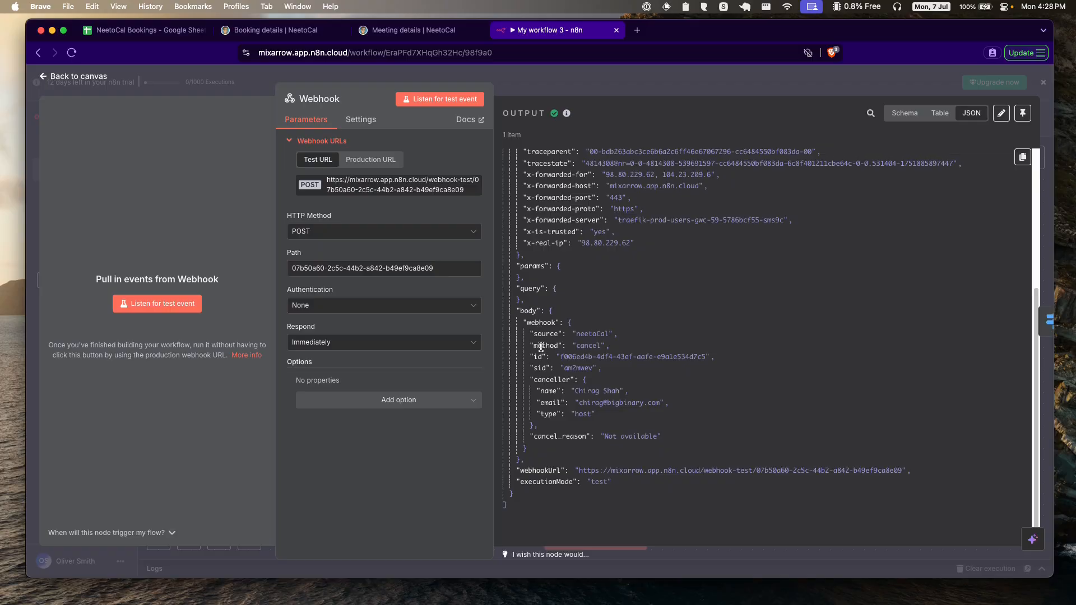
pyautogui.moveTo(540, 346); pyautogui.dragTo(604, 347)
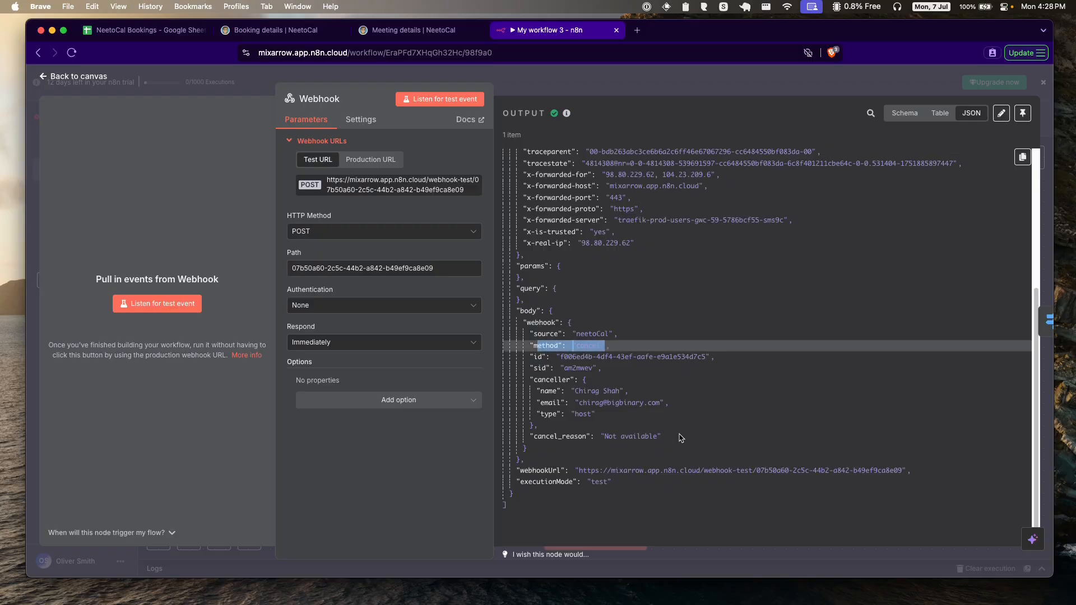
pyautogui.moveTo(543, 437); pyautogui.dragTo(648, 436)
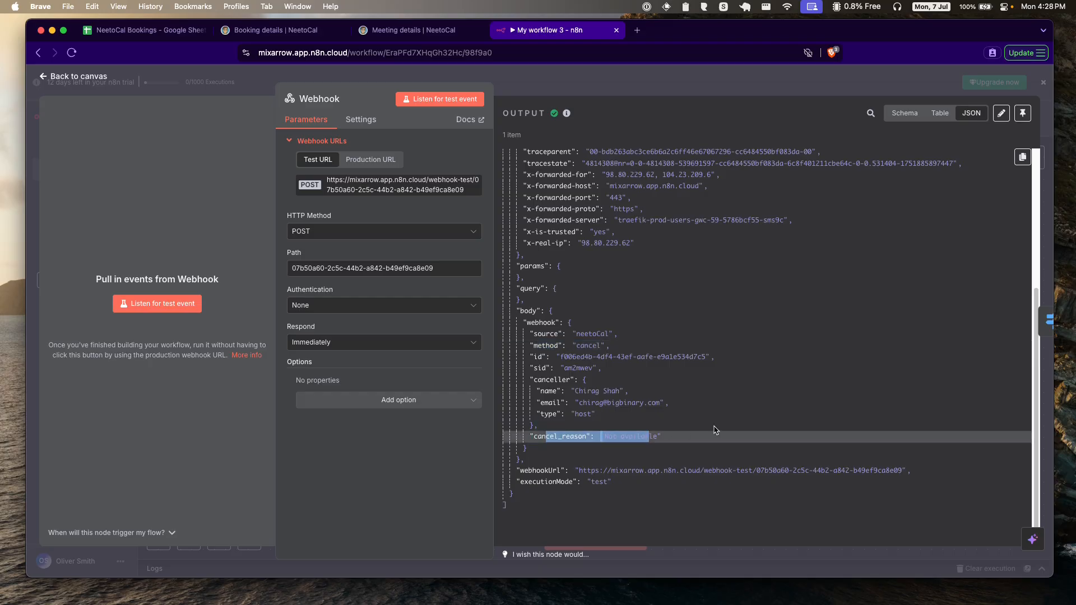
pyautogui.click(693, 417)
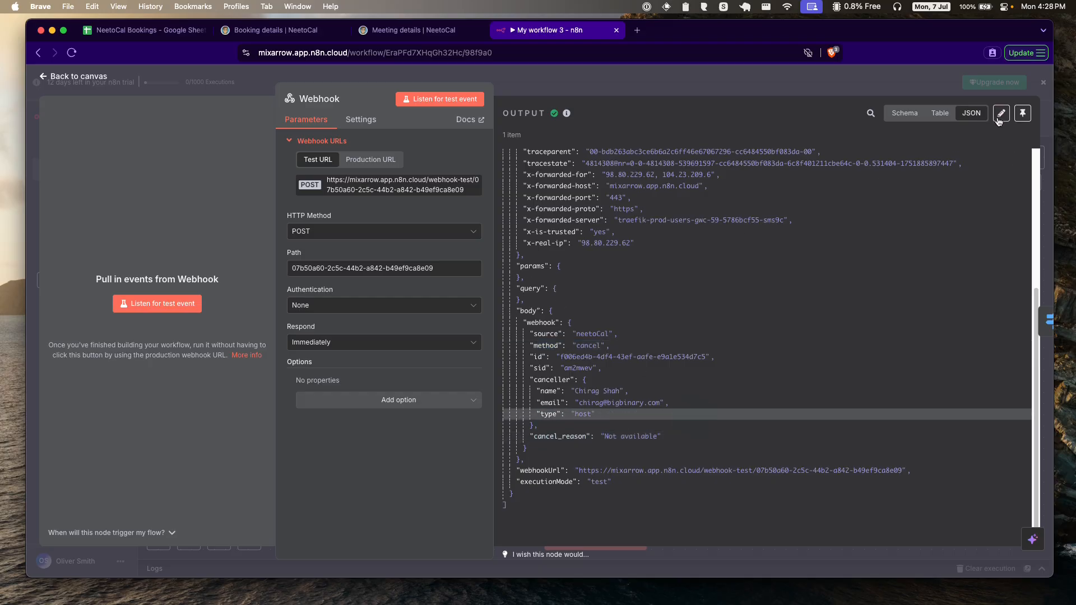
pyautogui.click(1022, 113)
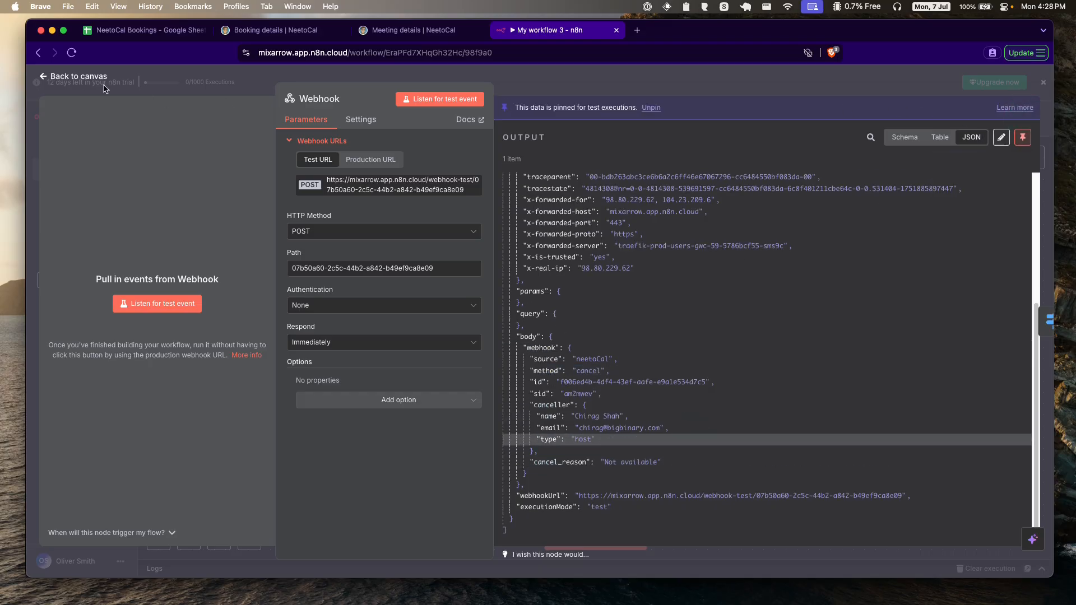
pyautogui.click(73, 79)
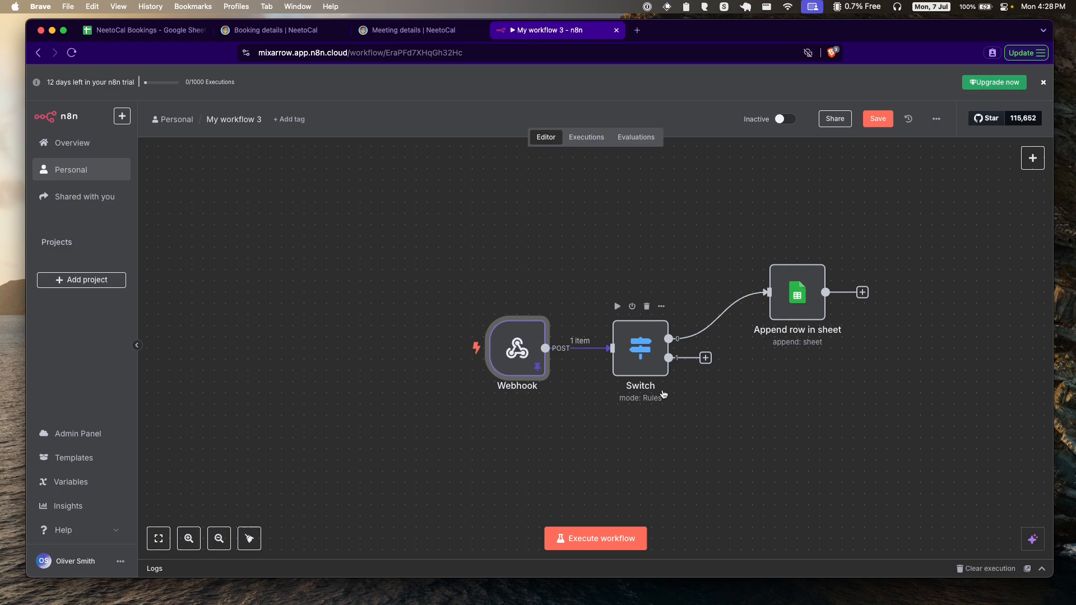
# Step: Review the Switch rules and drag a new step out from its second output
pyautogui.click(644, 353)
pyautogui.doubleClick(643, 353)
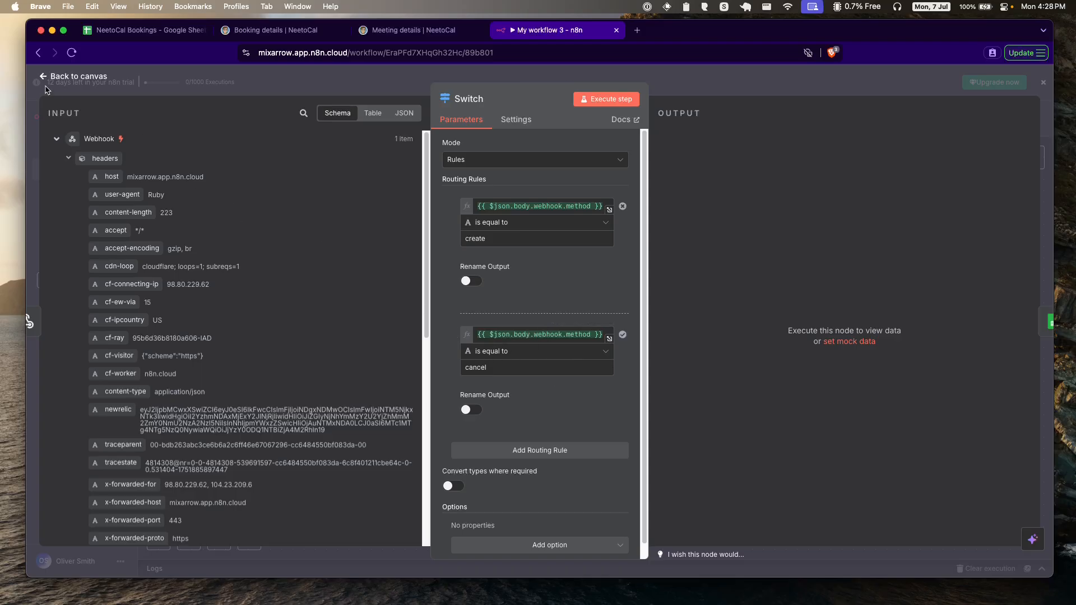
pyautogui.click(67, 76)
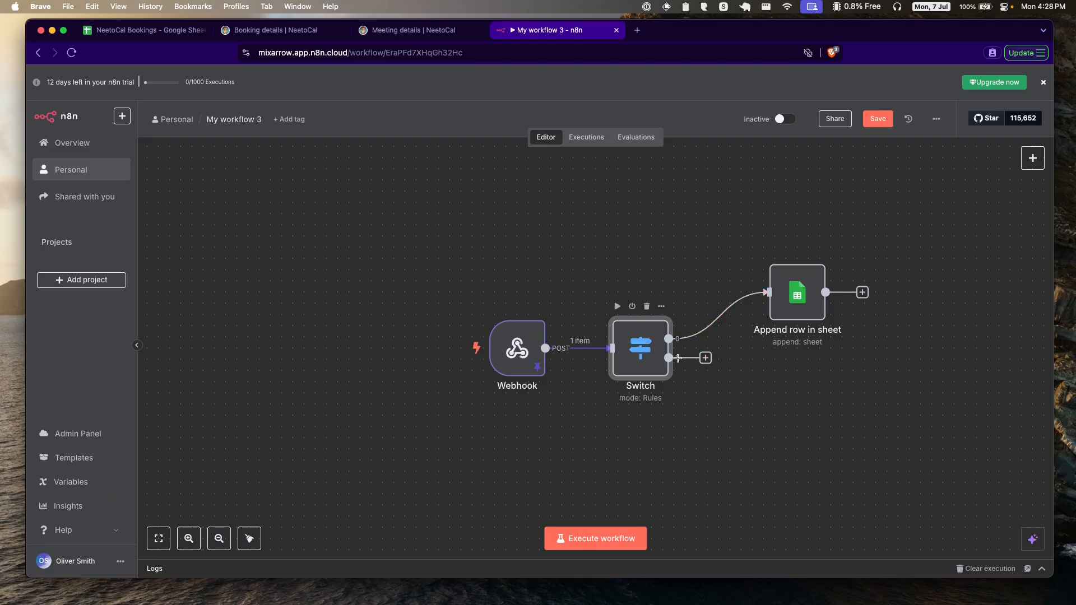
pyautogui.moveTo(706, 364); pyautogui.dragTo(755, 430)
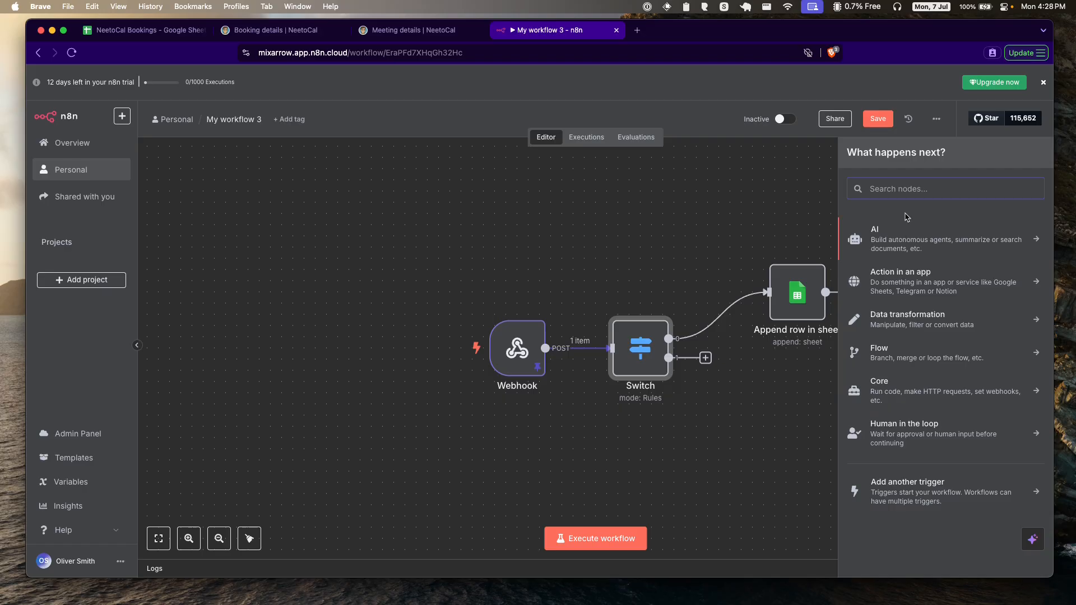
# Step: Add a Google Sheets 'Update row in sheet' node after the Switch's cancel output
pyautogui.click(908, 191)
pyautogui.write('sheh')
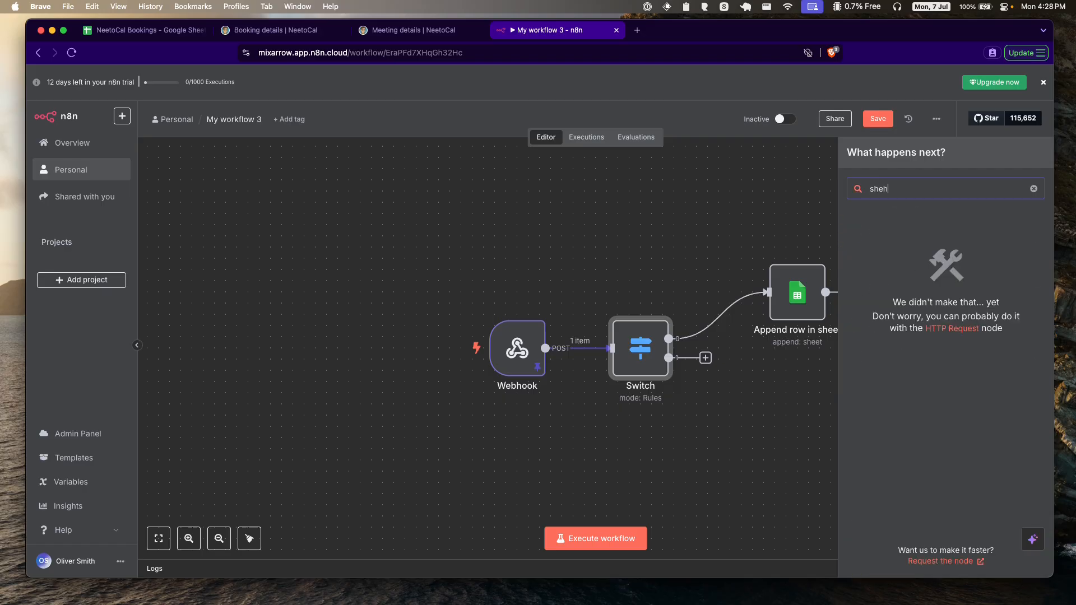
pyautogui.press('BackSpace')
pyautogui.write('et')
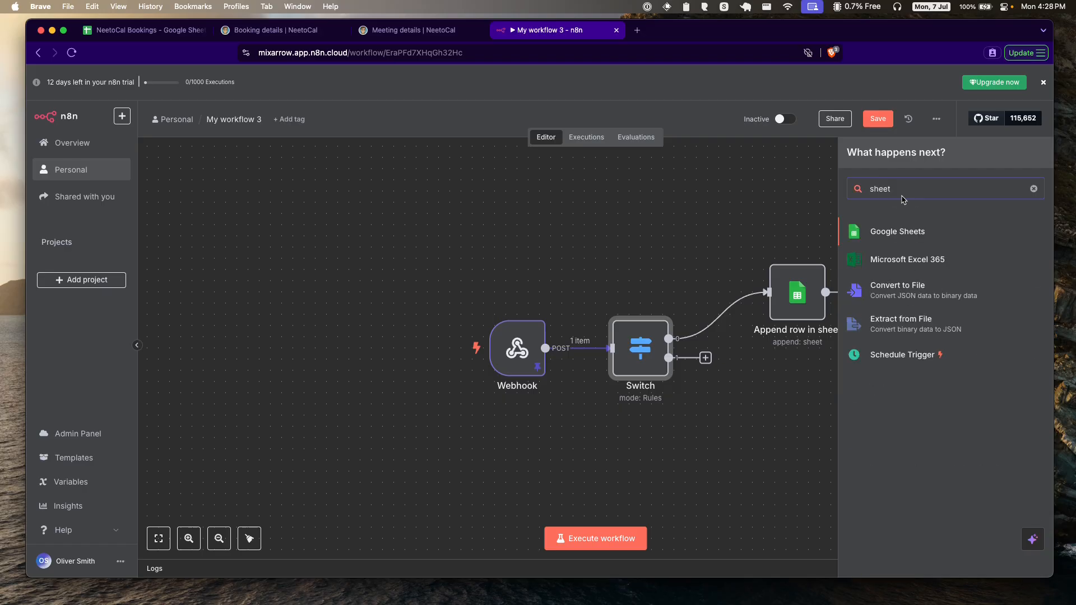
pyautogui.click(895, 233)
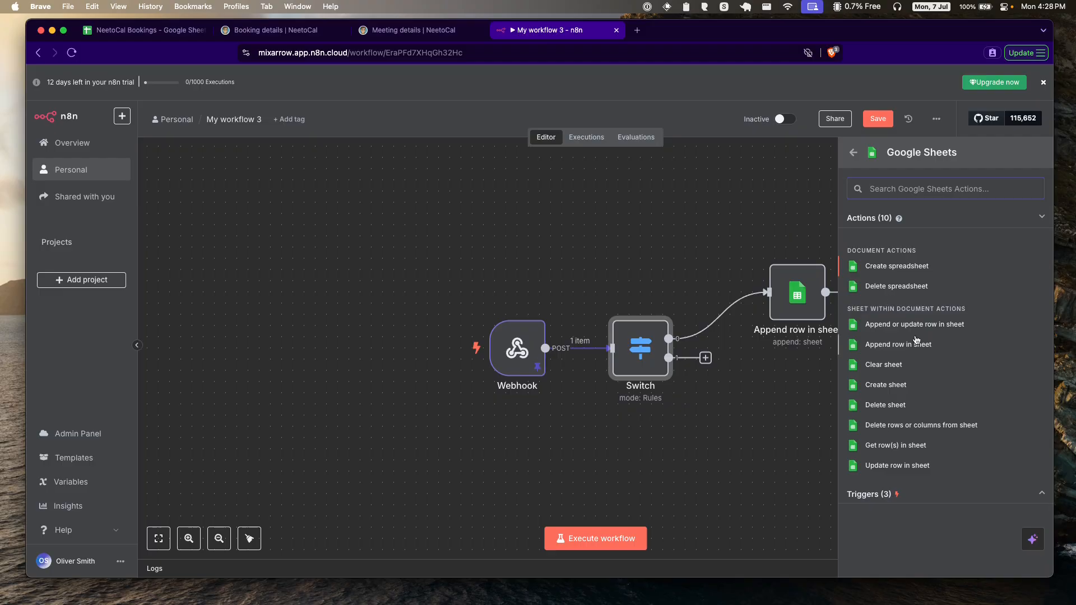
pyautogui.click(925, 470)
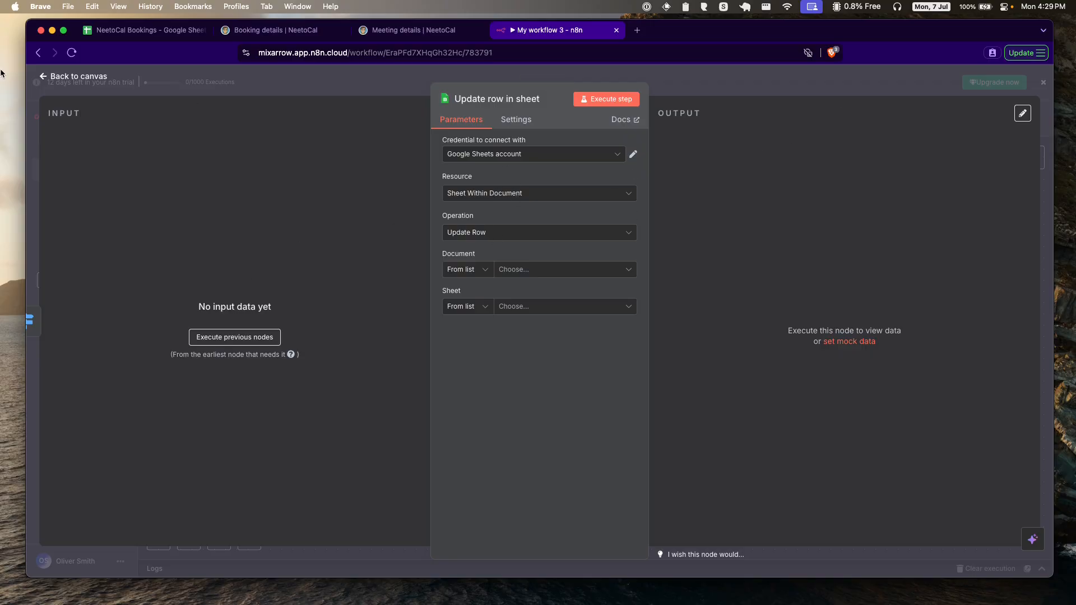
pyautogui.click(81, 77)
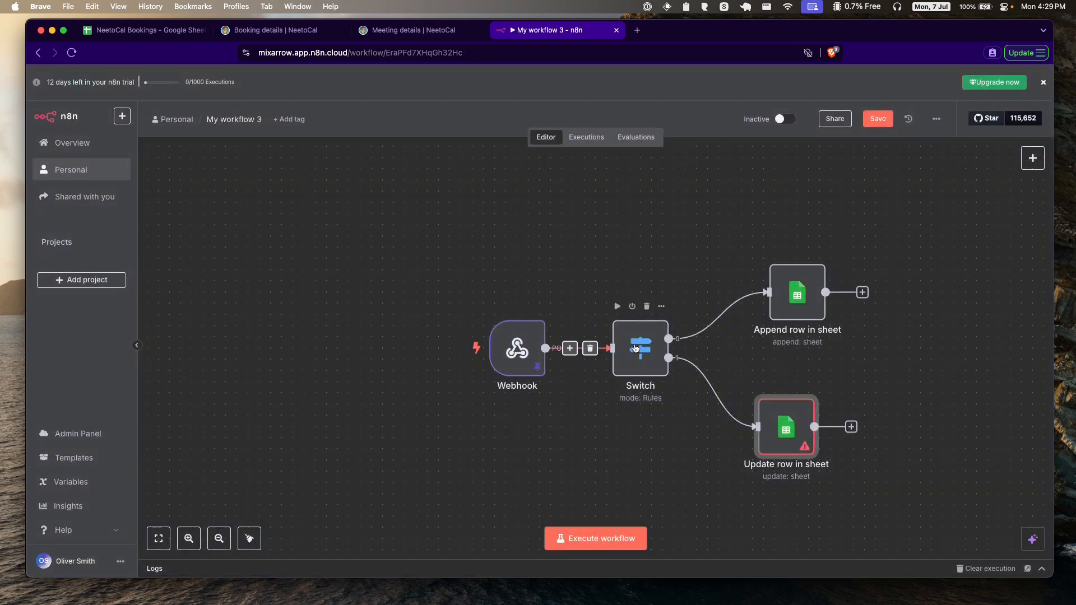
# Step: Execute the Switch, confirm the cancellation reaches Output 1, then open Update row in sheet
pyautogui.doubleClick(643, 348)
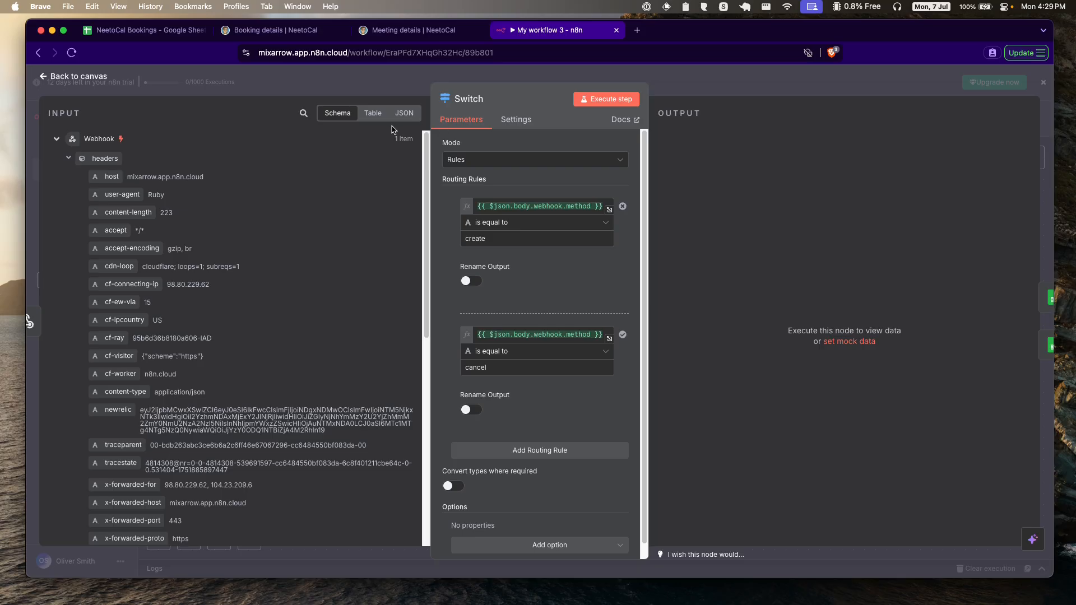
pyautogui.click(605, 101)
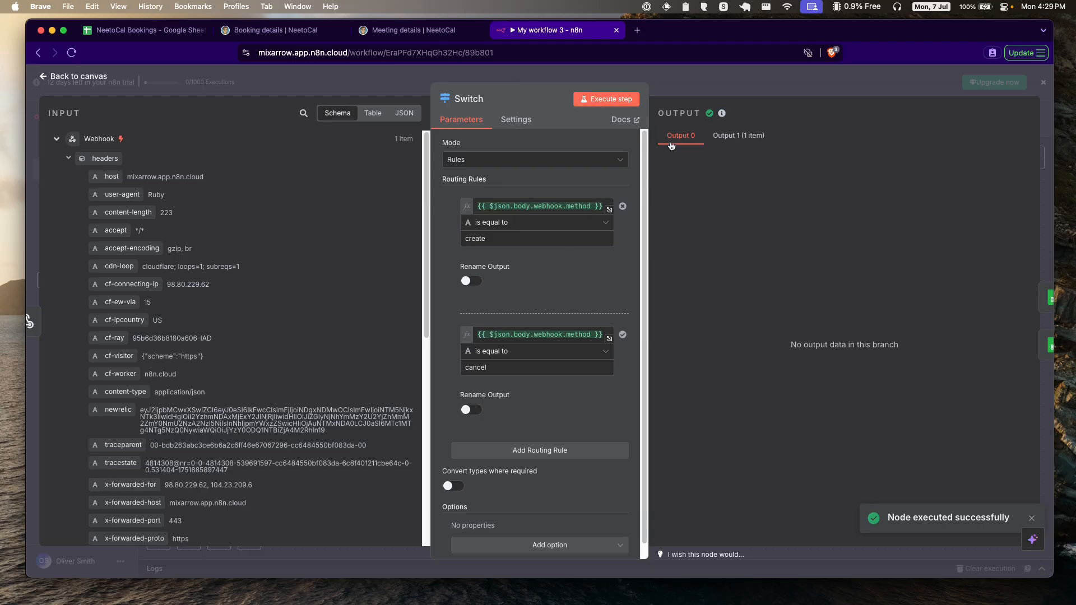
pyautogui.click(745, 136)
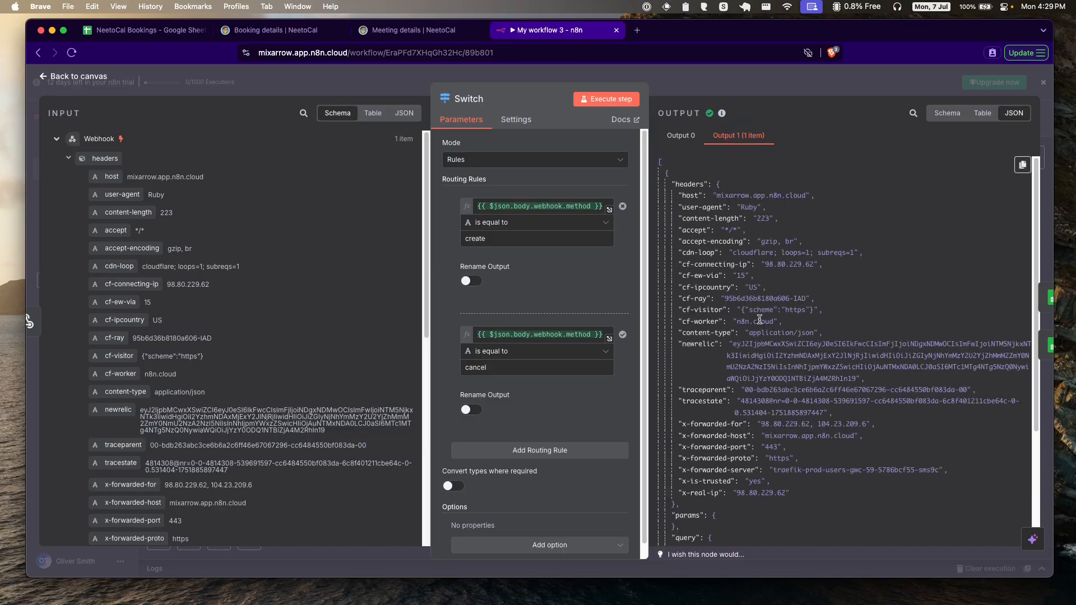
pyautogui.scroll(-5, 759, 319)
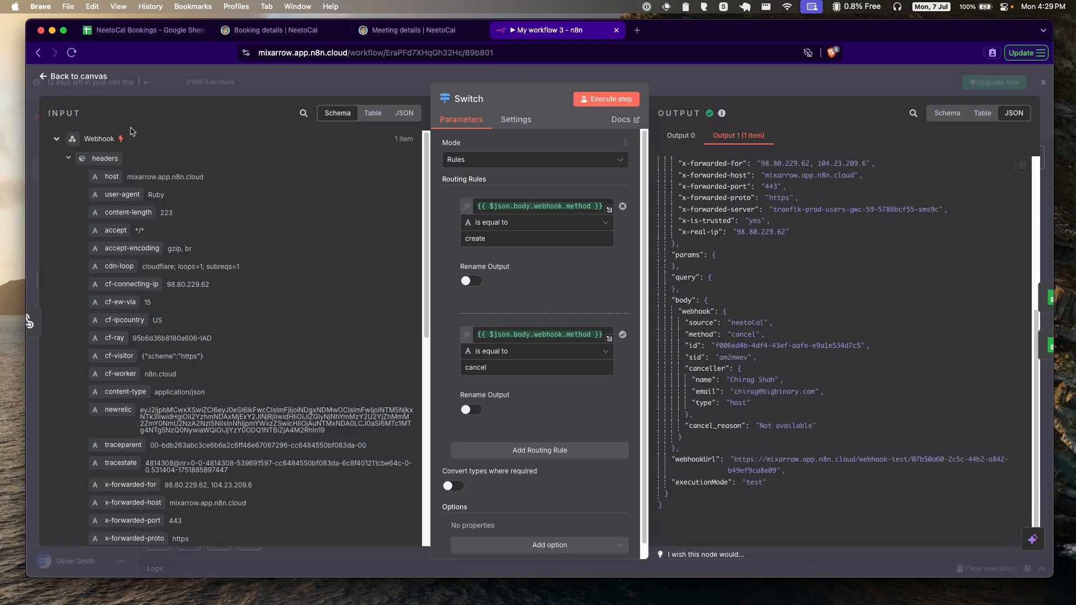
pyautogui.click(73, 77)
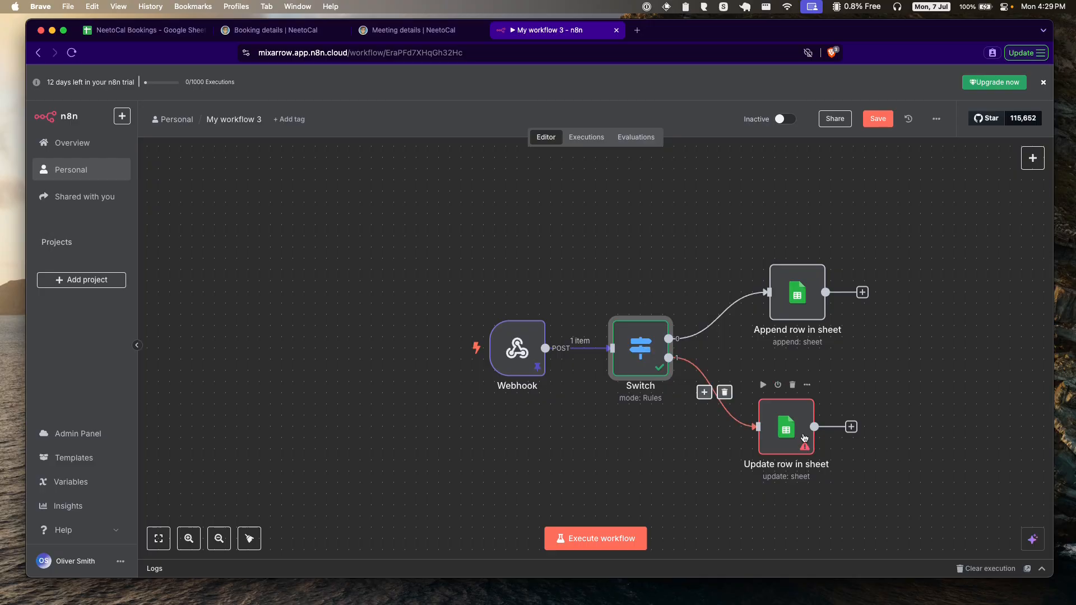
pyautogui.doubleClick(786, 428)
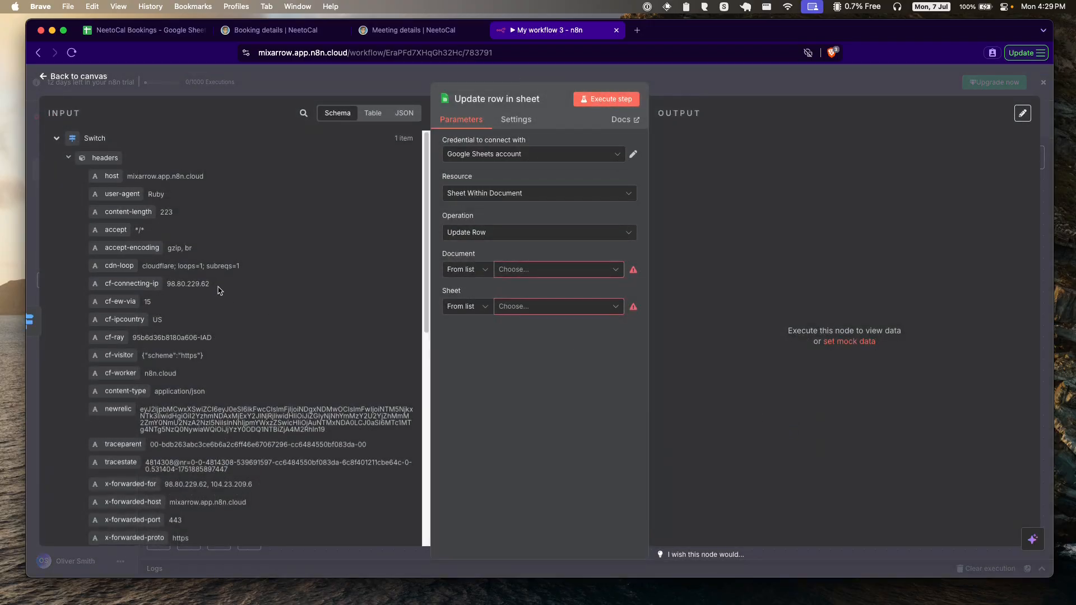
# Step: Point the update node at Sheet1 of the NeetoCal Bookings spreadsheet
pyautogui.scroll(-10, 217, 291)
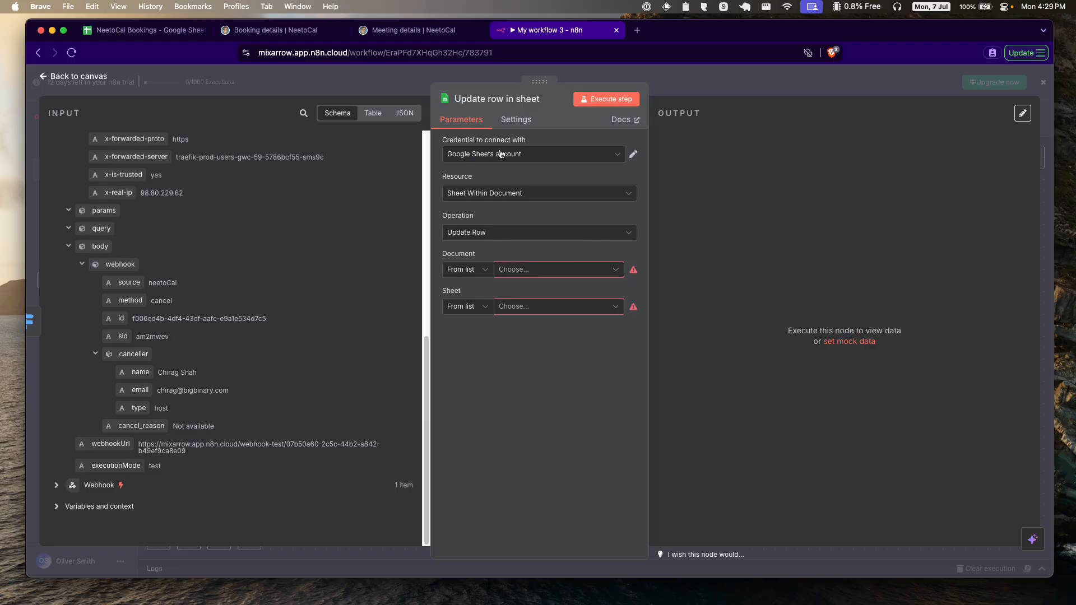
pyautogui.click(518, 267)
pyautogui.write('neet')
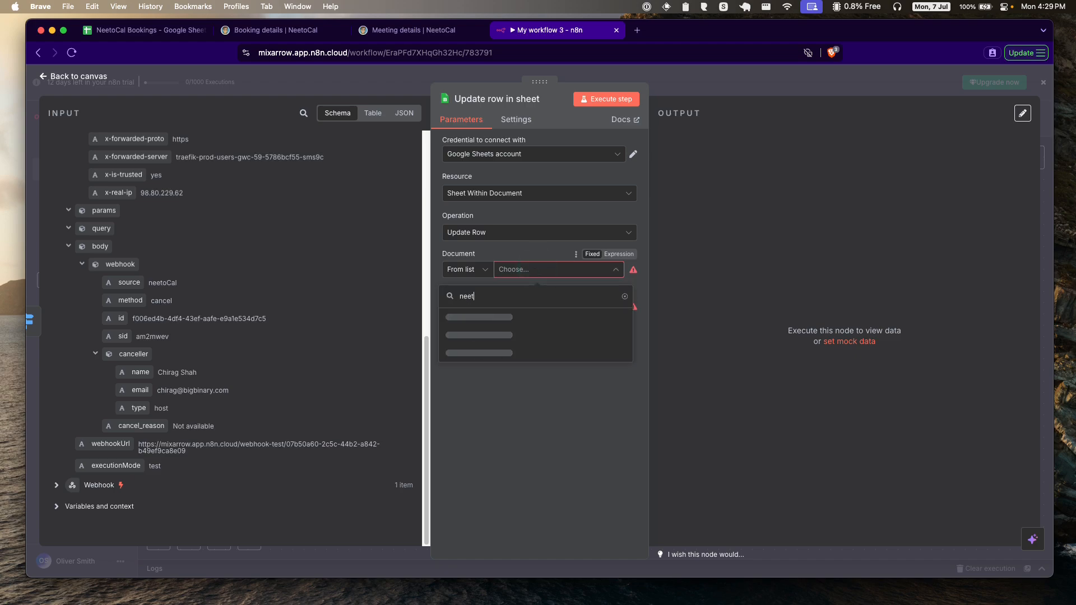
pyautogui.write('ocal')
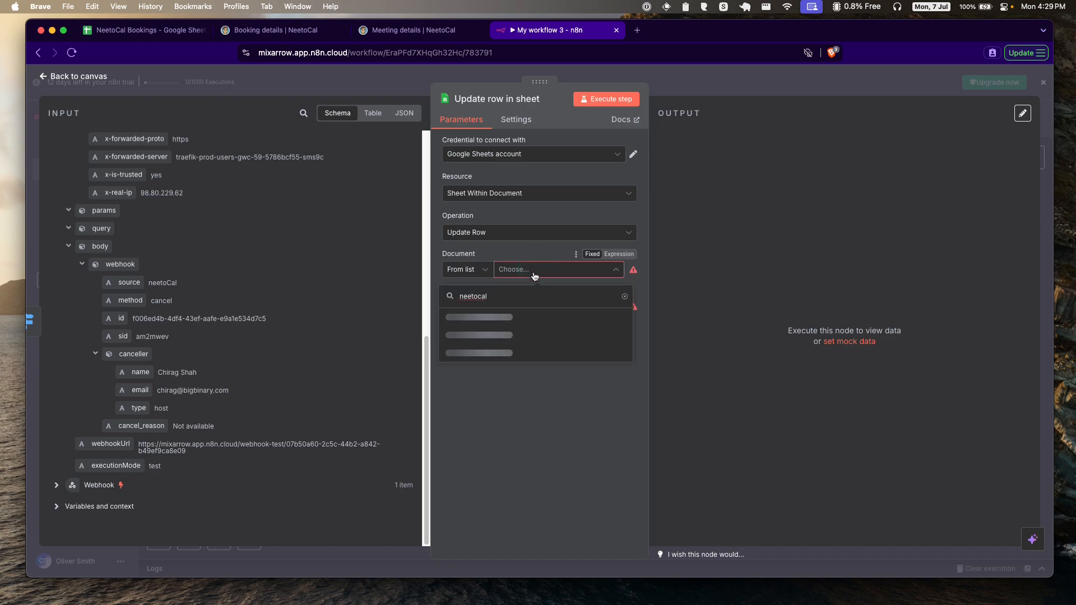
pyautogui.click(506, 318)
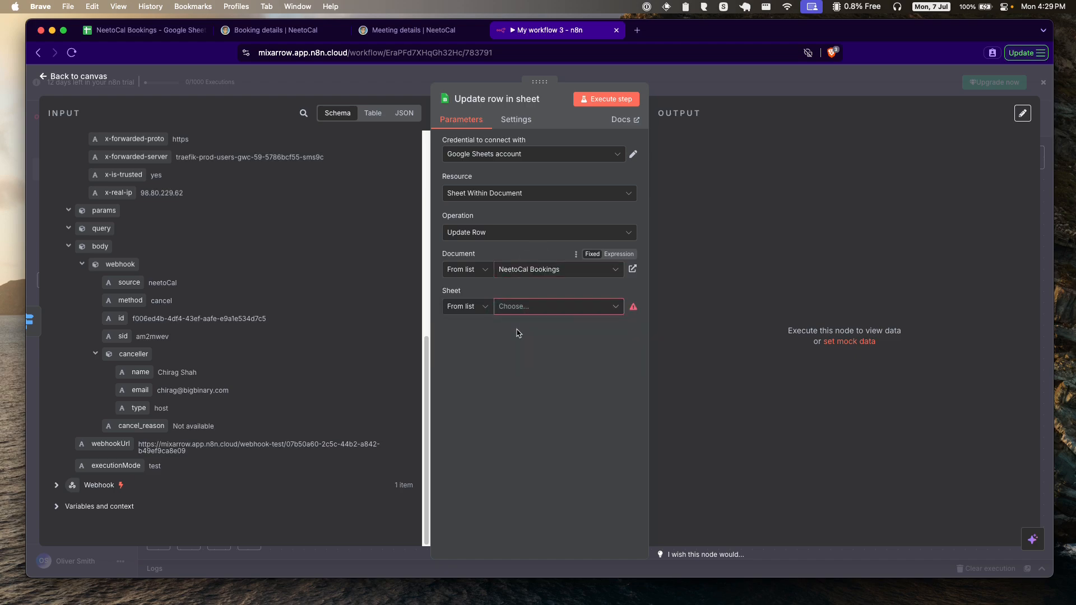
pyautogui.click(540, 306)
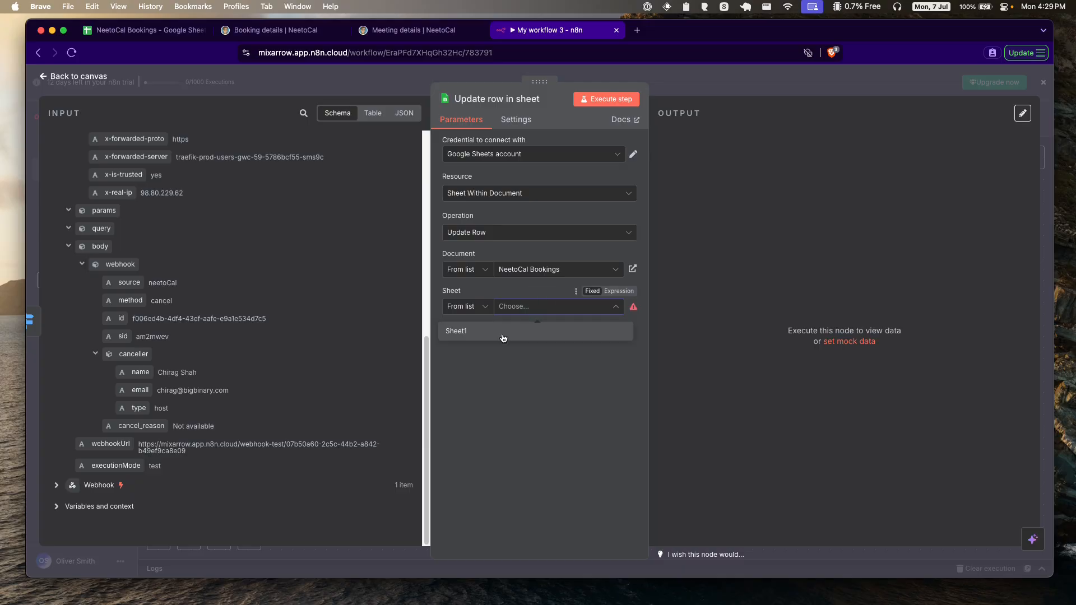
pyautogui.click(503, 332)
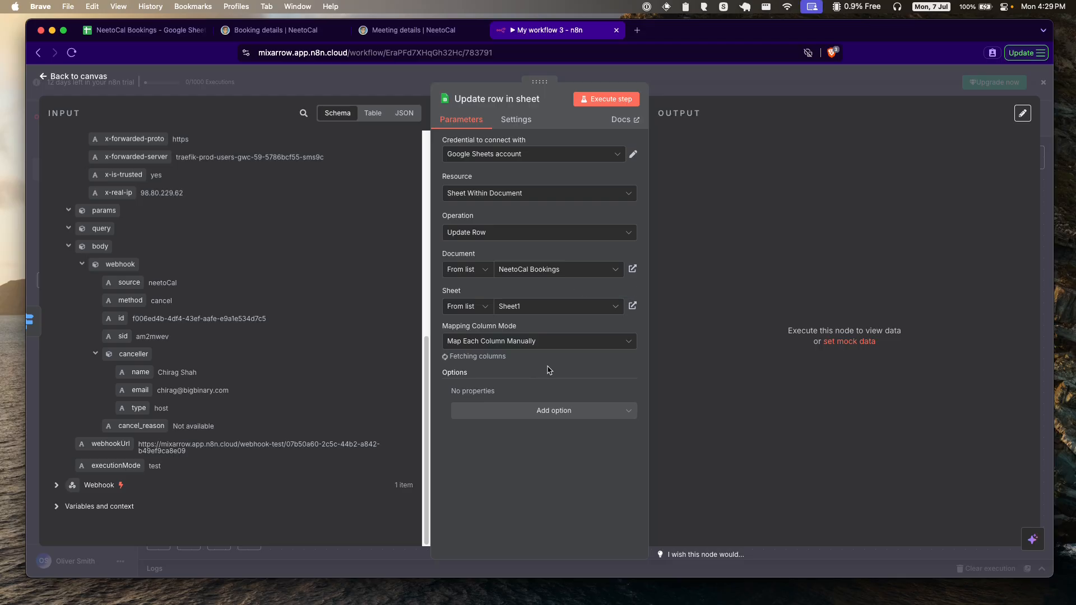
# Step: Map cancel_reason into Cancellation Reason, set Booking time to '--- CANCELLED ---', and test-run
pyautogui.scroll(-5, 548, 369)
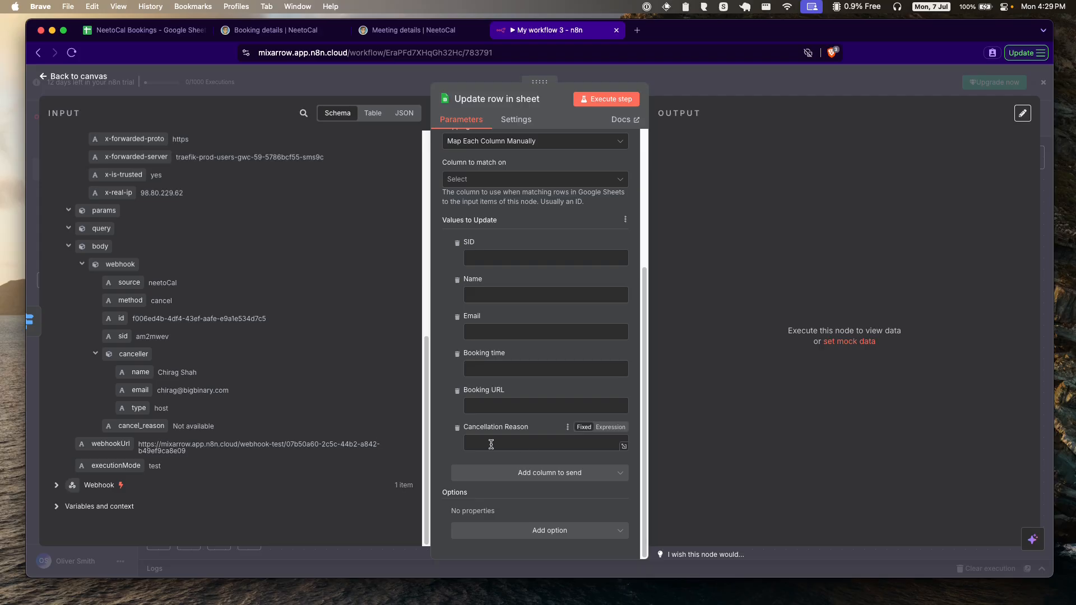
pyautogui.moveTo(152, 427); pyautogui.dragTo(507, 448)
pyautogui.moveTo(153, 427); pyautogui.dragTo(504, 446)
pyautogui.click(451, 427)
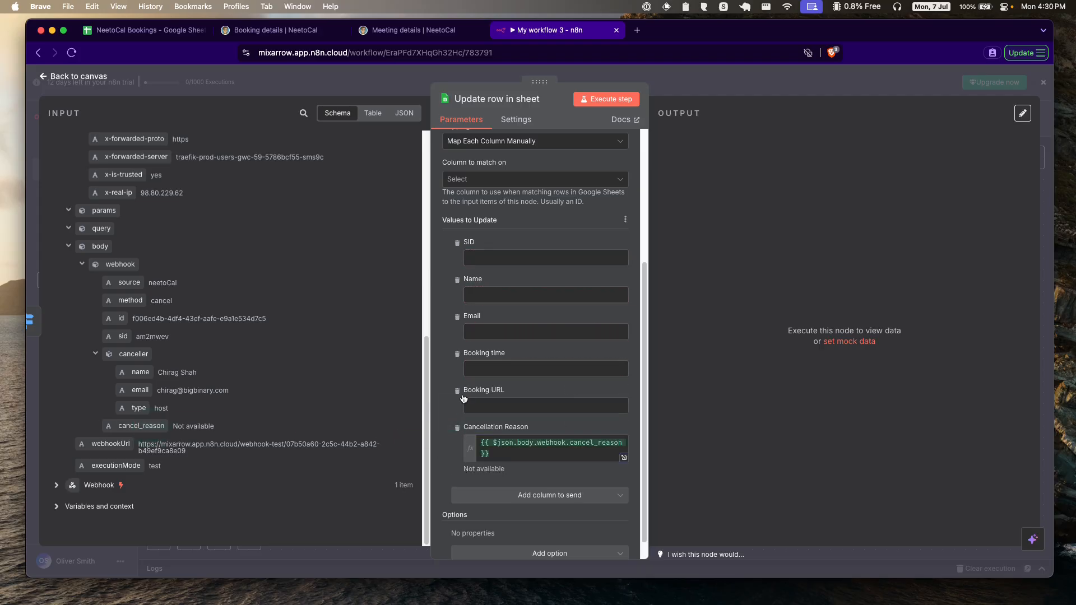
pyautogui.click(489, 372)
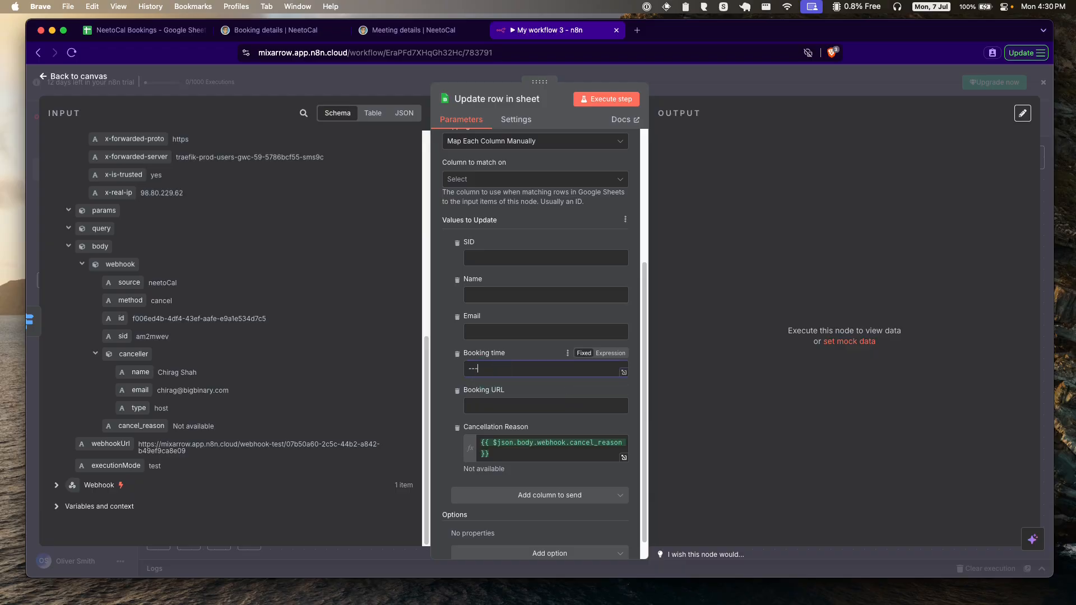
pyautogui.write('--- CANCELLED ---')
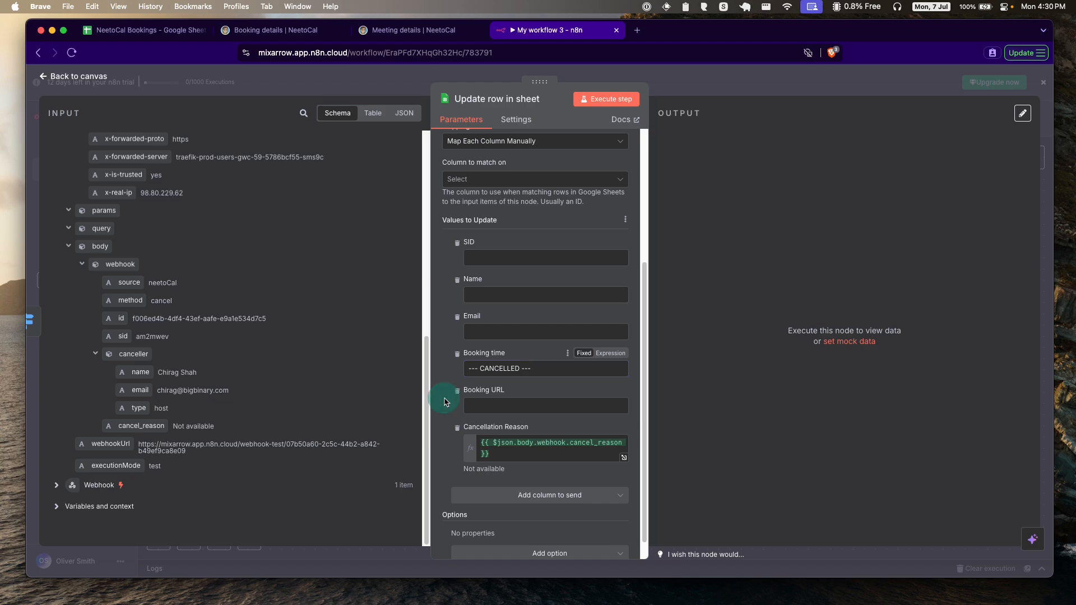
pyautogui.click(583, 263)
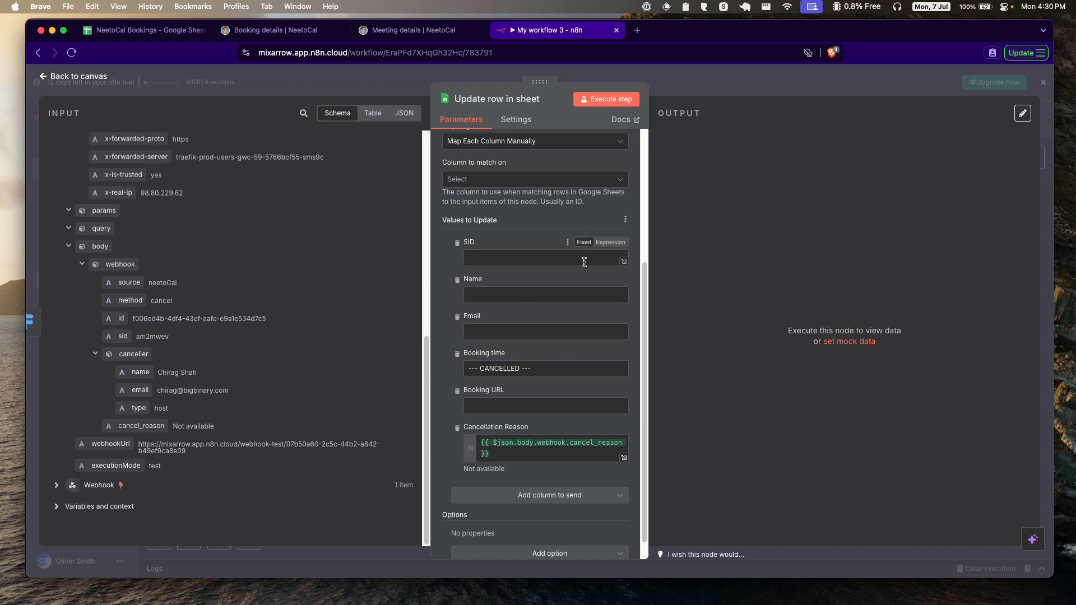
pyautogui.click(614, 102)
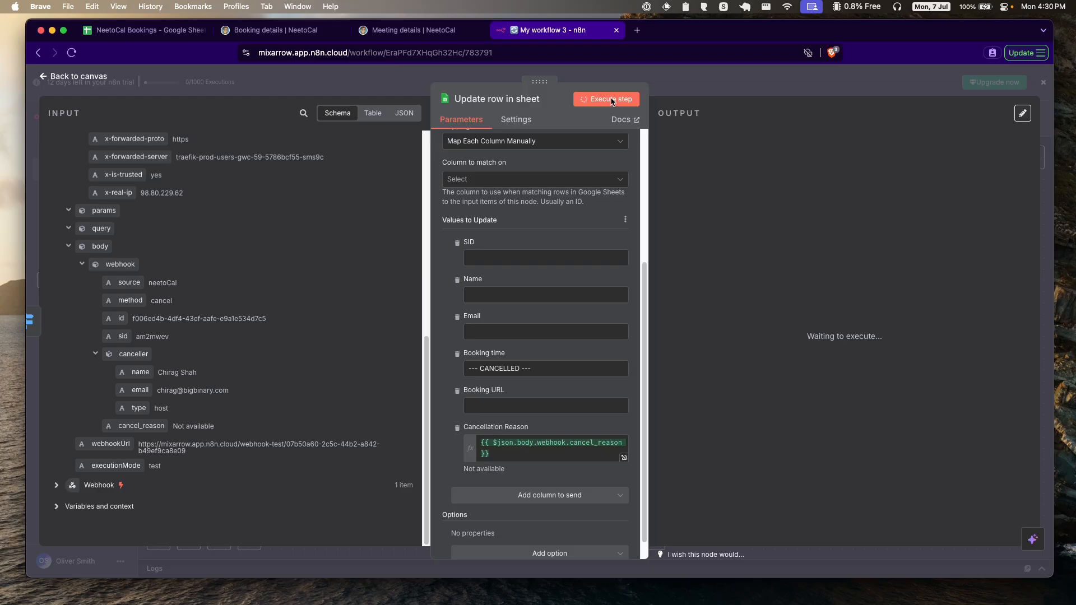
# Step: Fill SID from the webhook's sid, match rows on the SID column, and test-run
pyautogui.click(491, 256)
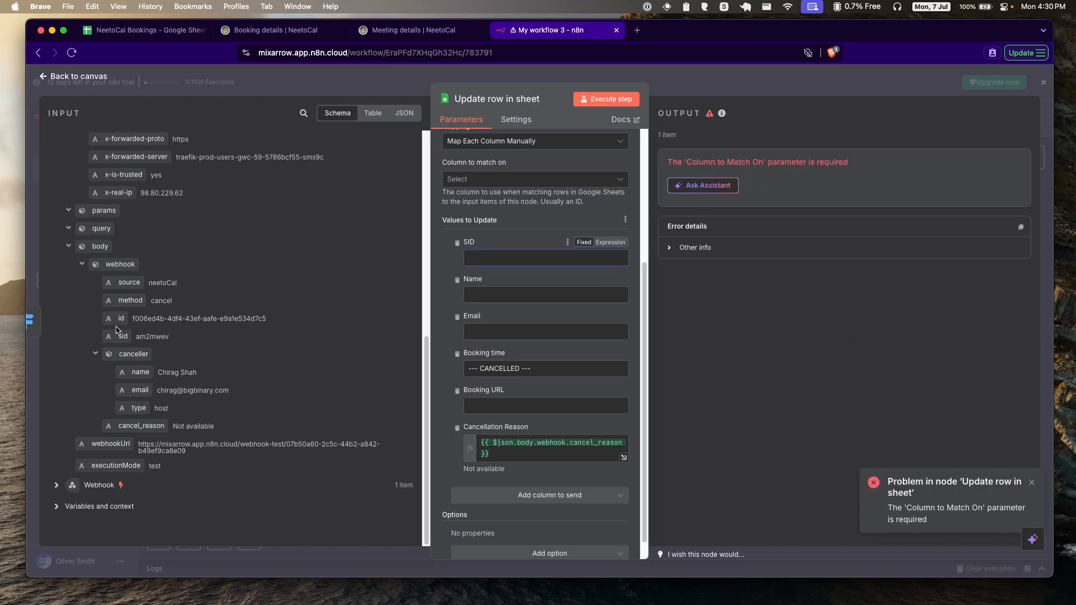
pyautogui.moveTo(119, 333); pyautogui.dragTo(495, 261)
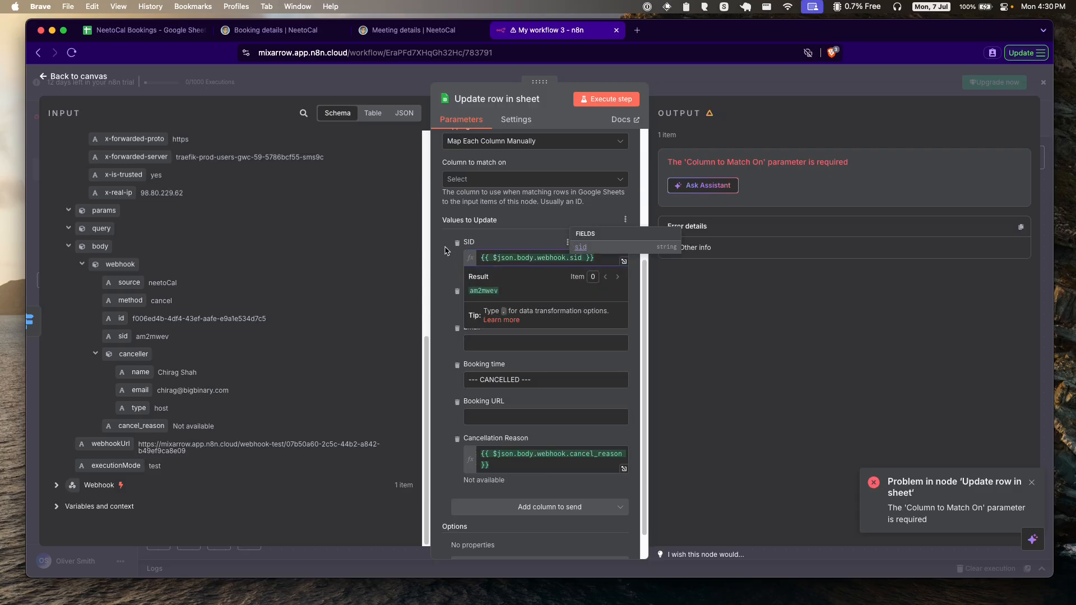
pyautogui.click(490, 180)
pyautogui.click(488, 208)
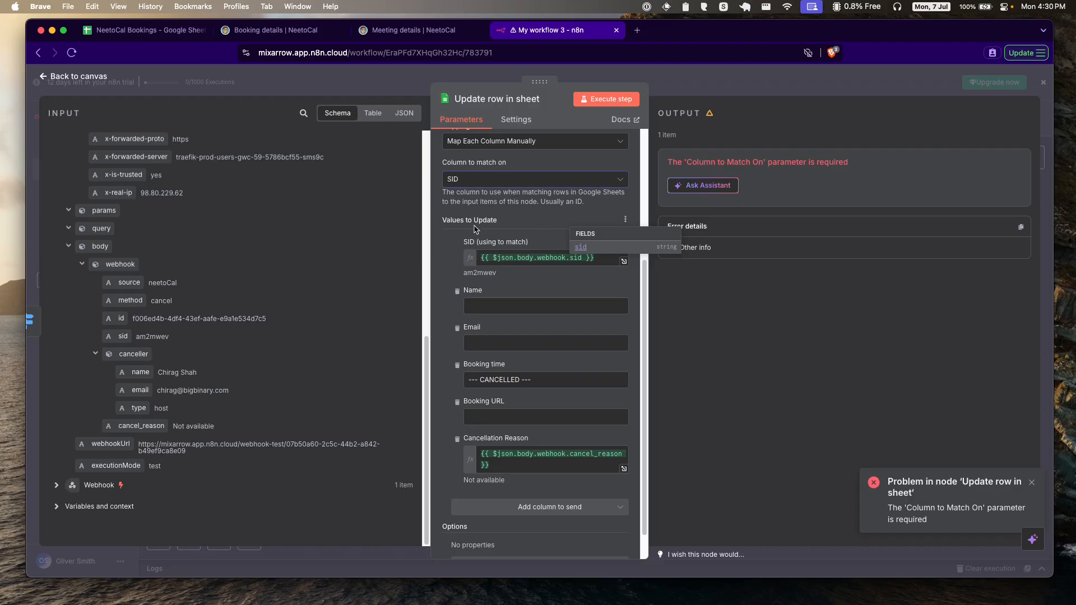
pyautogui.click(453, 230)
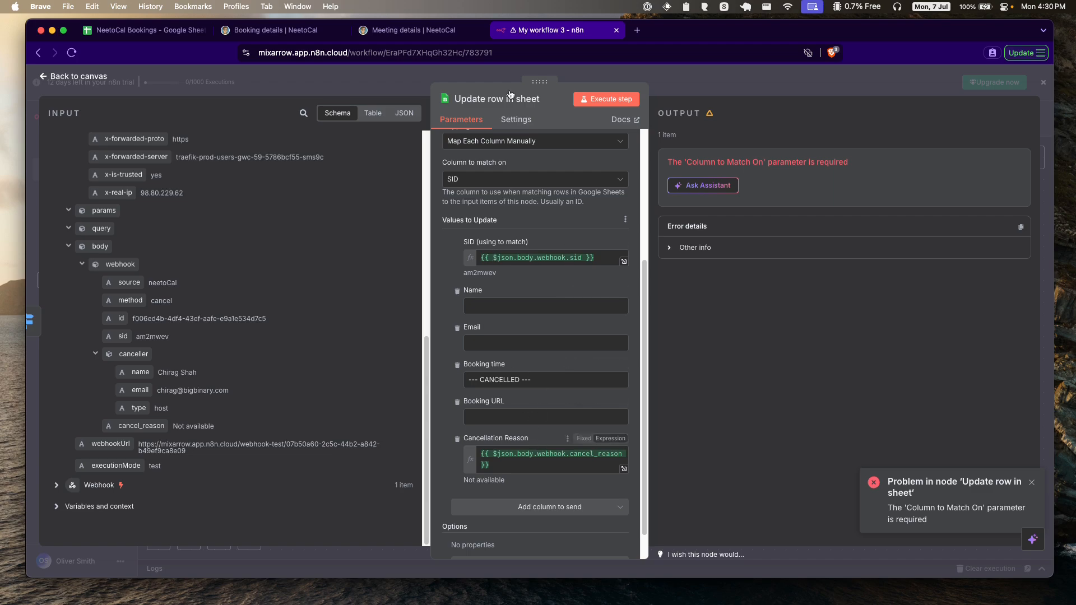
pyautogui.click(611, 101)
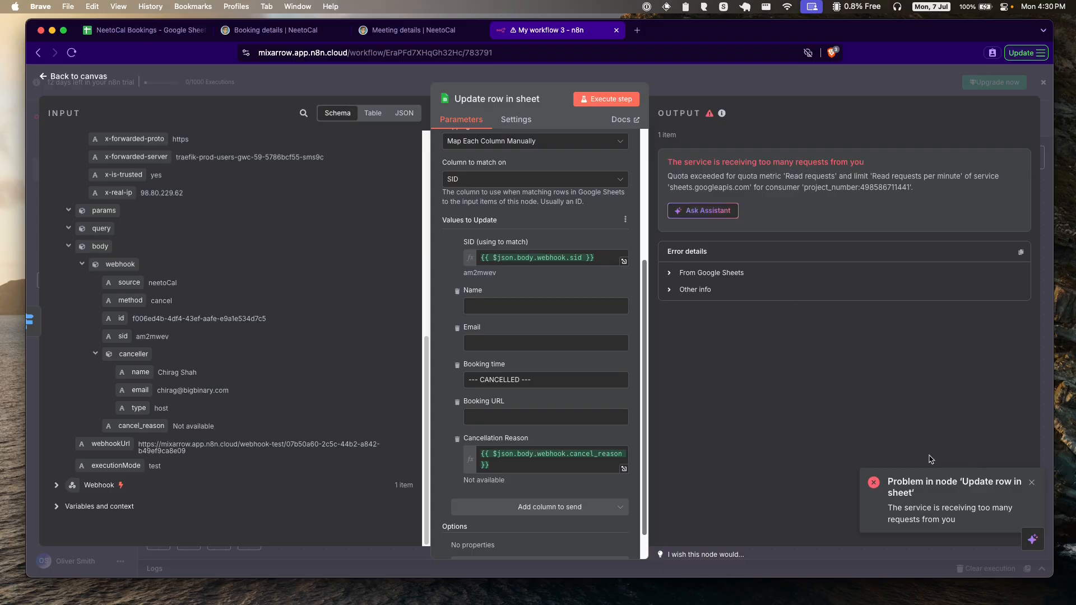
# Step: Rerun the update and confirm the sheet row shows '--- CANCELLED ---' and 'Not available'
pyautogui.click(146, 30)
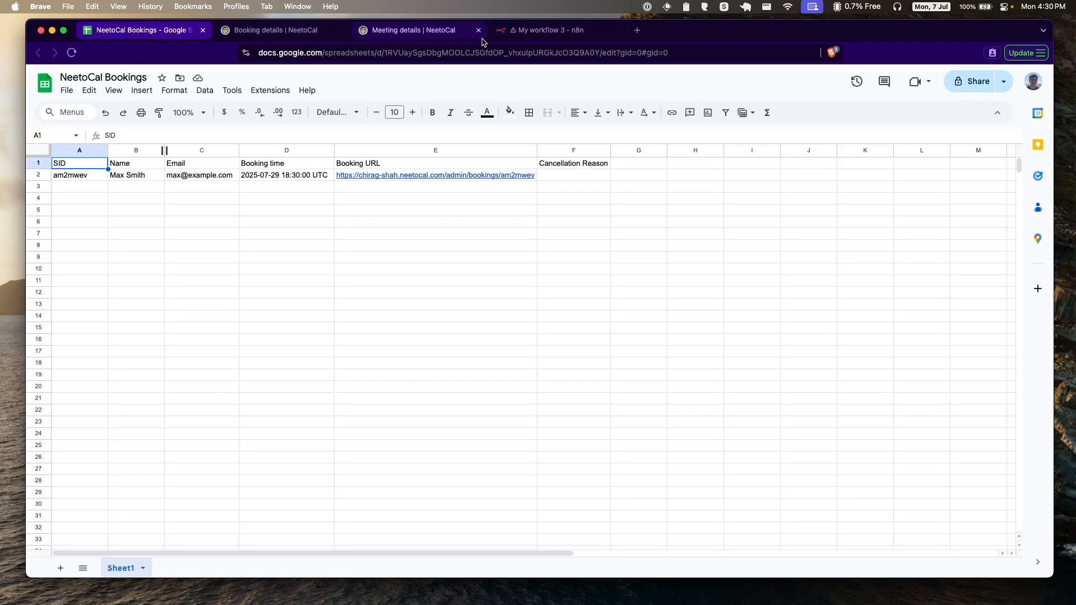
pyautogui.click(538, 30)
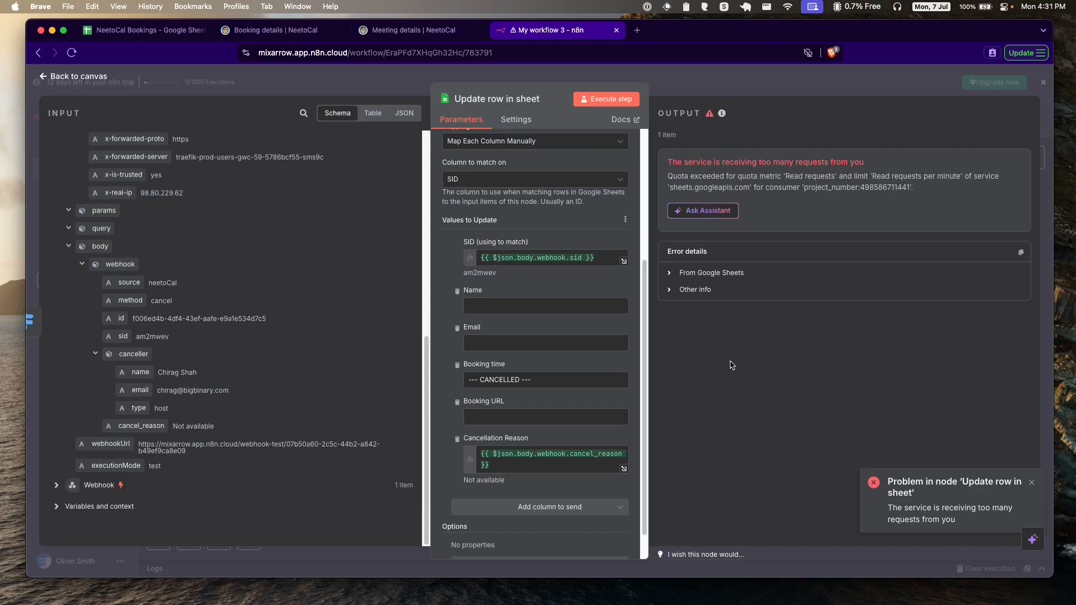
pyautogui.scroll(-1, 504, 312)
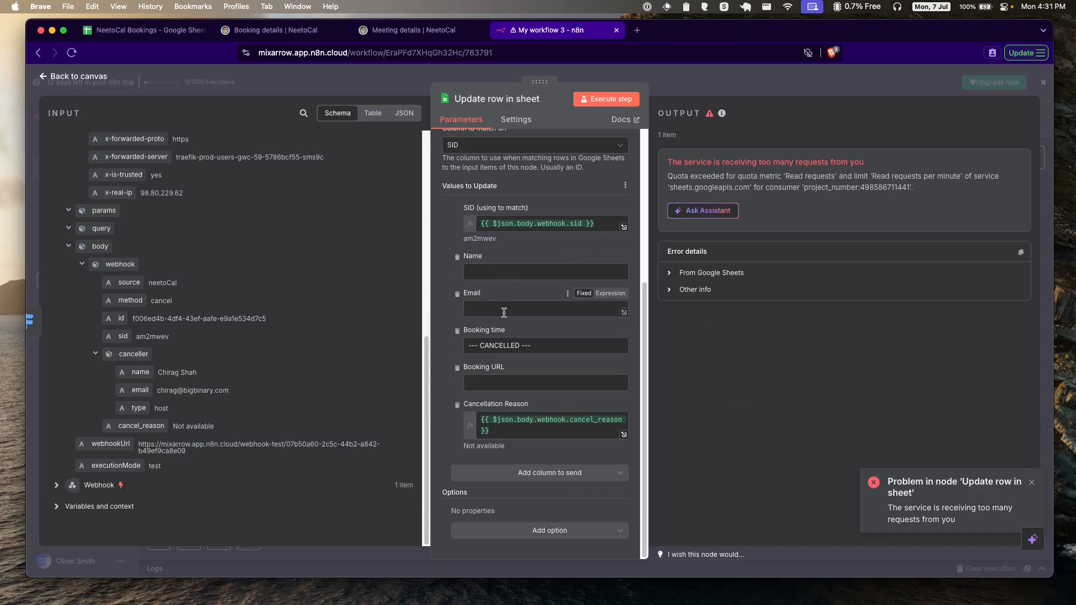
pyautogui.scroll(5, 510, 310)
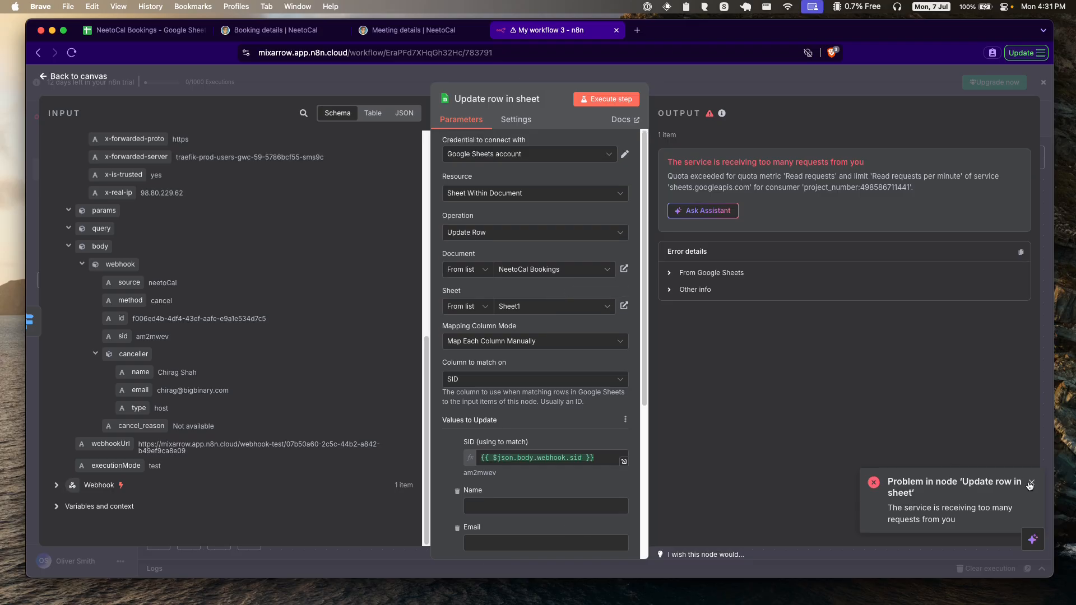
pyautogui.click(606, 98)
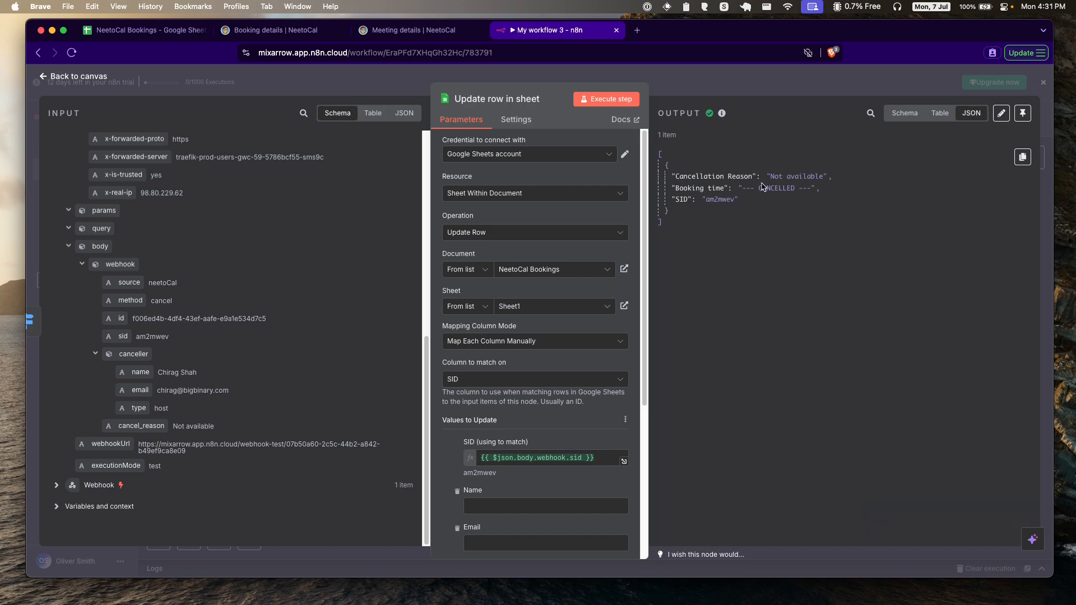
pyautogui.click(142, 33)
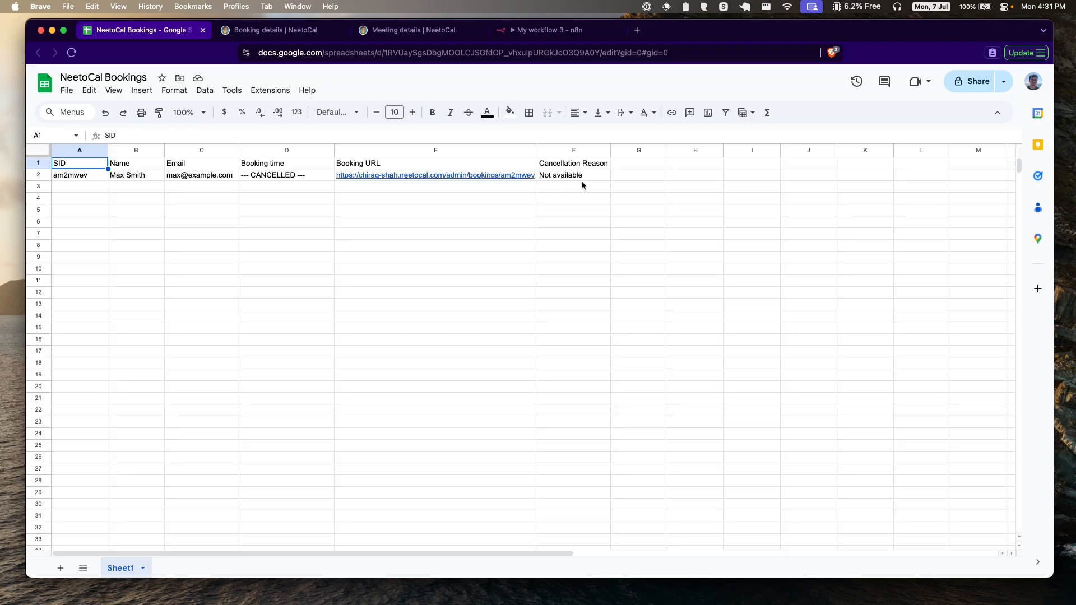
pyautogui.click(548, 30)
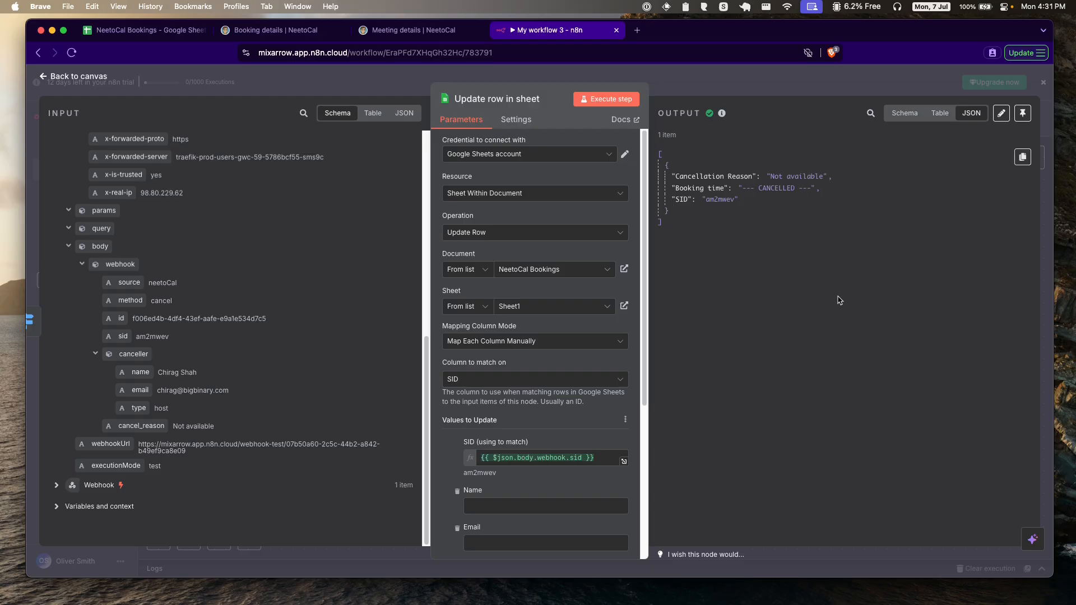
pyautogui.click(82, 77)
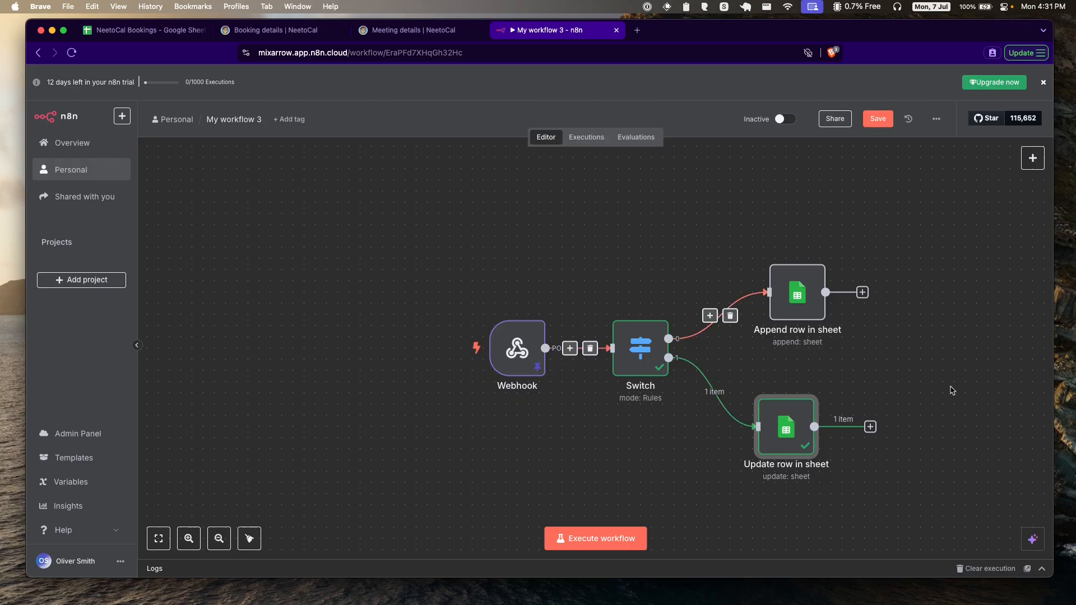
# Step: Save the workflow, copy the Webhook's production URL, and activate the workflow
pyautogui.click(876, 119)
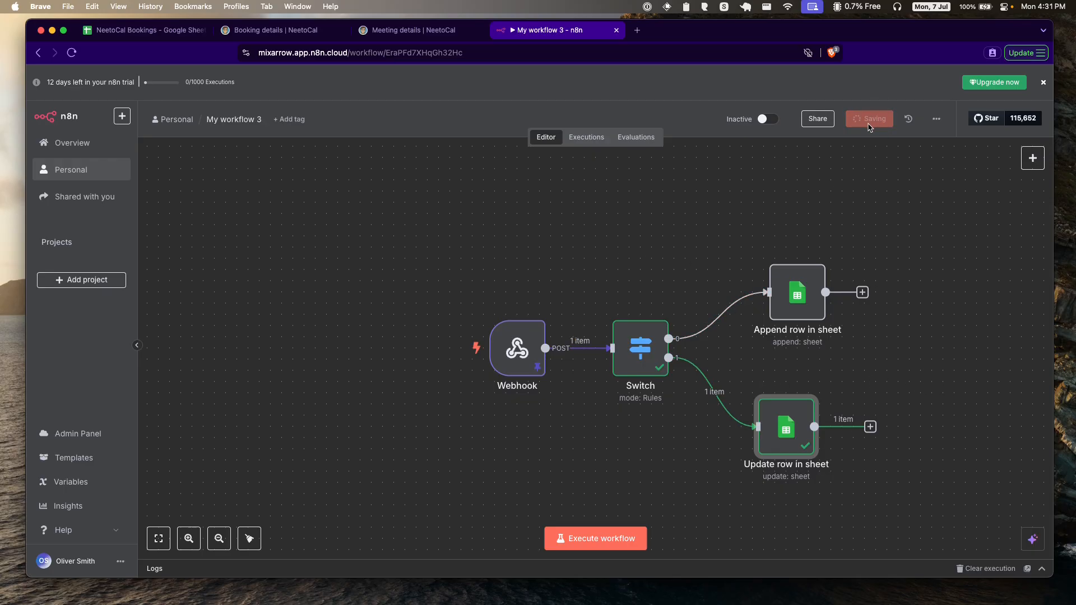
pyautogui.doubleClick(517, 349)
pyautogui.click(375, 161)
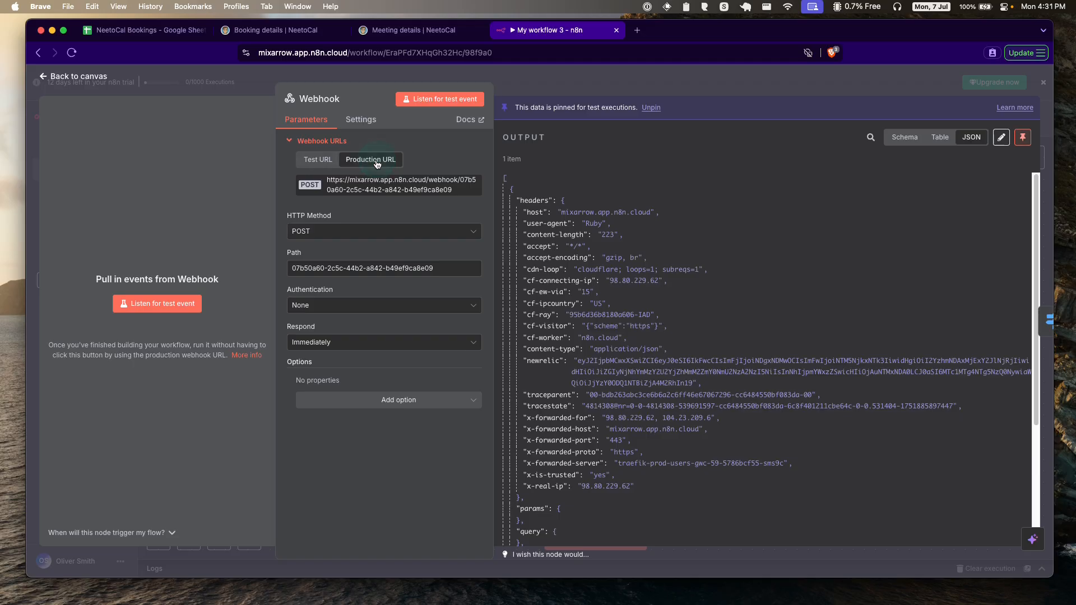
pyautogui.click(399, 186)
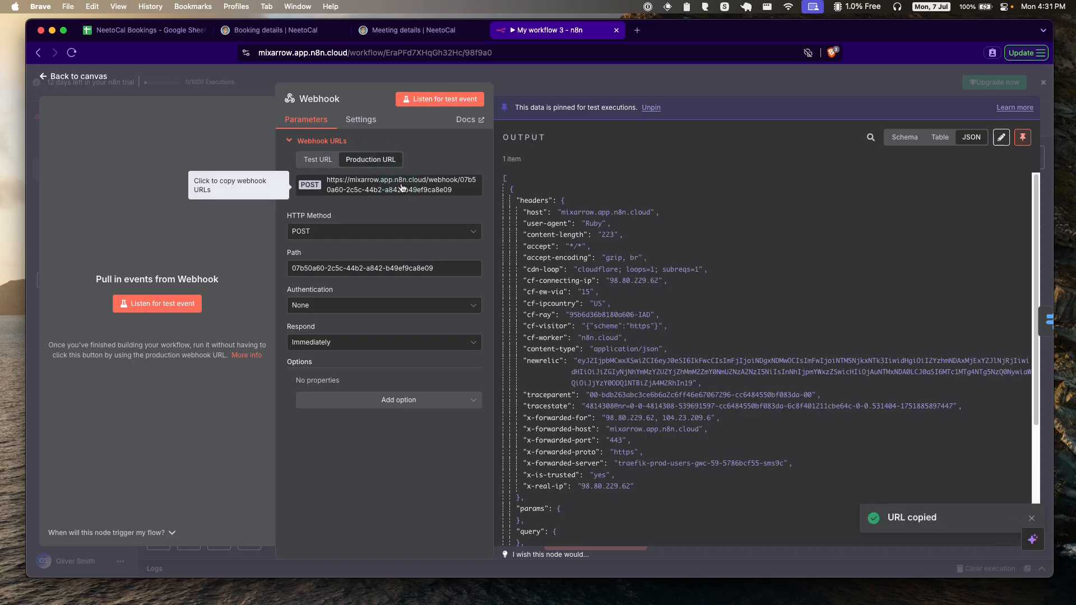
pyautogui.click(83, 77)
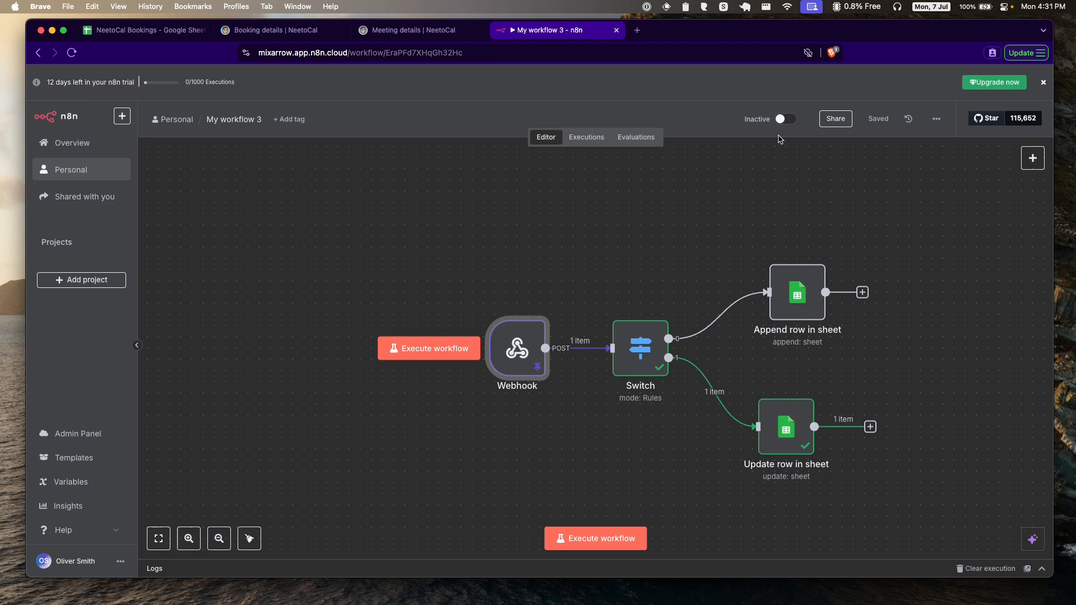
pyautogui.click(785, 118)
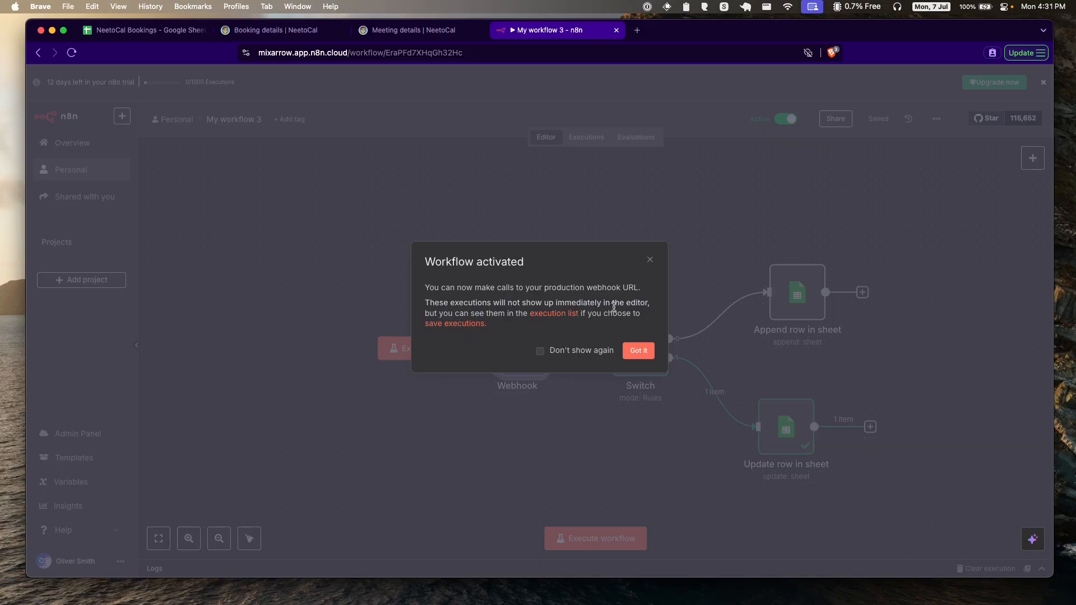
pyautogui.click(639, 350)
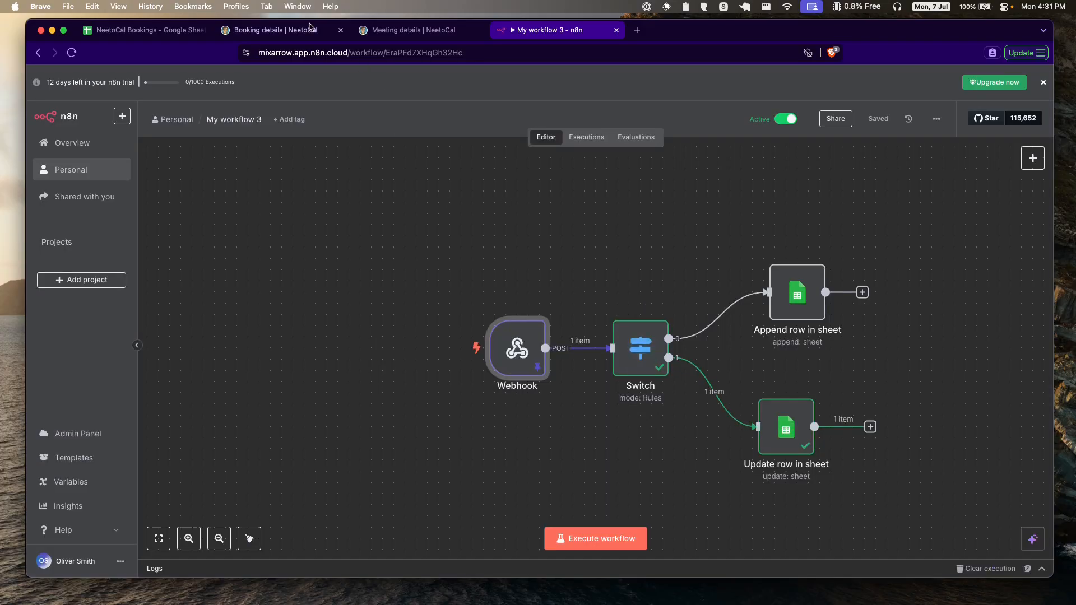
# Step: Open the webhook settings of the Instant one-on-one scheduling link in NeetoCal
pyautogui.click(310, 29)
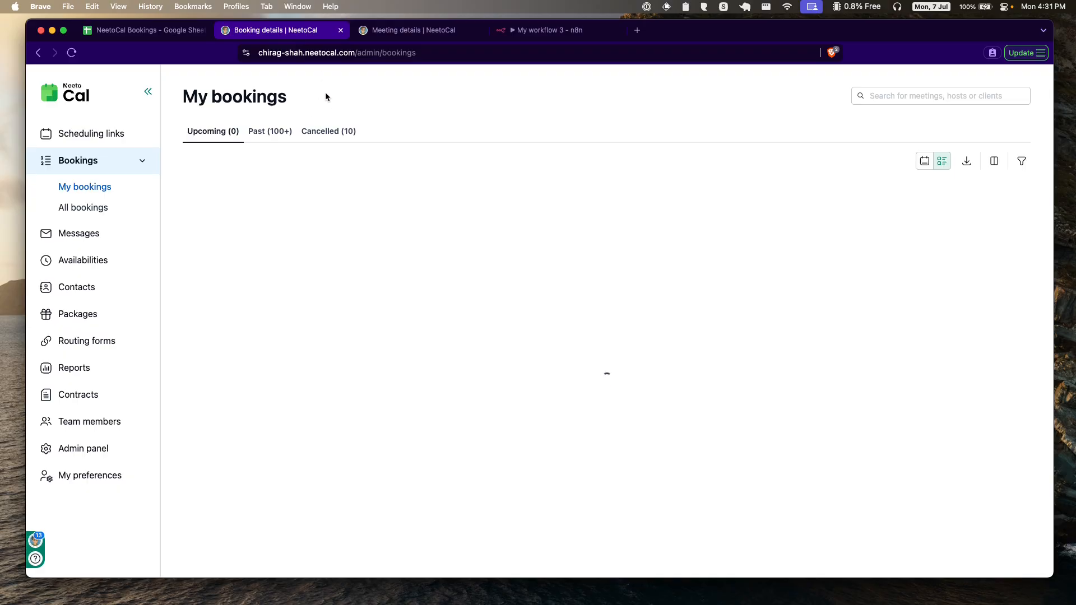
pyautogui.click(101, 134)
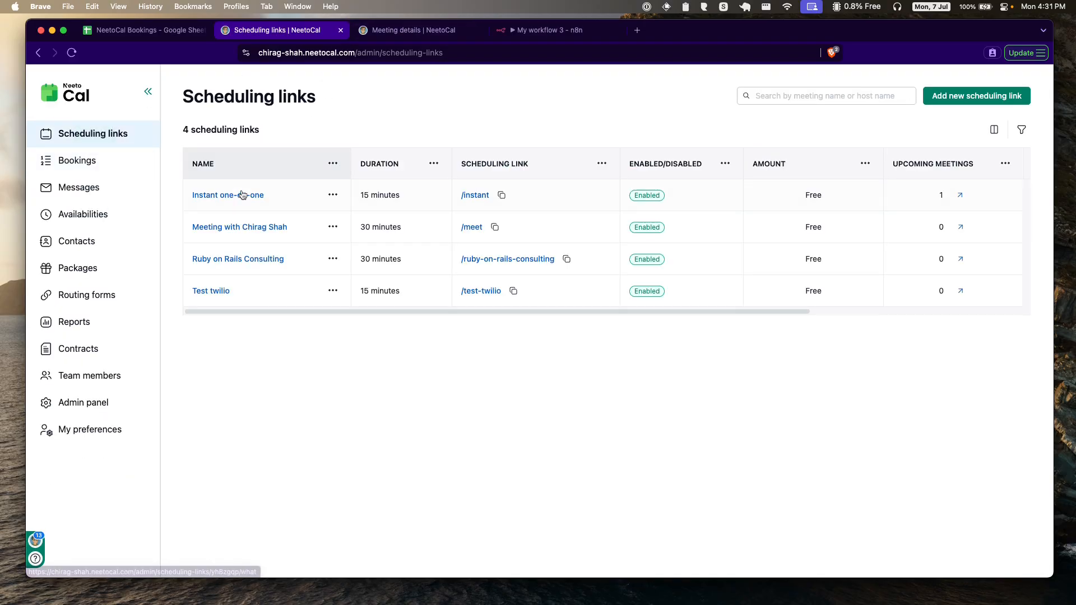
pyautogui.click(242, 195)
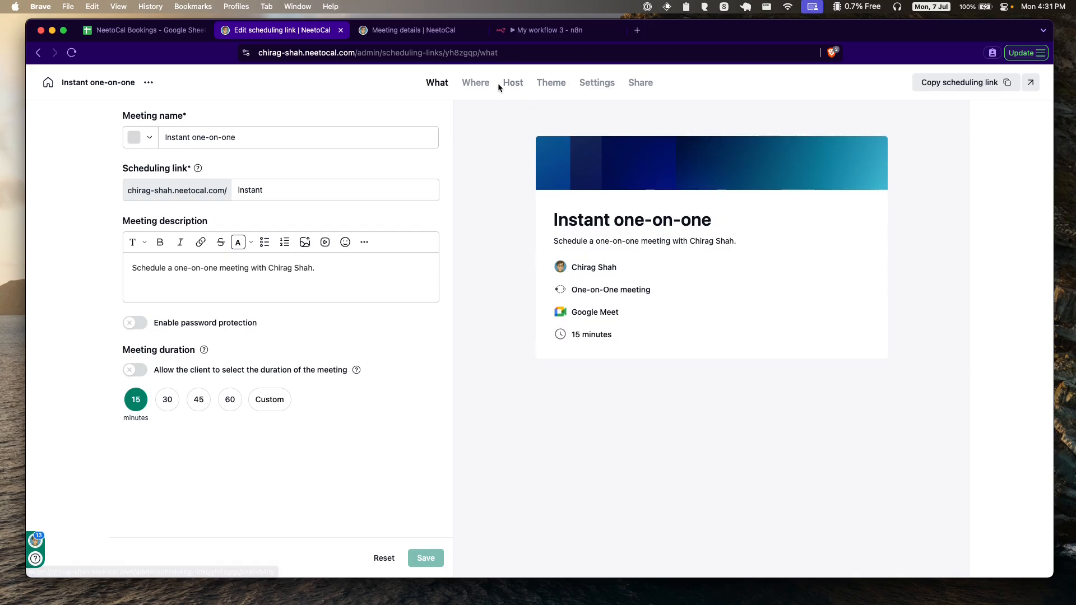
pyautogui.click(594, 83)
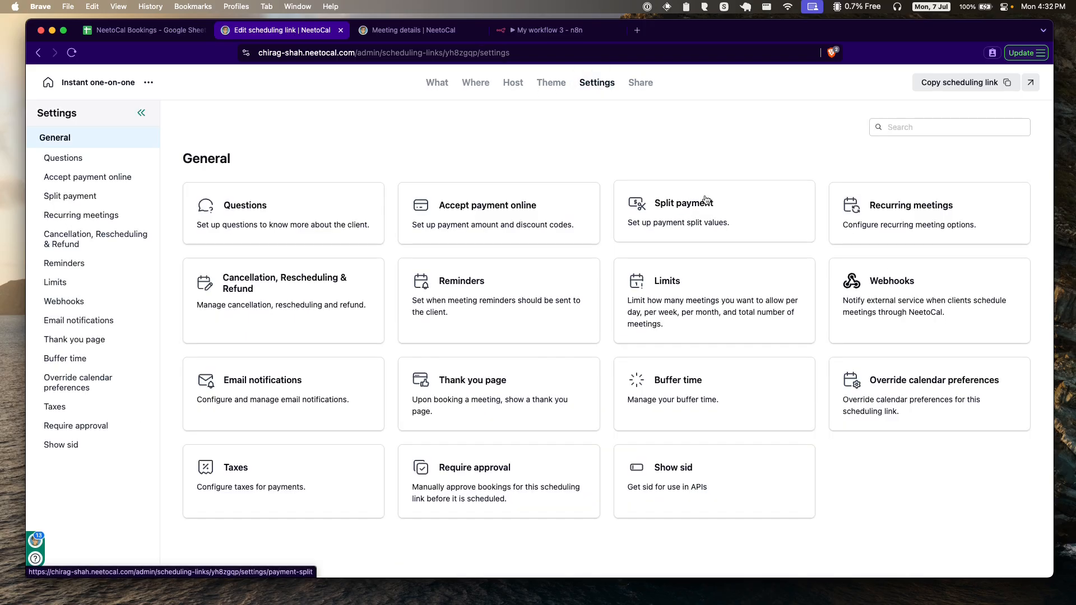
pyautogui.click(900, 287)
# Step: Replace the webhook endpoint with the production n8n URL and save it
pyautogui.click(556, 246)
pyautogui.click(504, 270)
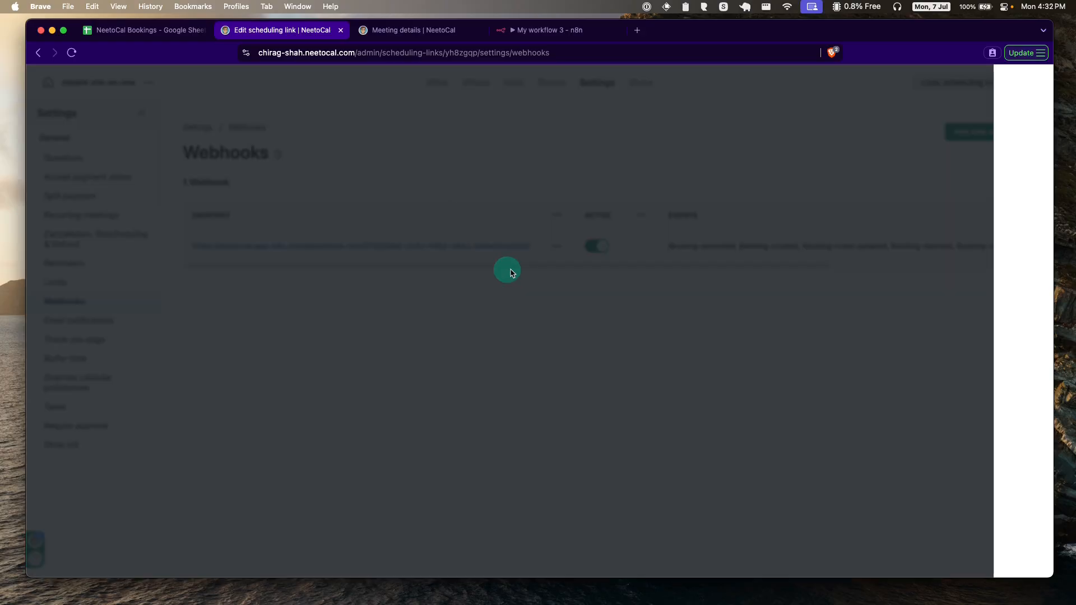
pyautogui.tripleClick(865, 138)
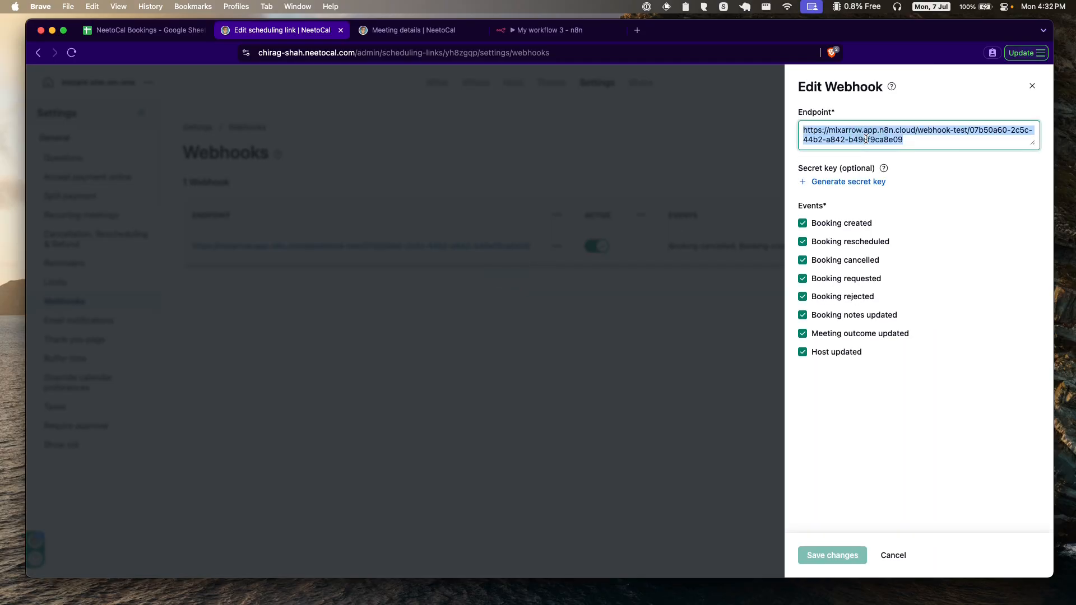
pyautogui.press('super+v')
pyautogui.click(859, 474)
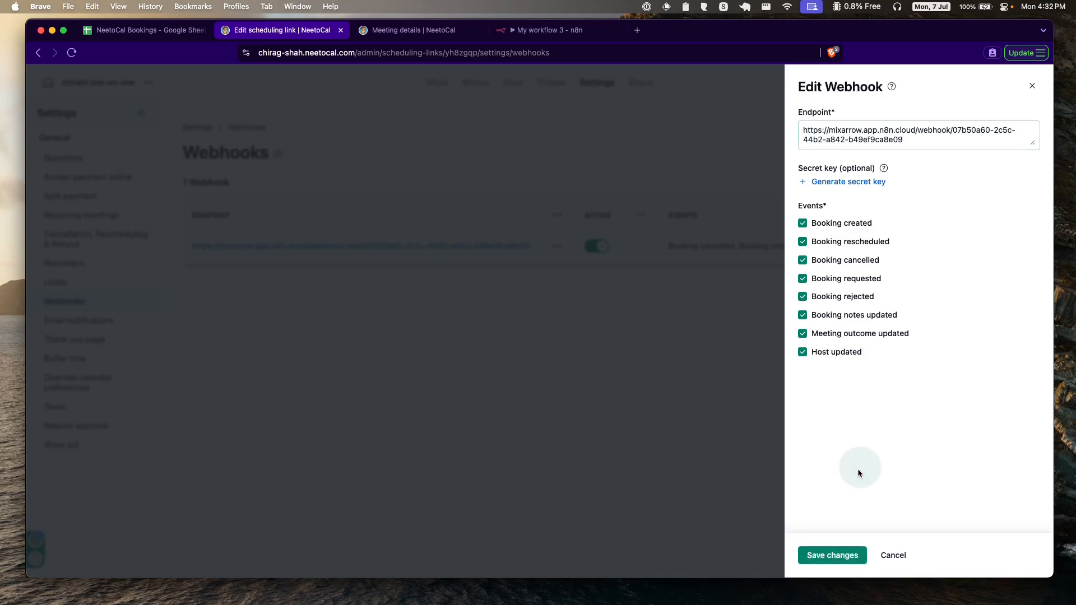
pyautogui.click(832, 556)
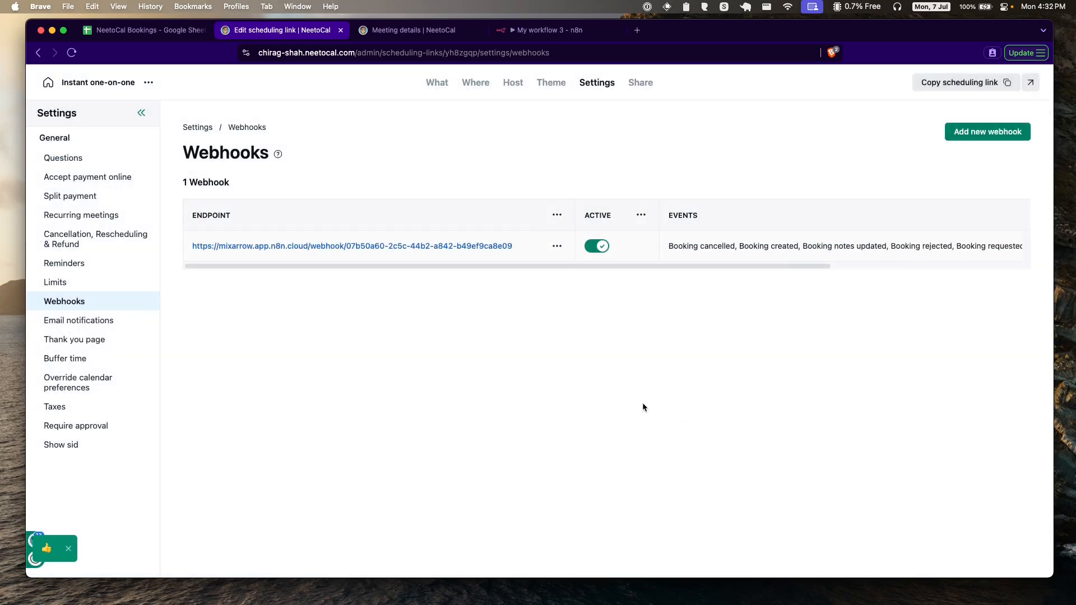
pyautogui.click(547, 29)
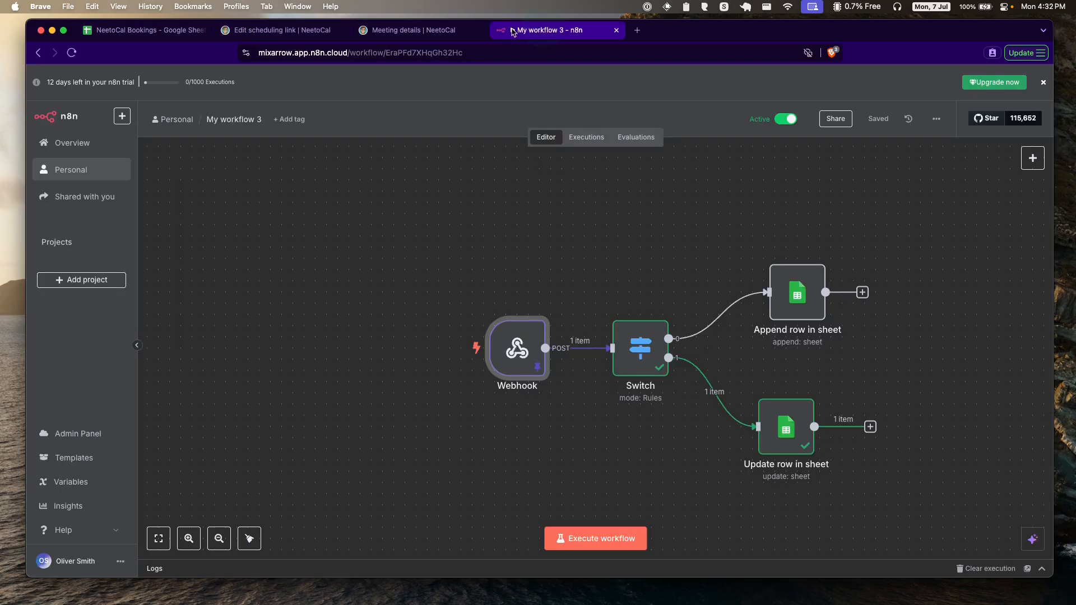
# Step: Open the public booking page and pick 31 July at 12:00 AM
pyautogui.click(412, 31)
pyautogui.click(296, 30)
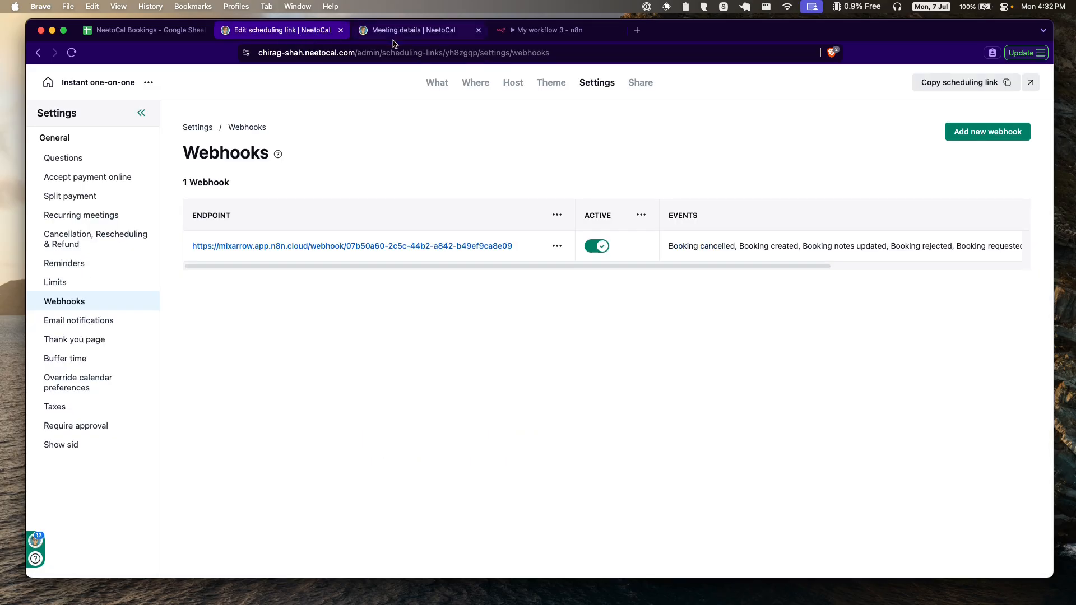
pyautogui.click(479, 30)
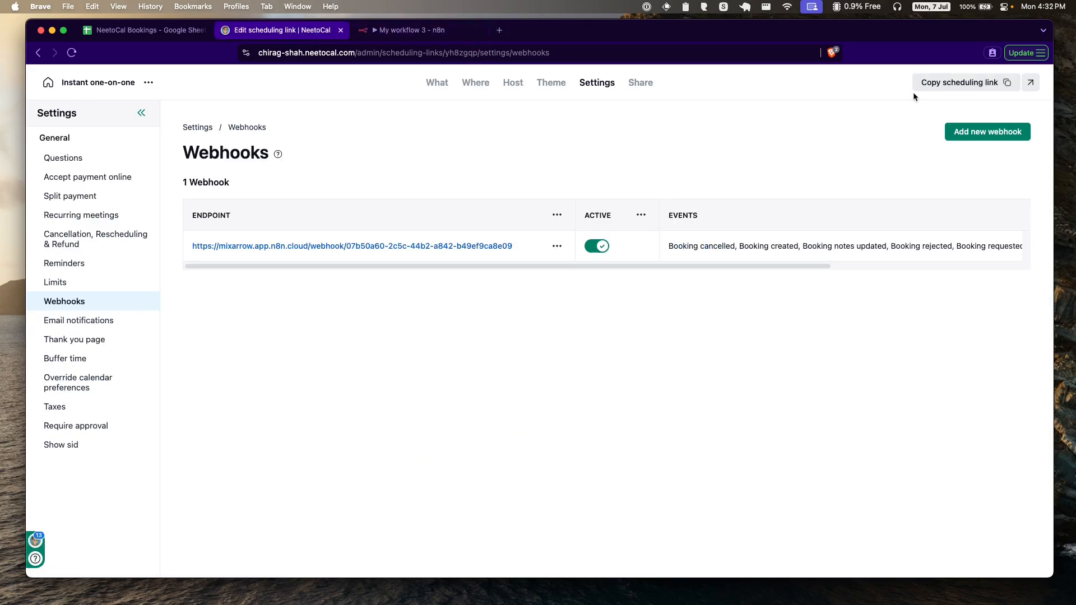
pyautogui.click(1029, 82)
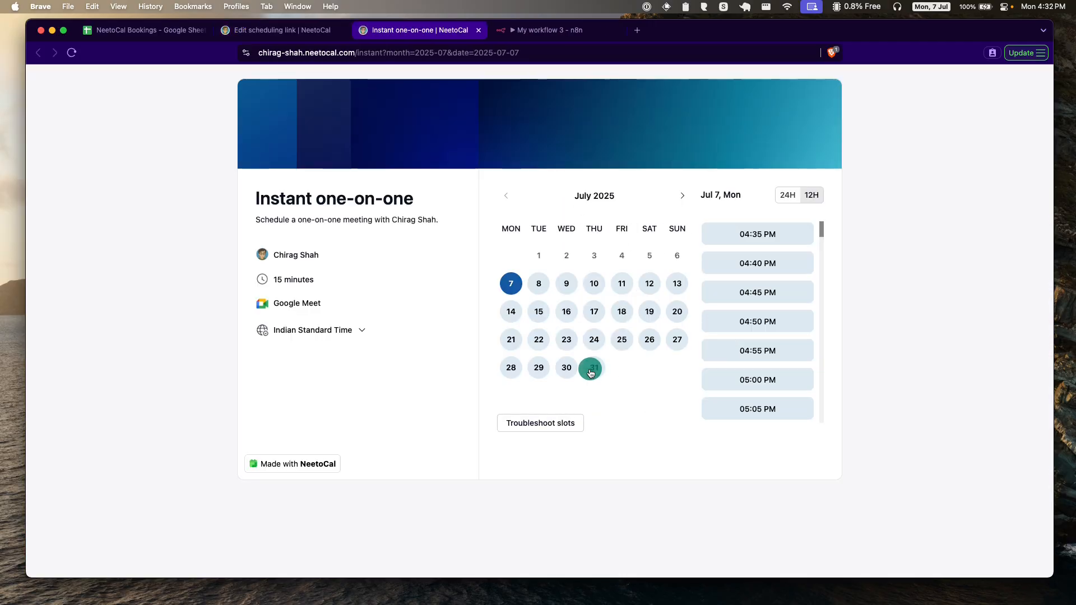
pyautogui.click(593, 368)
pyautogui.click(750, 230)
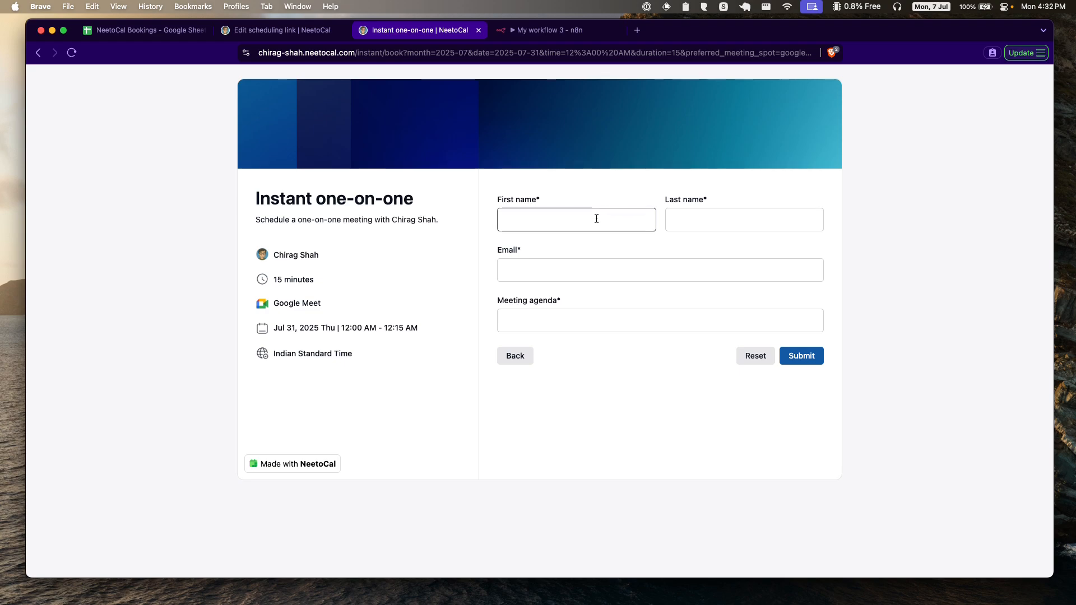
# Step: Fill in the client's name, e-mail and agenda 'Discuss wireframes', submit, and check the sheet
pyautogui.click(596, 219)
pyautogui.press('Tab')
pyautogui.write('S')
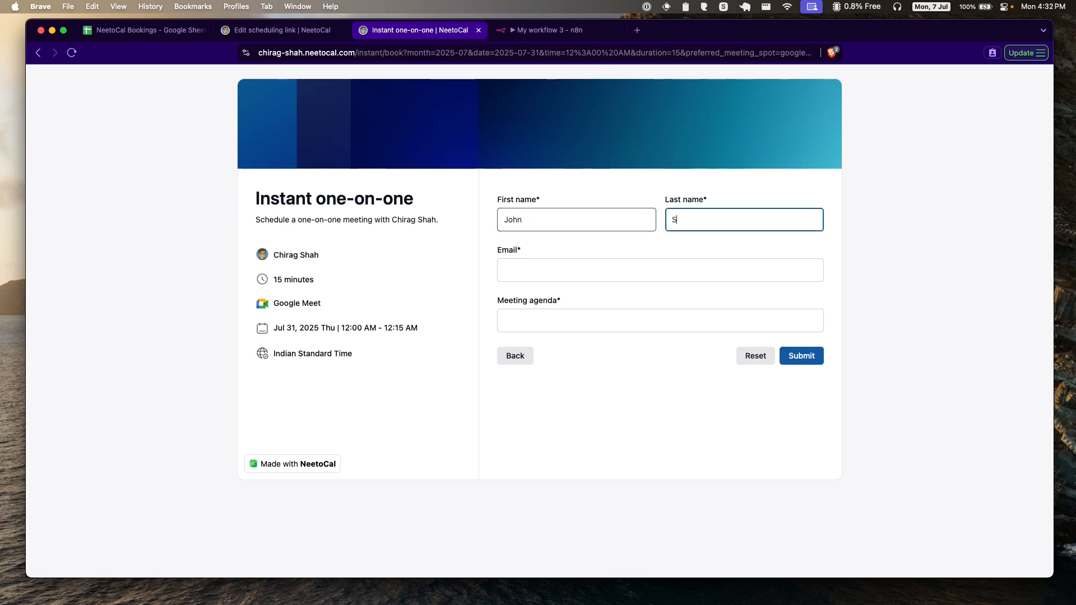
pyautogui.write('mith')
pyautogui.press('Tab')
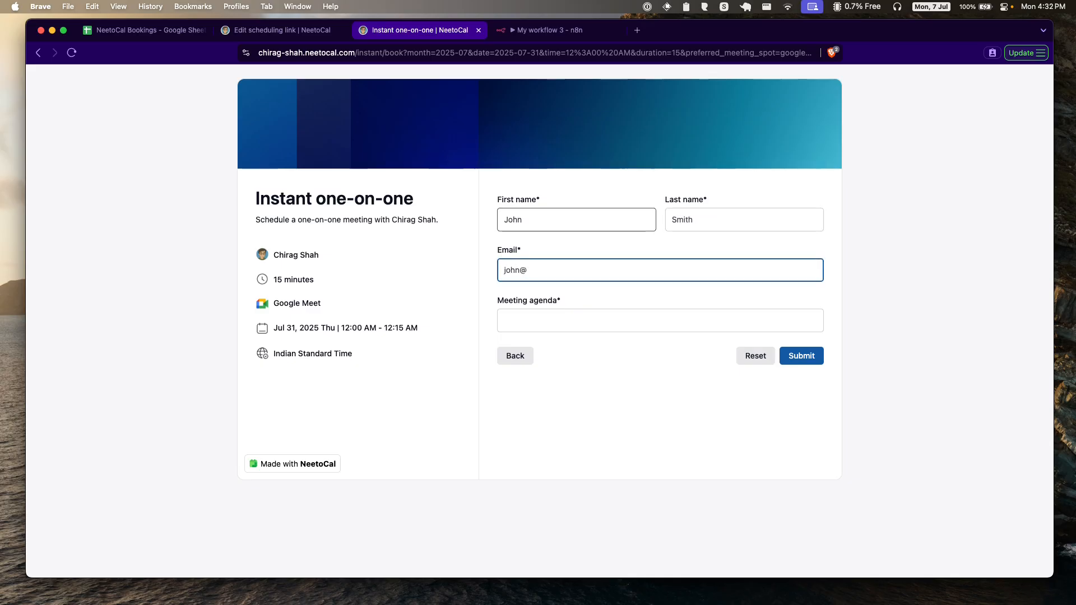
pyautogui.write('john@example.com')
pyautogui.press('Tab')
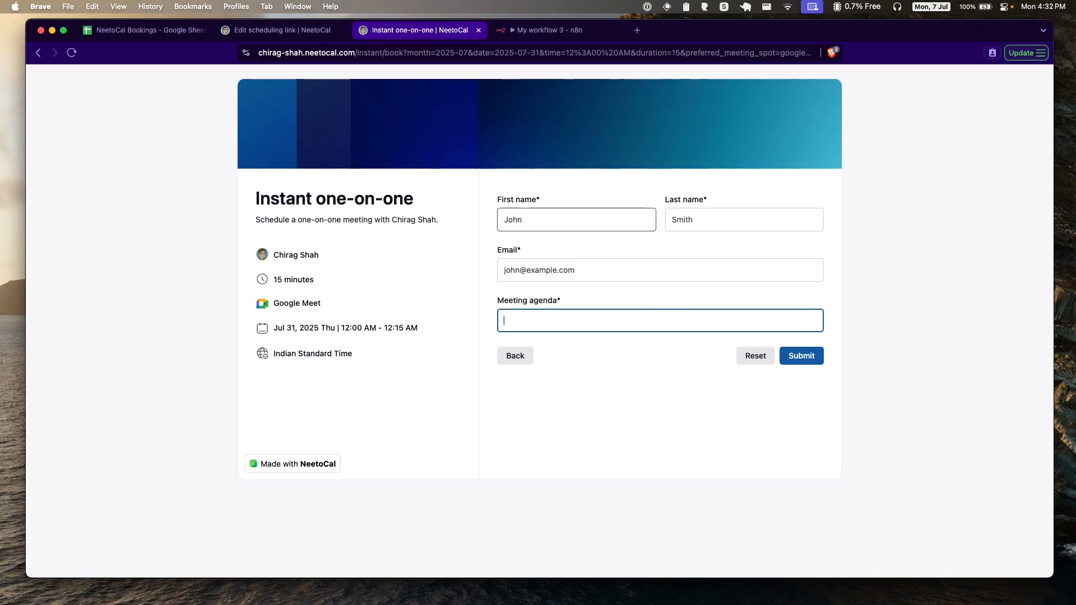
pyautogui.write('Discuss wireframes')
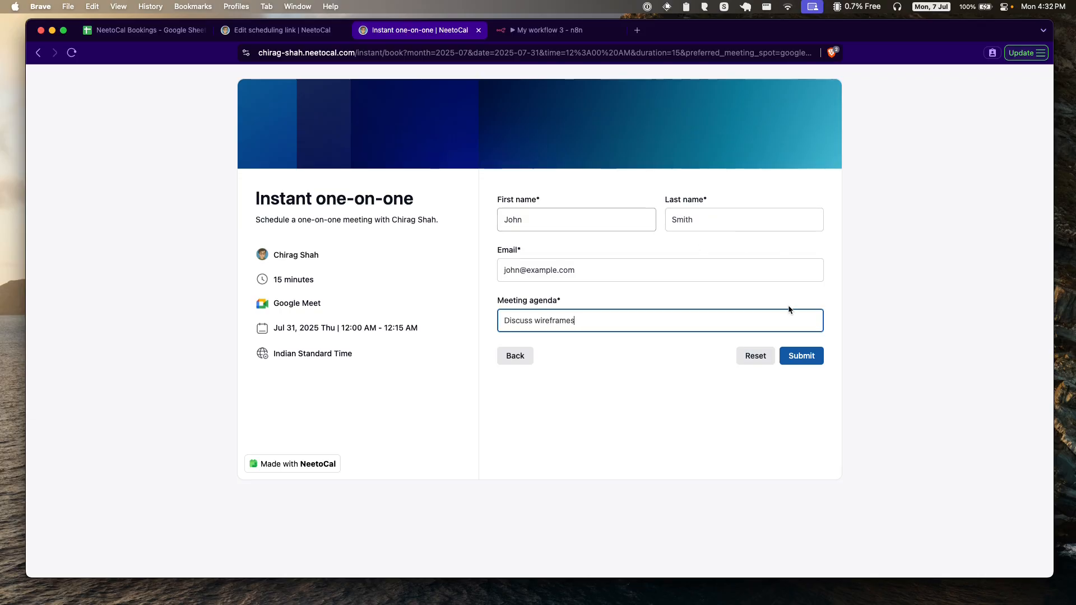
pyautogui.click(799, 355)
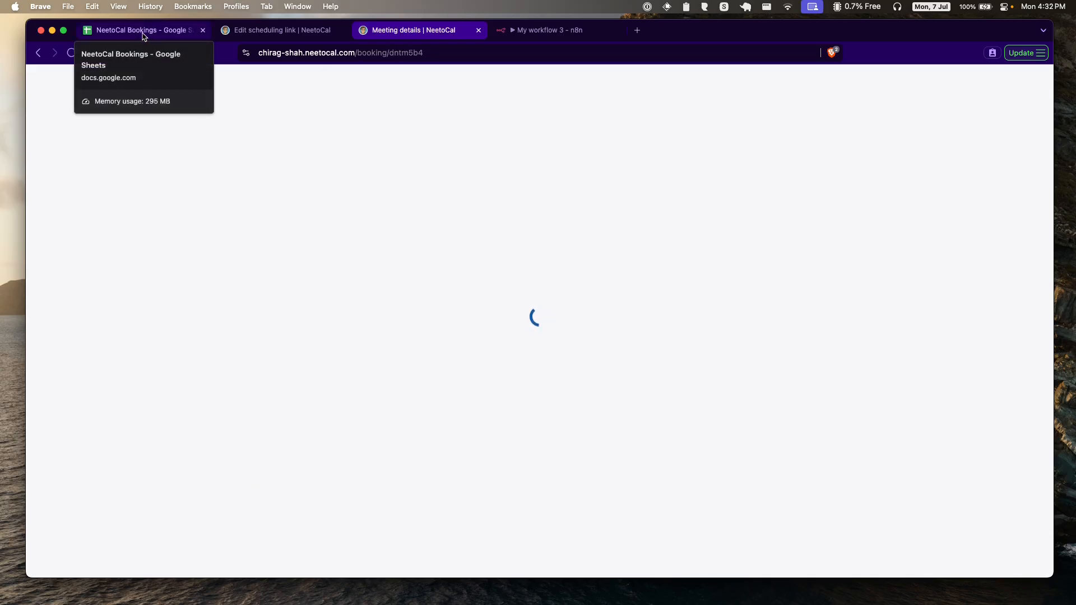
pyautogui.click(143, 37)
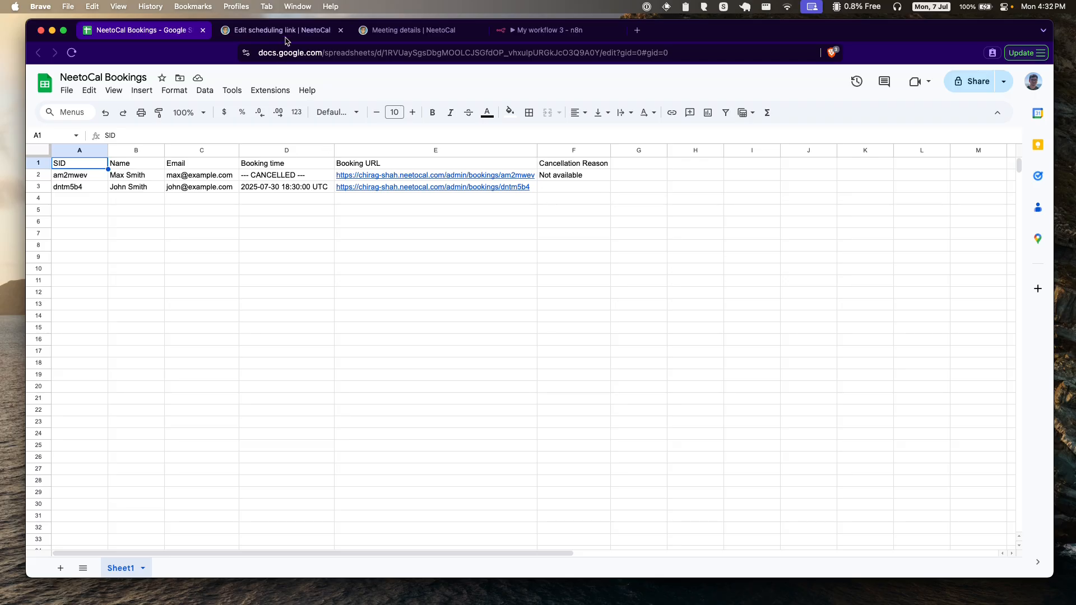
pyautogui.click(346, 31)
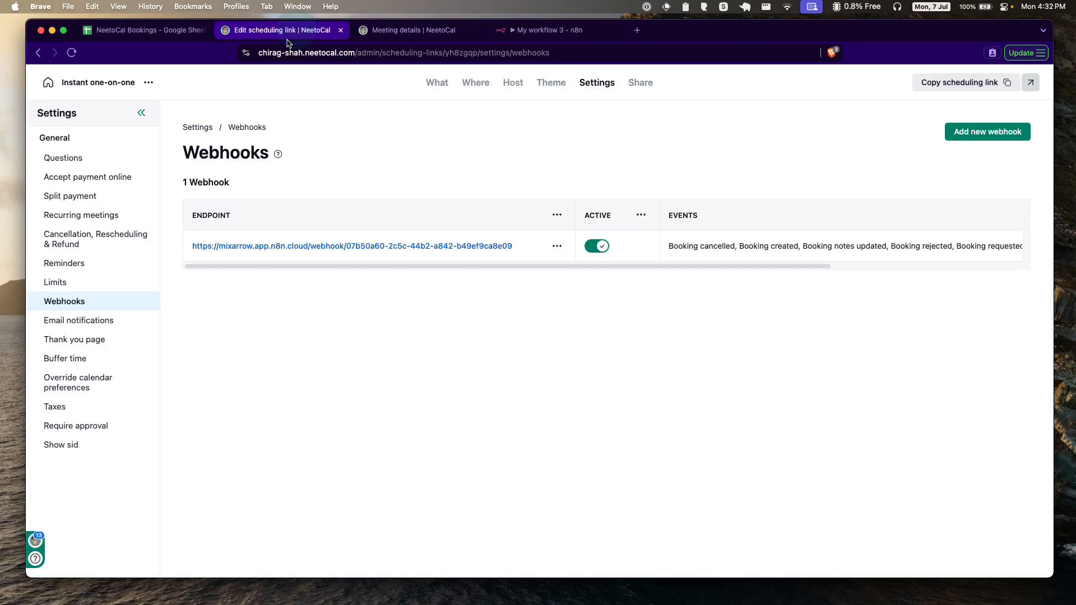
# Step: Cancel the 31 July booking from My bookings with reason 'I am on PTO' and check the sheet
pyautogui.click(47, 81)
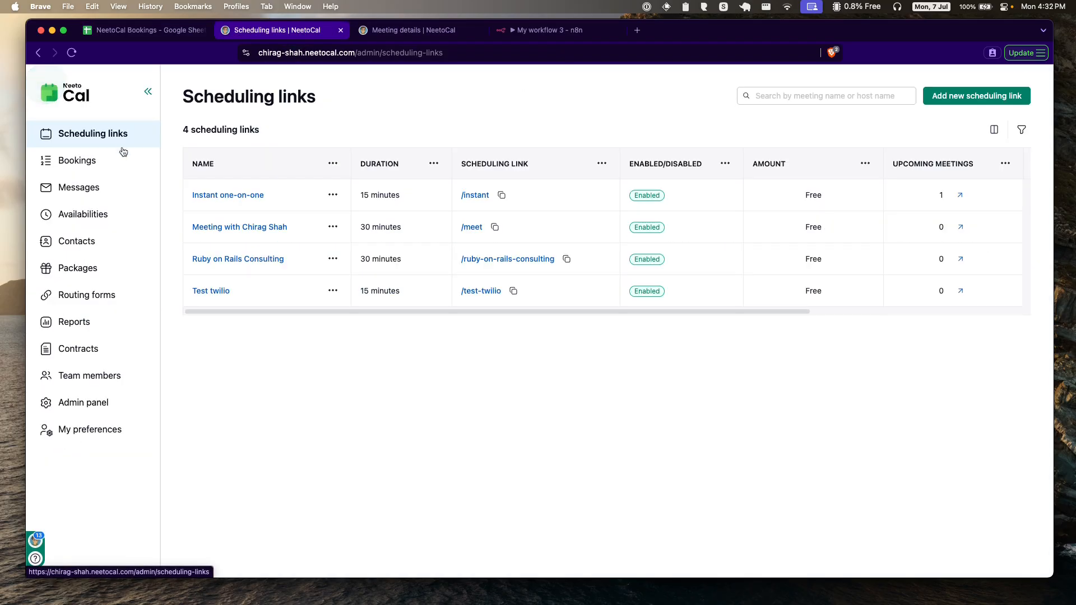
pyautogui.click(82, 160)
pyautogui.click(284, 228)
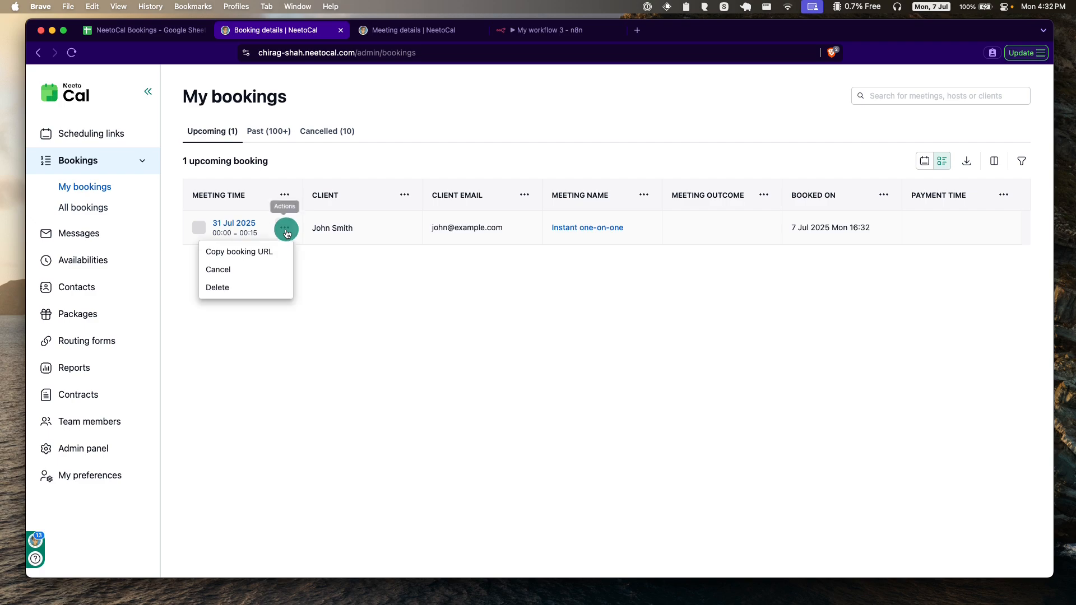
pyautogui.click(255, 269)
pyautogui.click(524, 326)
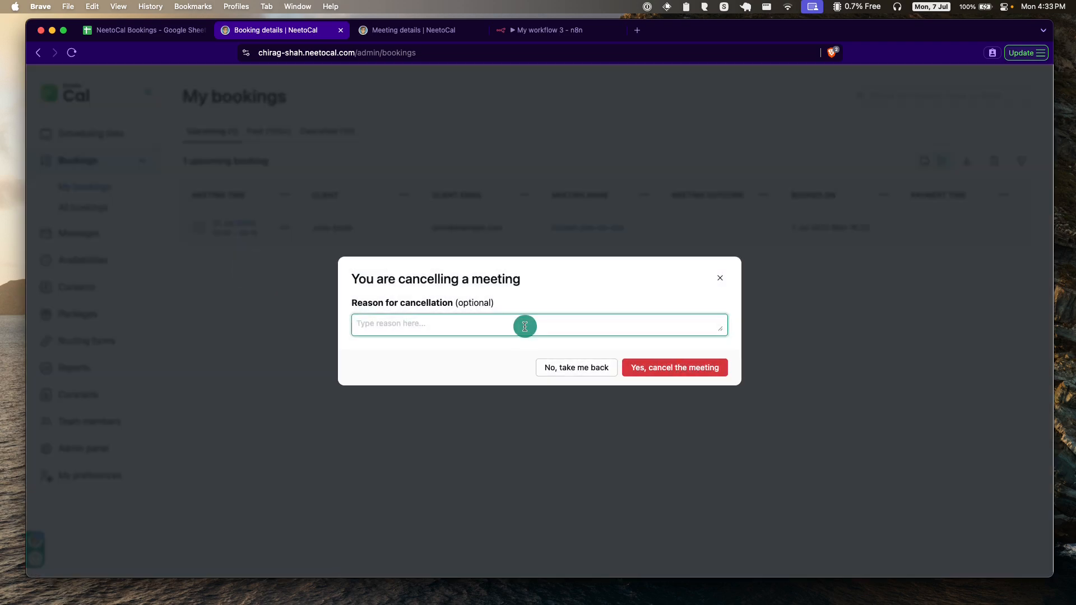
pyautogui.write('I am on PTO')
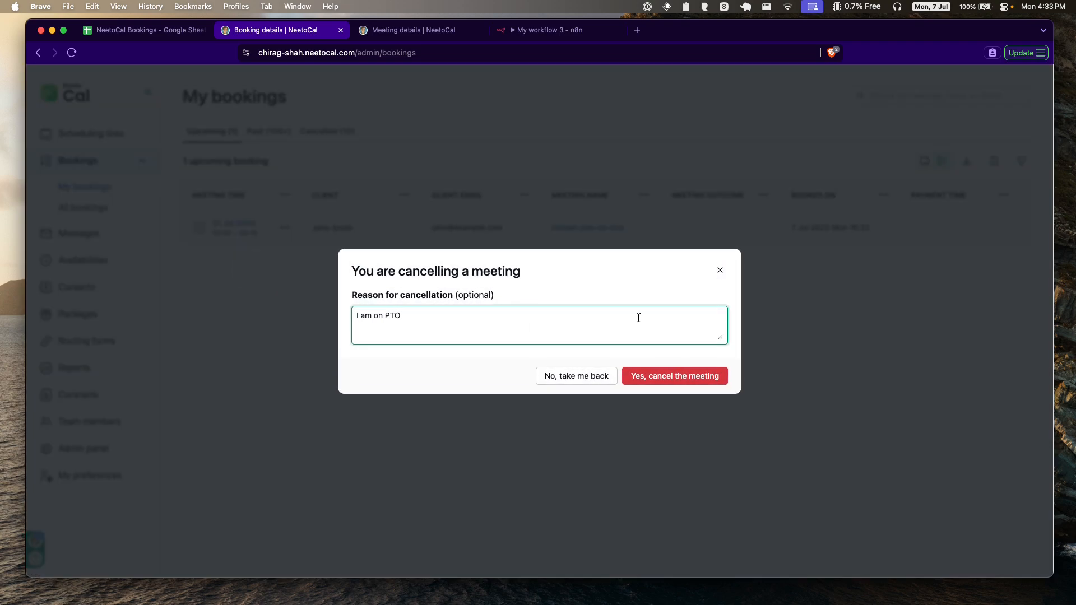
pyautogui.click(677, 377)
pyautogui.click(144, 31)
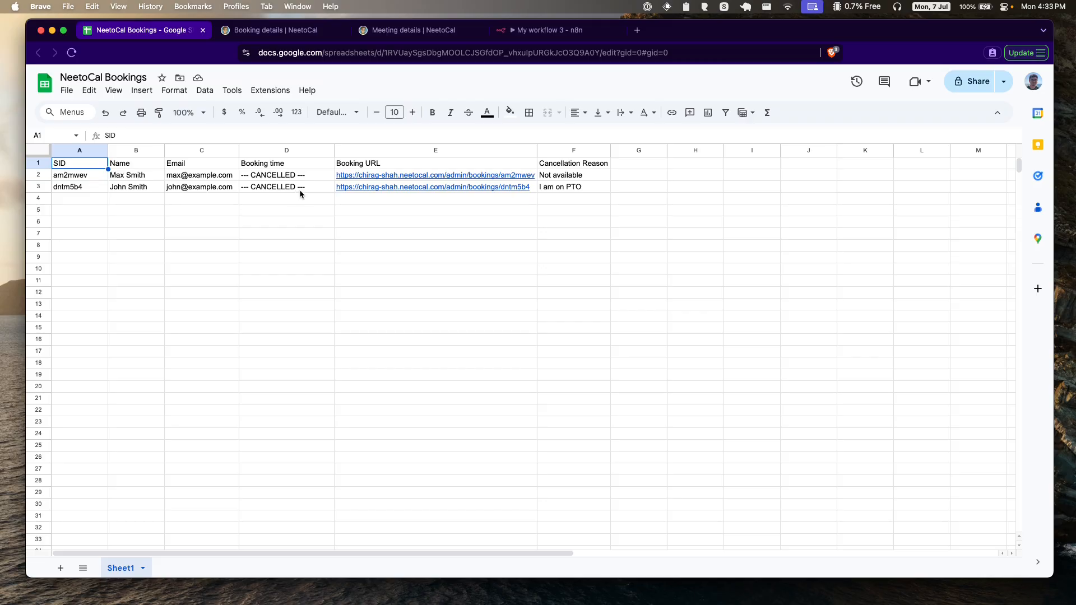
# Step: Return to the active n8n workflow, now showing 2 of 1000 executions used
pyautogui.click(552, 31)
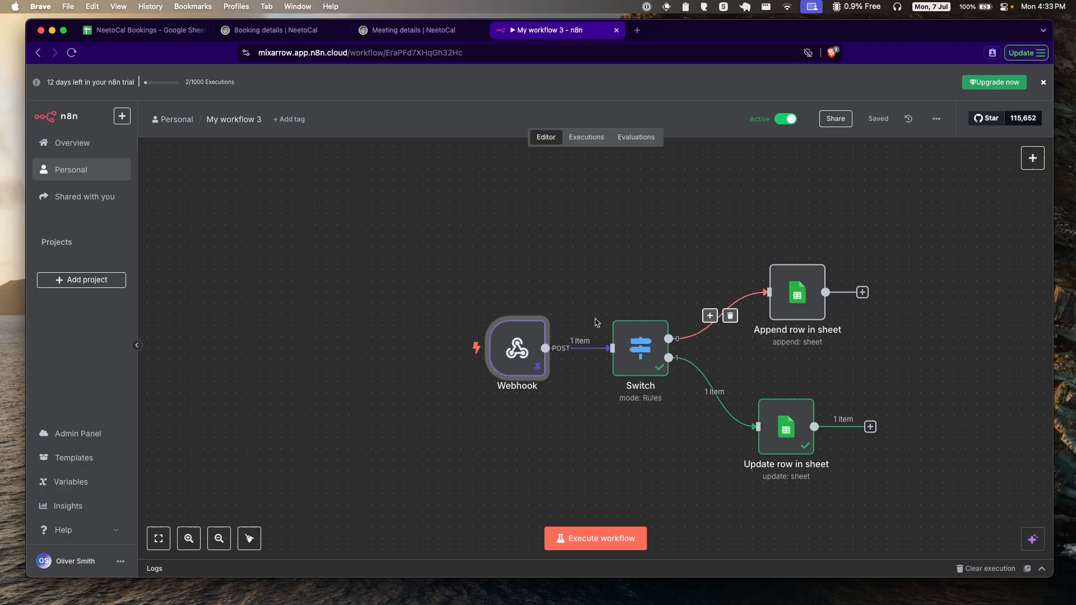
pyautogui.moveTo(493, 295)
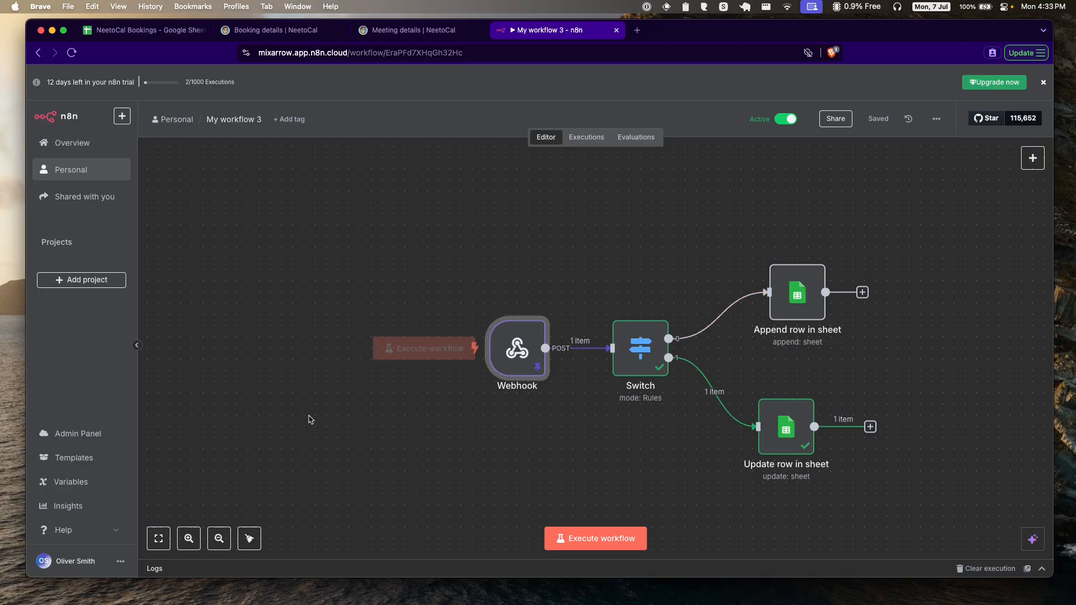